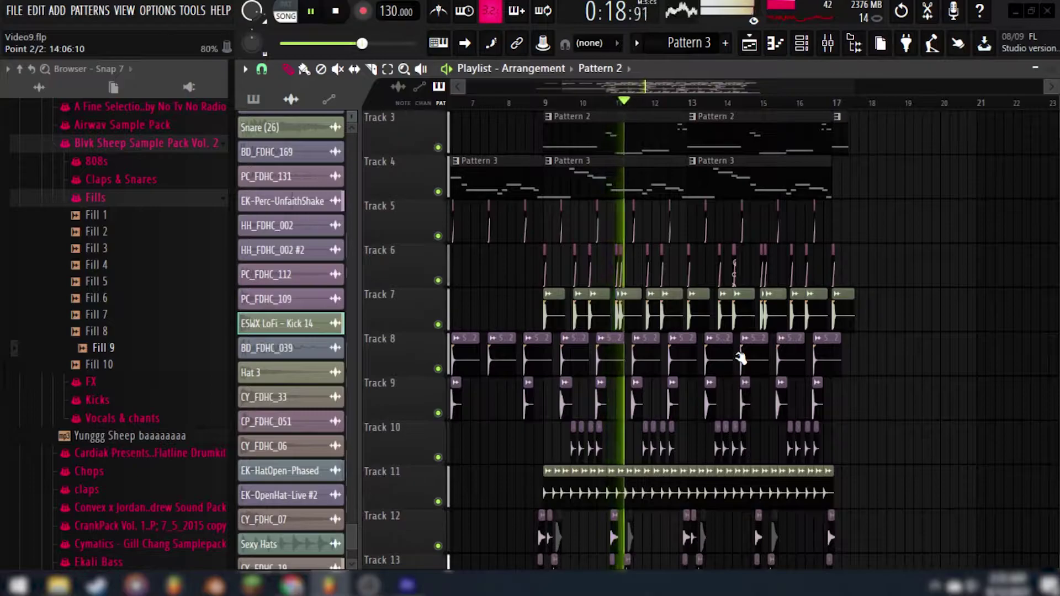
{"action": "scroll", "coordinate": [740, 358], "scroll_direction": "up", "scroll_amount": 2}
{"action": "scroll", "coordinate": [741, 358], "scroll_direction": "down", "scroll_amount": 6}
{"action": "scroll", "coordinate": [740, 358], "scroll_direction": "down", "scroll_amount": 3}
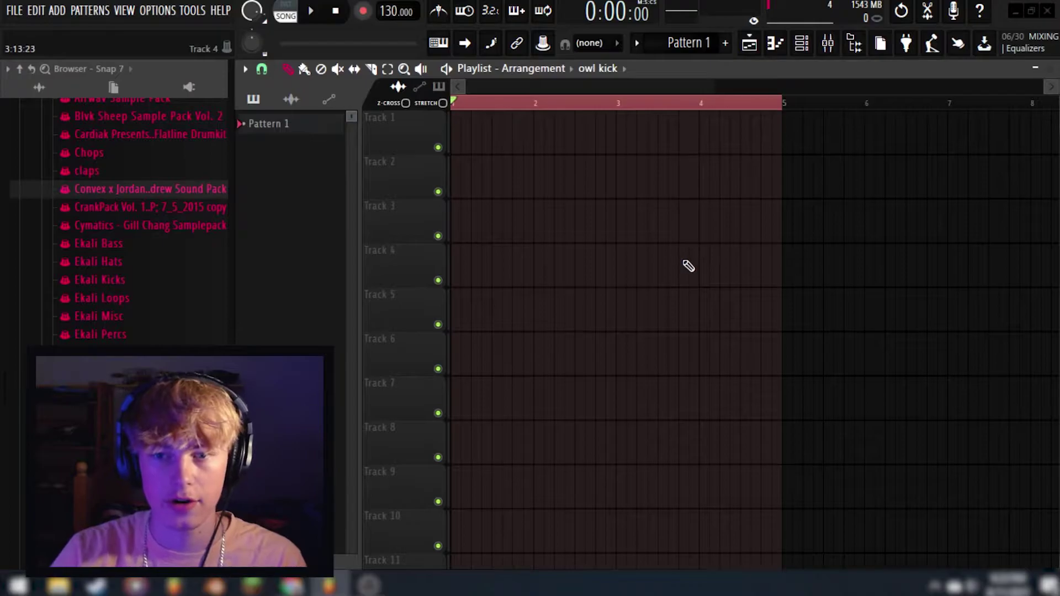
Place an owl kick clip at the start of bar 1 on Track 4 and Snare2 clips on beat 3 of bars 1 to 4 on Track 5
{"action": "left_click", "coordinate": [290, 99]}
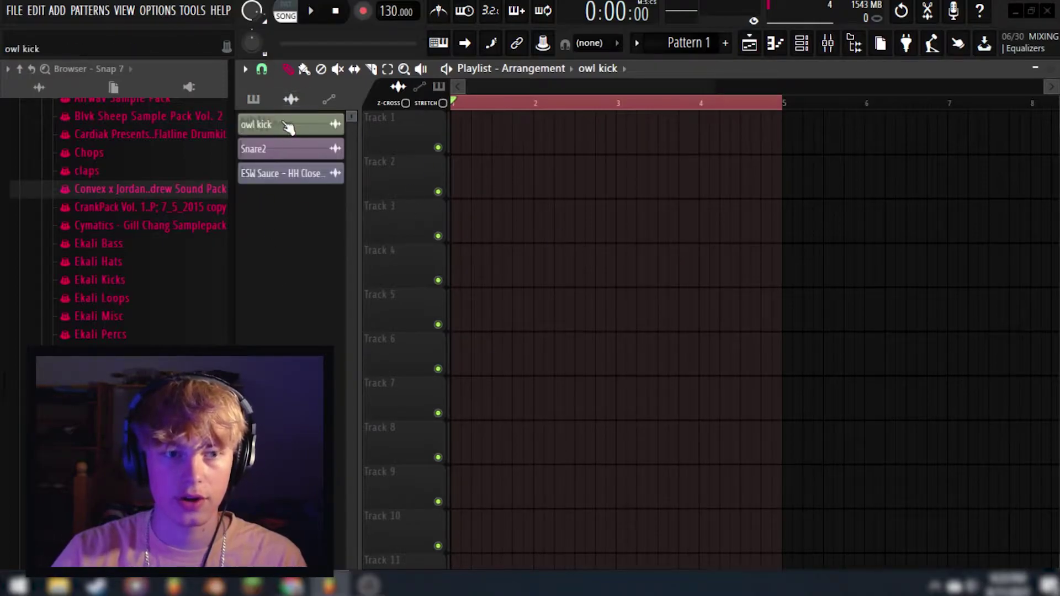
{"action": "scroll", "coordinate": [584, 335], "scroll_direction": "down", "scroll_amount": 3}
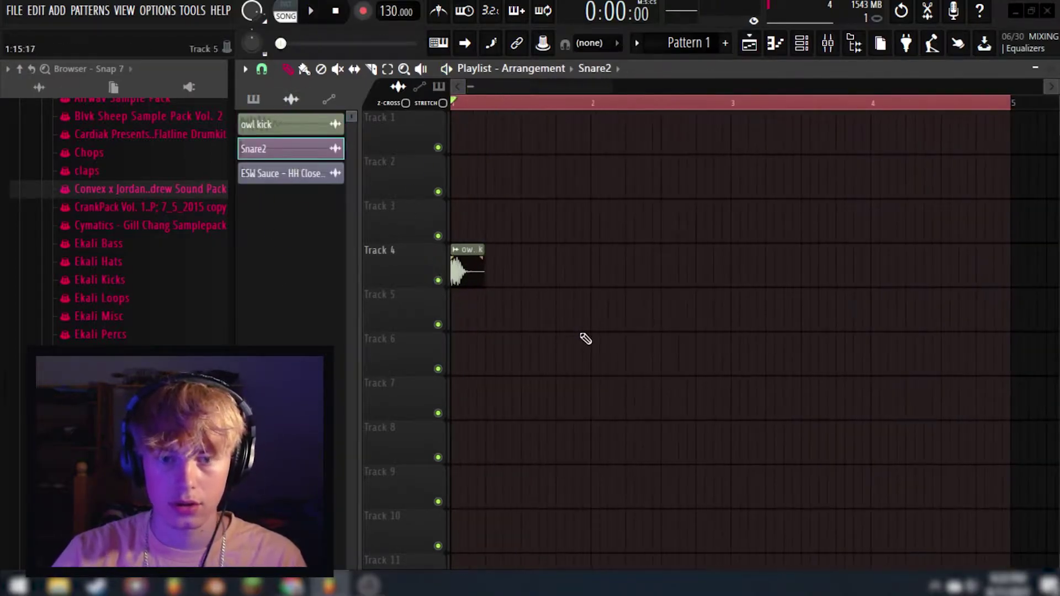
{"action": "left_click_drag", "start_coordinate": [514, 323], "coordinate": [492, 319]}
{"action": "scroll", "coordinate": [492, 319], "scroll_direction": "up", "scroll_amount": 3}
{"action": "scroll", "coordinate": [694, 333], "scroll_direction": "down", "scroll_amount": 2}
{"action": "left_click_drag", "start_coordinate": [694, 342], "coordinate": [491, 309]}
{"action": "left_click_drag", "start_coordinate": [521, 319], "coordinate": [716, 319]}
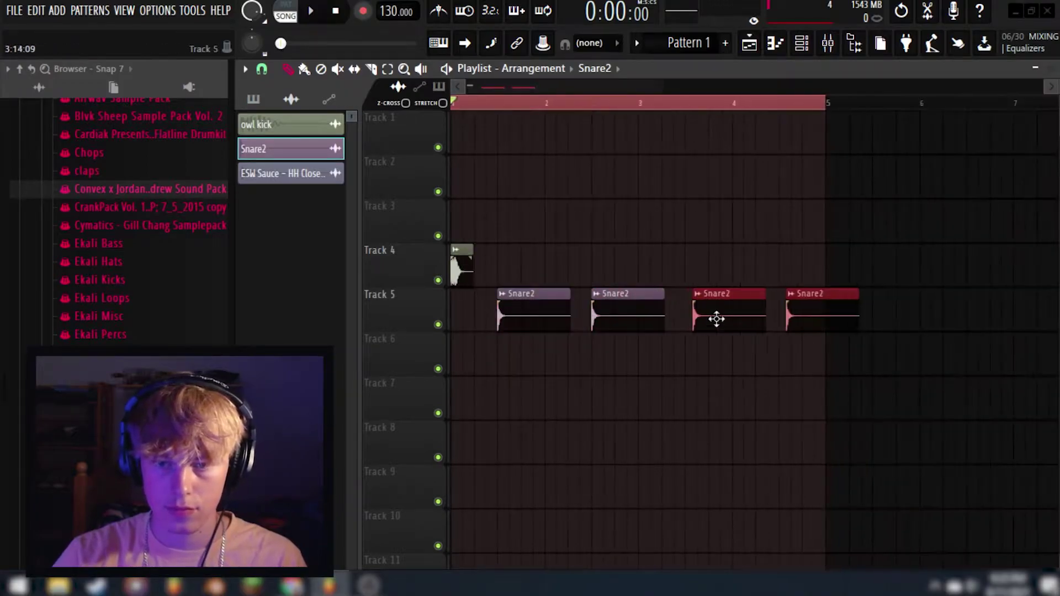
Add owl kick clips at 1:15 and 2:05 on Track 4 and start playback of the loop
{"action": "left_click", "coordinate": [536, 268]}
{"action": "key", "text": "space"}
{"action": "left_click", "coordinate": [572, 267]}
{"action": "key", "text": "space"}
{"action": "key", "text": "space"}
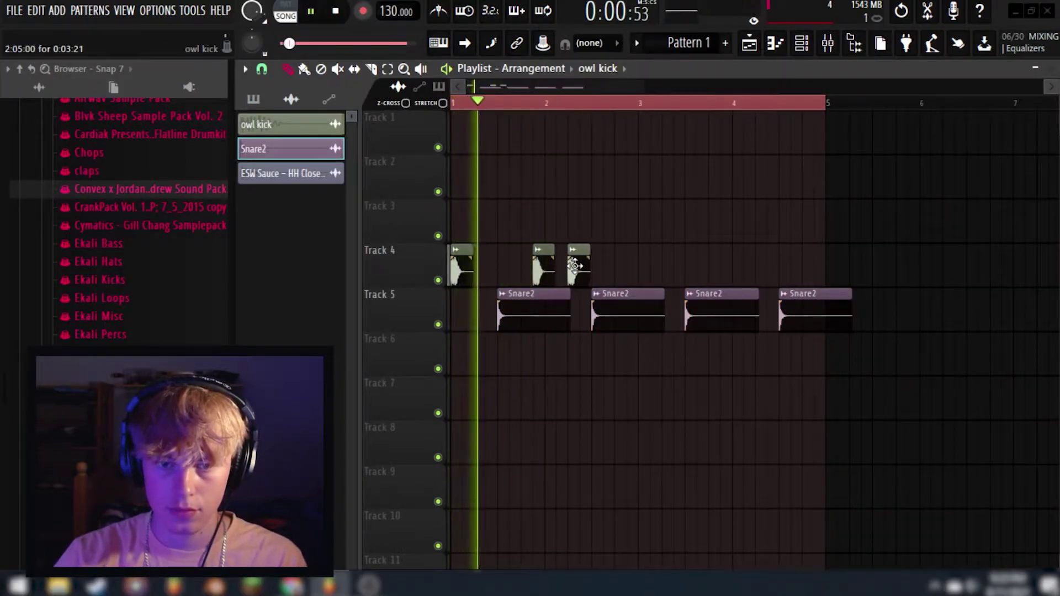
Add owl kick clips at 3:01, 3:03, 3:15 and 4:05 on Track 4 while the loop plays
{"action": "scroll", "coordinate": [573, 269], "scroll_direction": "up", "scroll_amount": 1}
{"action": "scroll", "coordinate": [573, 269], "scroll_direction": "up", "scroll_amount": 2}
{"action": "left_click", "coordinate": [725, 265]}
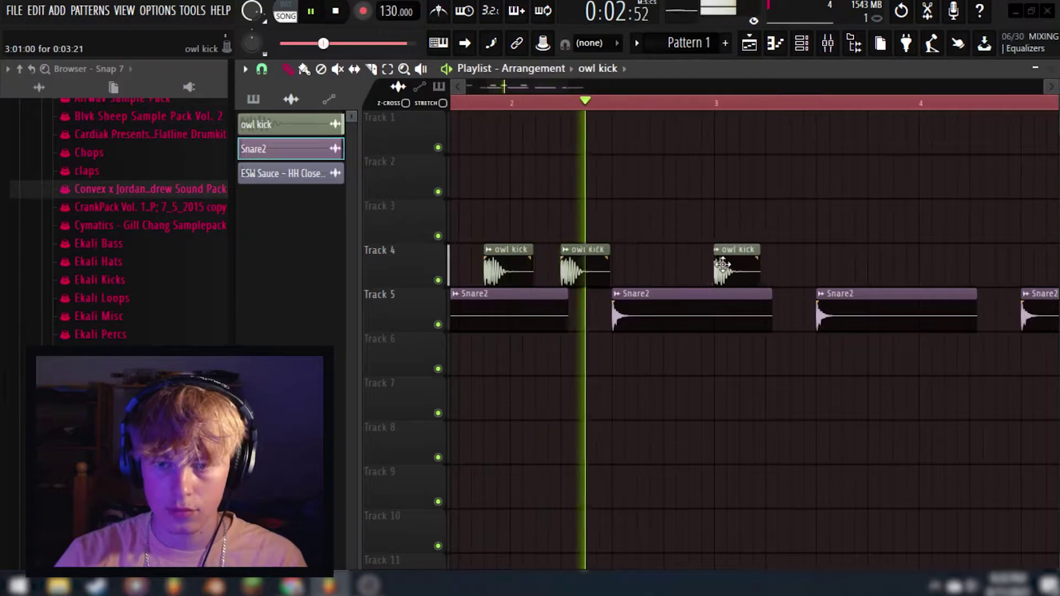
{"action": "left_click", "coordinate": [749, 265]}
{"action": "left_click", "coordinate": [905, 265]}
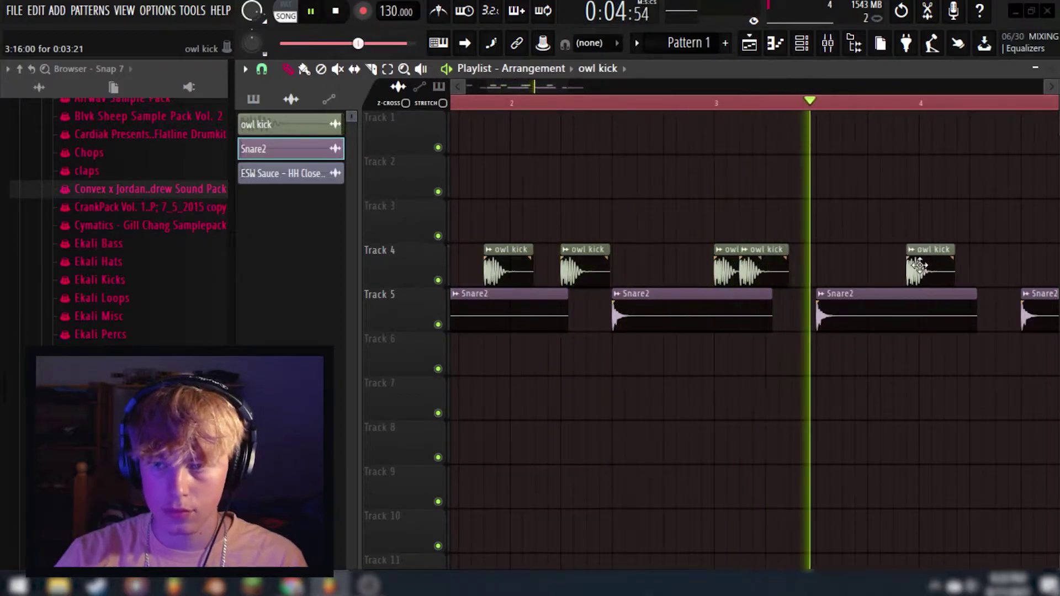
{"action": "left_click", "coordinate": [980, 265]}
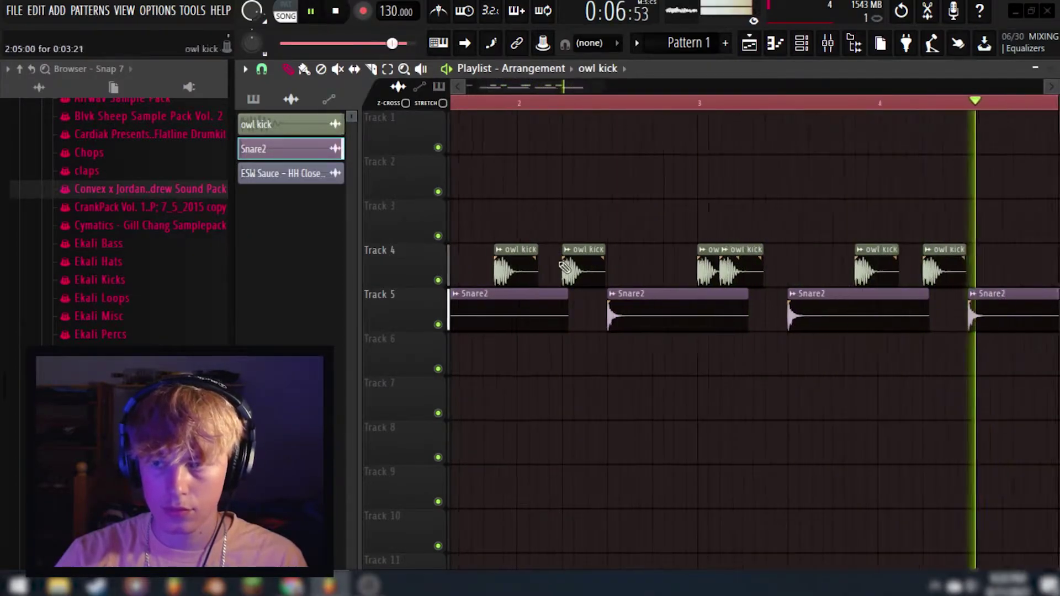
Examine the kick and snare pattern duplicated in bars 5 to 8
{"action": "scroll", "coordinate": [533, 308], "scroll_direction": "down", "scroll_amount": 5}
{"action": "scroll", "coordinate": [686, 402], "scroll_direction": "up", "scroll_amount": 2}
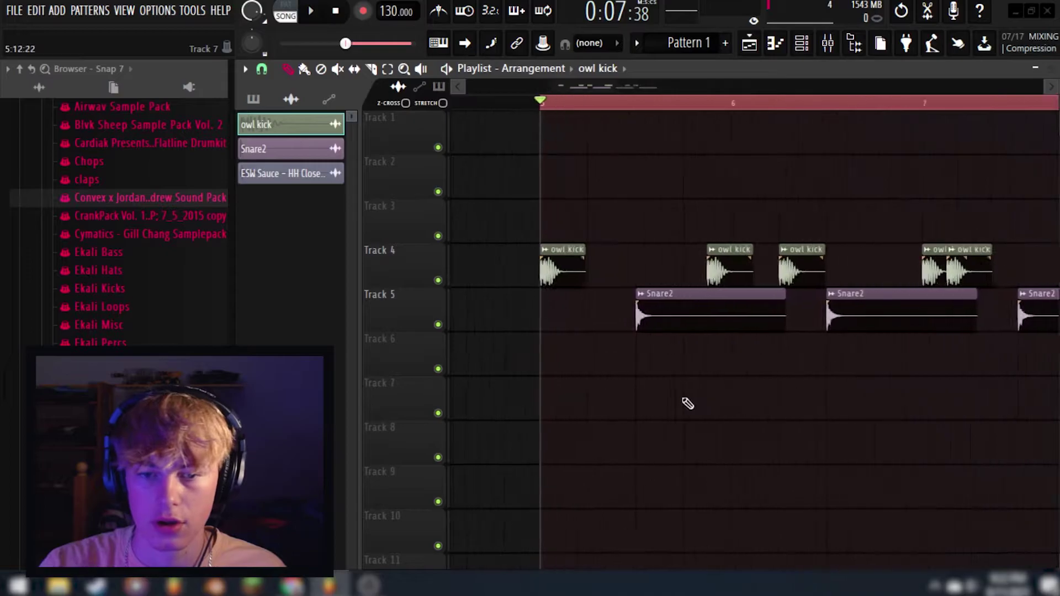
{"action": "scroll", "coordinate": [574, 387], "scroll_direction": "down", "scroll_amount": 6}
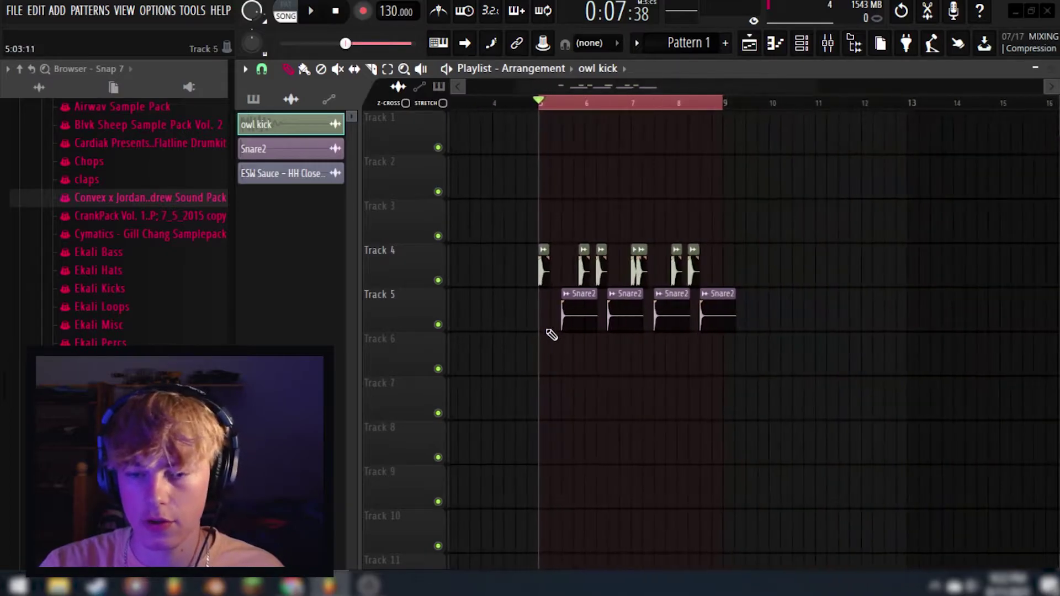
{"action": "scroll", "coordinate": [554, 336], "scroll_direction": "up", "scroll_amount": 4}
{"action": "scroll", "coordinate": [562, 352], "scroll_direction": "down", "scroll_amount": 4}
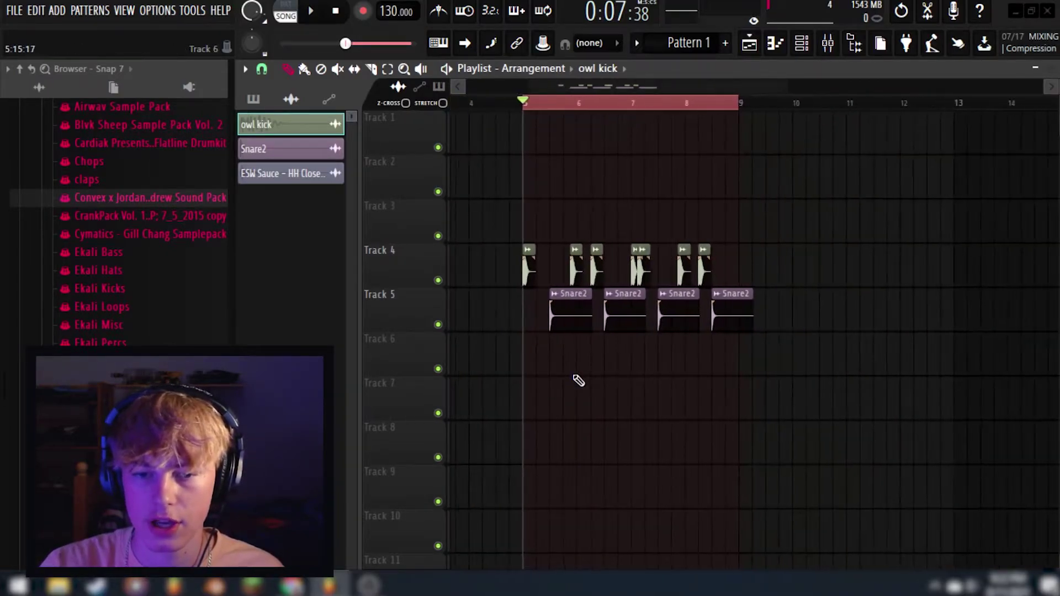
{"action": "scroll", "coordinate": [574, 365], "scroll_direction": "up", "scroll_amount": 3}
{"action": "scroll", "coordinate": [558, 338], "scroll_direction": "down", "scroll_amount": 3}
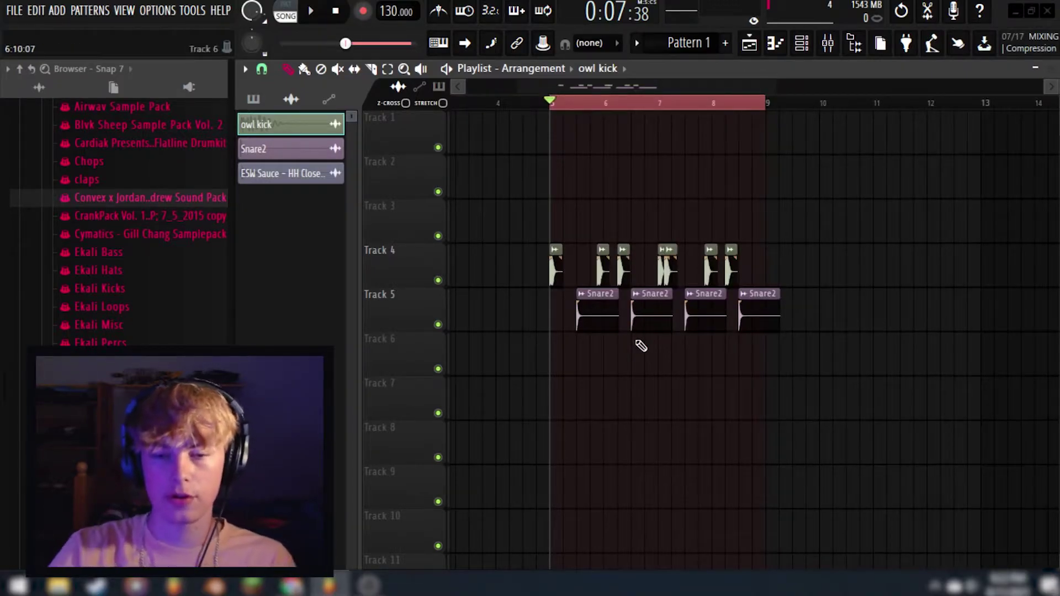
{"action": "scroll", "coordinate": [568, 348], "scroll_direction": "up", "scroll_amount": 5}
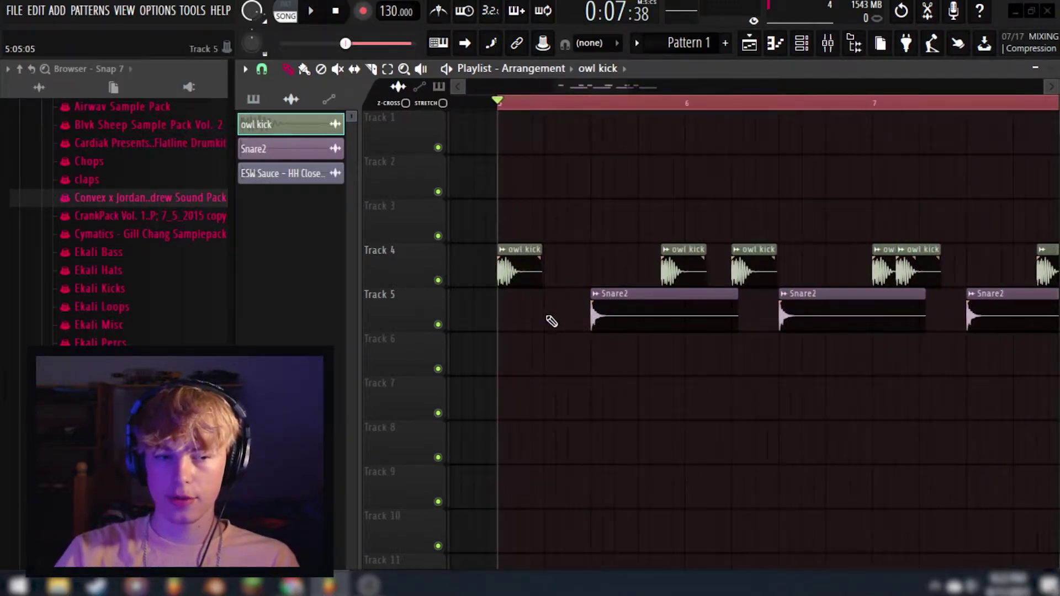
Select the four Snare2 clips in bars 5 to 8 and shift them slightly earlier, with the first one starting at 5:08:12
{"action": "scroll", "coordinate": [655, 354], "scroll_direction": "down", "scroll_amount": 3}
{"action": "left_click_drag", "start_coordinate": [882, 333], "coordinate": [842, 356]}
{"action": "scroll", "coordinate": [495, 355], "scroll_direction": "up", "scroll_amount": 3}
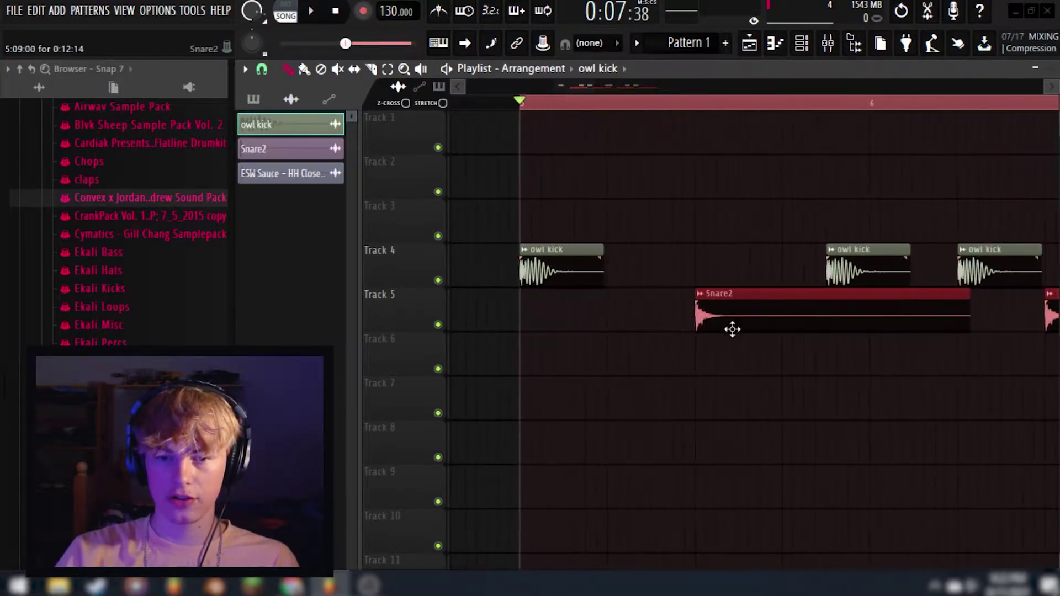
{"action": "scroll", "coordinate": [739, 331], "scroll_direction": "up", "scroll_amount": 5}
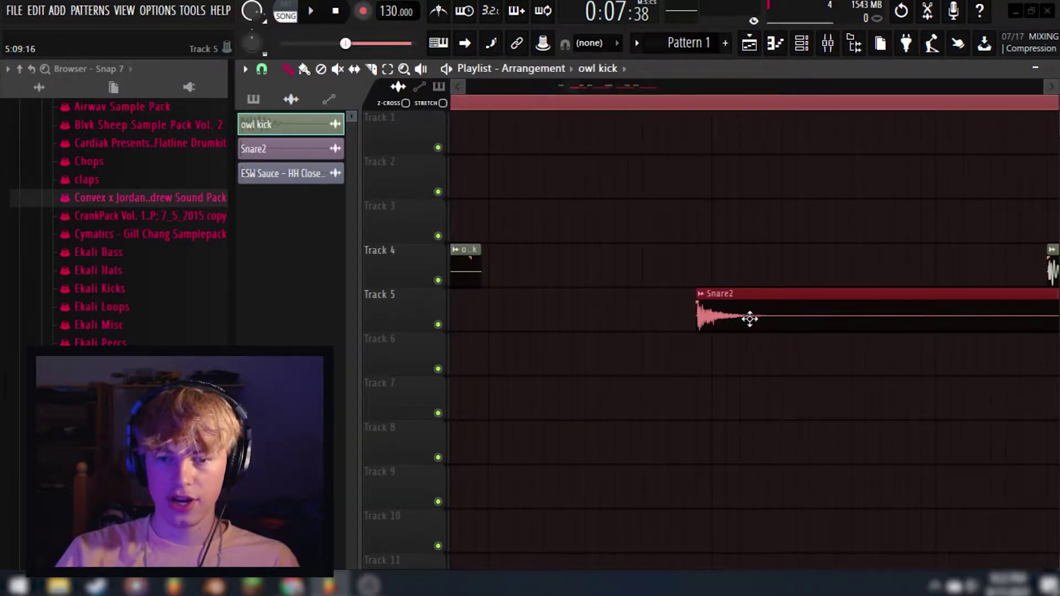
{"action": "left_click", "coordinate": [737, 320]}
{"action": "scroll", "coordinate": [508, 369], "scroll_direction": "down", "scroll_amount": 6}
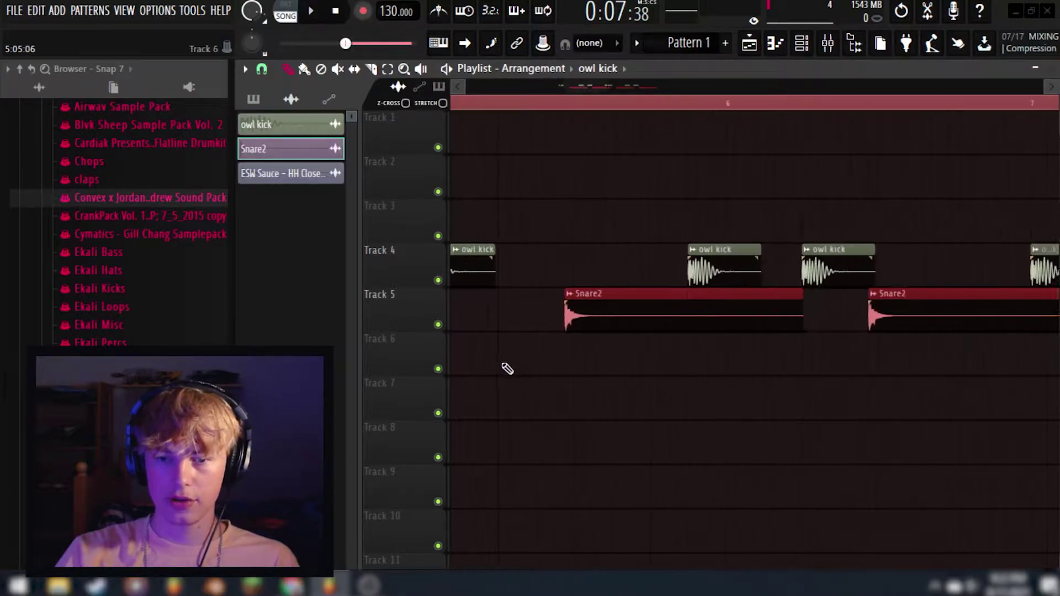
{"action": "scroll", "coordinate": [506, 369], "scroll_direction": "up", "scroll_amount": 7}
{"action": "scroll", "coordinate": [611, 350], "scroll_direction": "down", "scroll_amount": 4}
Play bars 5 to 8 to hear the early snares against the kicks, and stop playback
{"action": "key", "text": "space"}
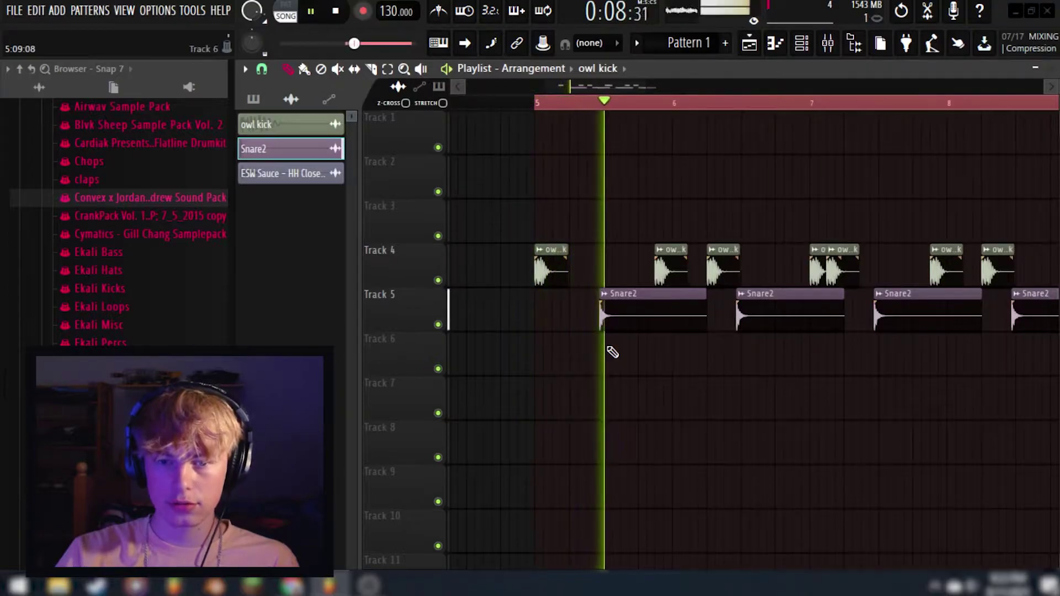
{"action": "scroll", "coordinate": [612, 352], "scroll_direction": "down", "scroll_amount": 1}
{"action": "scroll", "coordinate": [753, 350], "scroll_direction": "down", "scroll_amount": 2}
{"action": "scroll", "coordinate": [752, 350], "scroll_direction": "up", "scroll_amount": 1}
{"action": "key", "text": "space"}
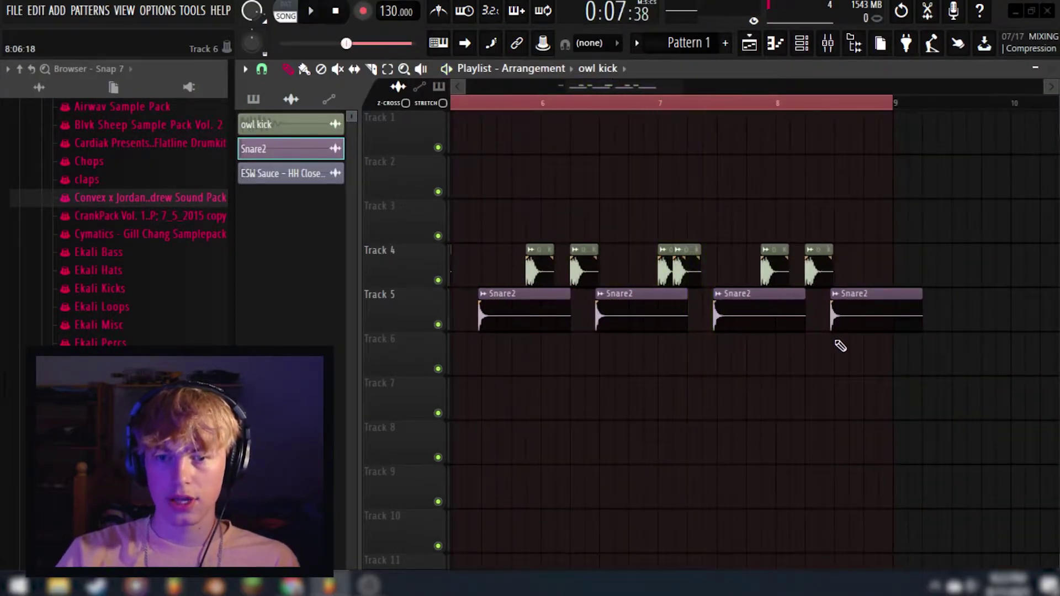
Examine how the shifted snares and the kicks sit against the grid in bars 5 to 8
{"action": "scroll", "coordinate": [622, 307], "scroll_direction": "down", "scroll_amount": 2}
{"action": "scroll", "coordinate": [663, 319], "scroll_direction": "up", "scroll_amount": 4}
{"action": "scroll", "coordinate": [654, 313], "scroll_direction": "down", "scroll_amount": 2}
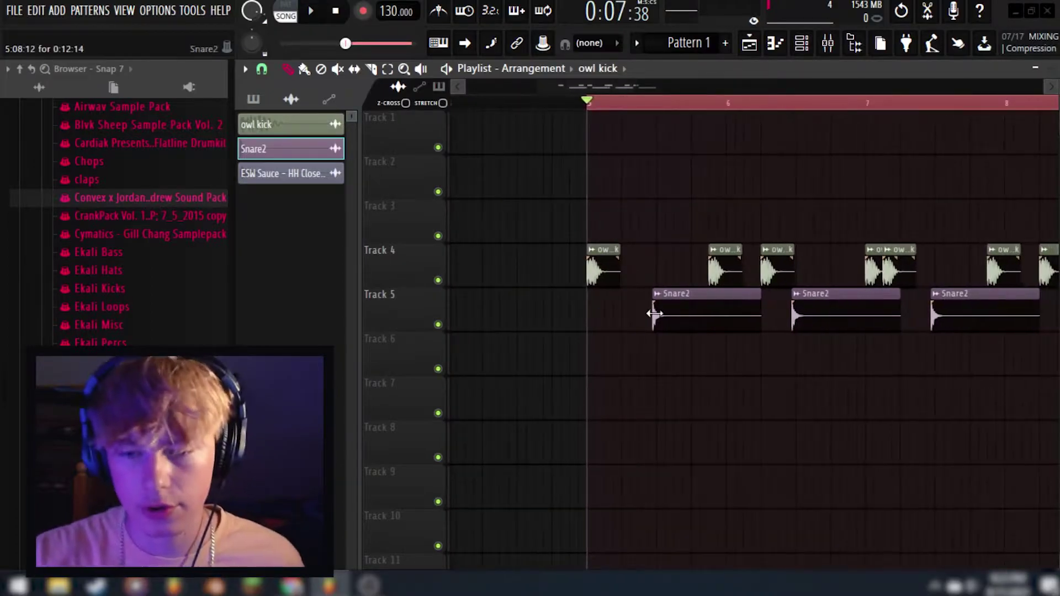
{"action": "scroll", "coordinate": [689, 296], "scroll_direction": "up", "scroll_amount": 3}
{"action": "scroll", "coordinate": [594, 275], "scroll_direction": "down", "scroll_amount": 3}
{"action": "scroll", "coordinate": [491, 226], "scroll_direction": "up", "scroll_amount": 2}
{"action": "scroll", "coordinate": [491, 224], "scroll_direction": "up", "scroll_amount": 1}
{"action": "scroll", "coordinate": [494, 201], "scroll_direction": "down", "scroll_amount": 1}
{"action": "scroll", "coordinate": [845, 283], "scroll_direction": "down", "scroll_amount": 2}
{"action": "scroll", "coordinate": [738, 281], "scroll_direction": "up", "scroll_amount": 1}
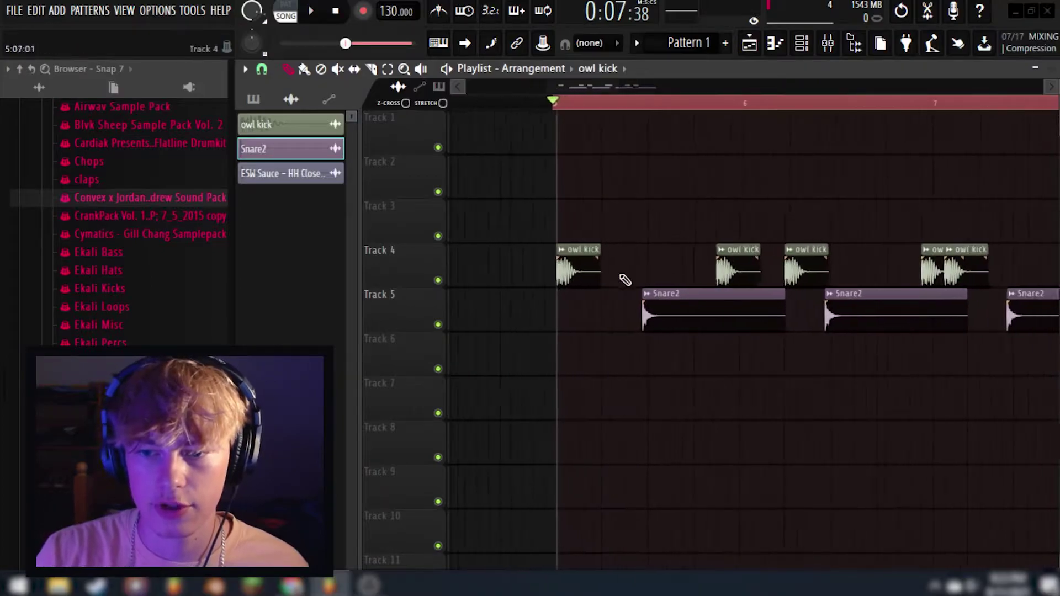
{"action": "scroll", "coordinate": [638, 265], "scroll_direction": "down", "scroll_amount": 2}
{"action": "scroll", "coordinate": [607, 232], "scroll_direction": "up", "scroll_amount": 3}
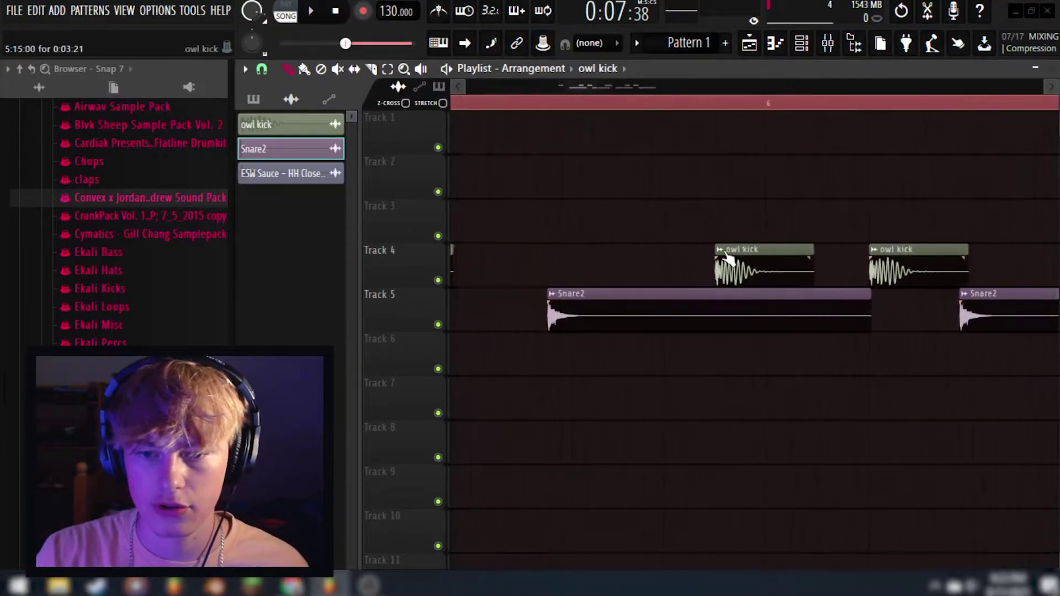
{"action": "scroll", "coordinate": [670, 273], "scroll_direction": "down", "scroll_amount": 2}
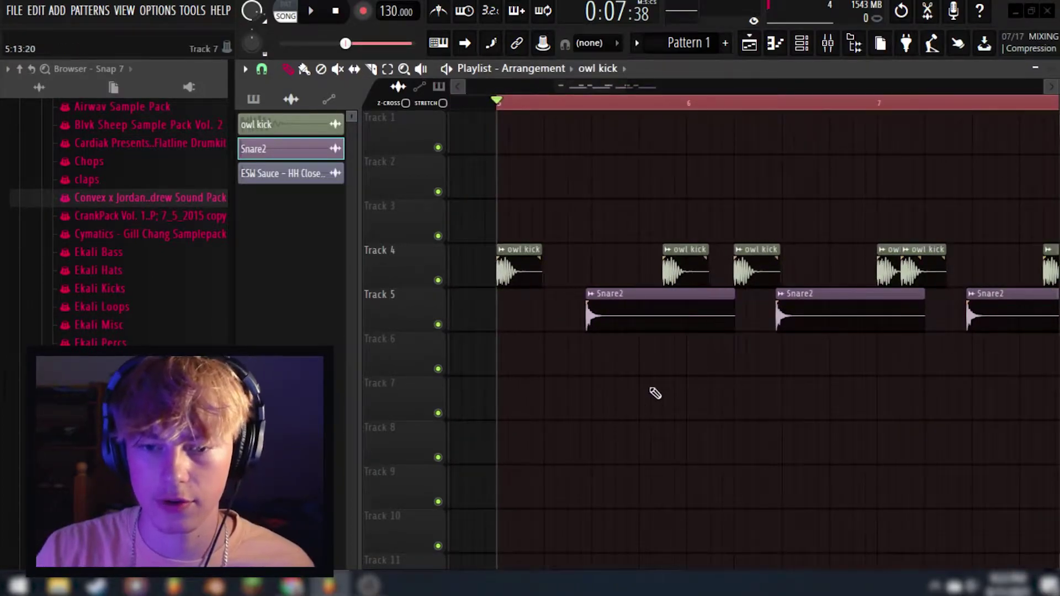
Shift the owl kick just before bar 6 slightly later, to 5:15:09, and listen to the pattern
{"action": "key", "text": "space"}
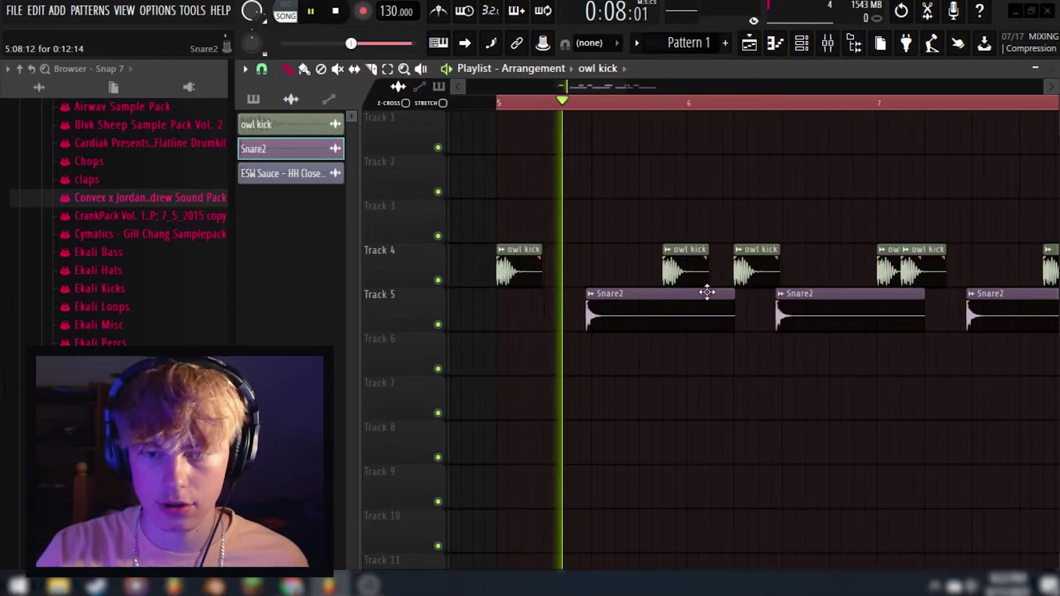
{"action": "scroll", "coordinate": [690, 264], "scroll_direction": "up", "scroll_amount": 2}
{"action": "key", "text": "space"}
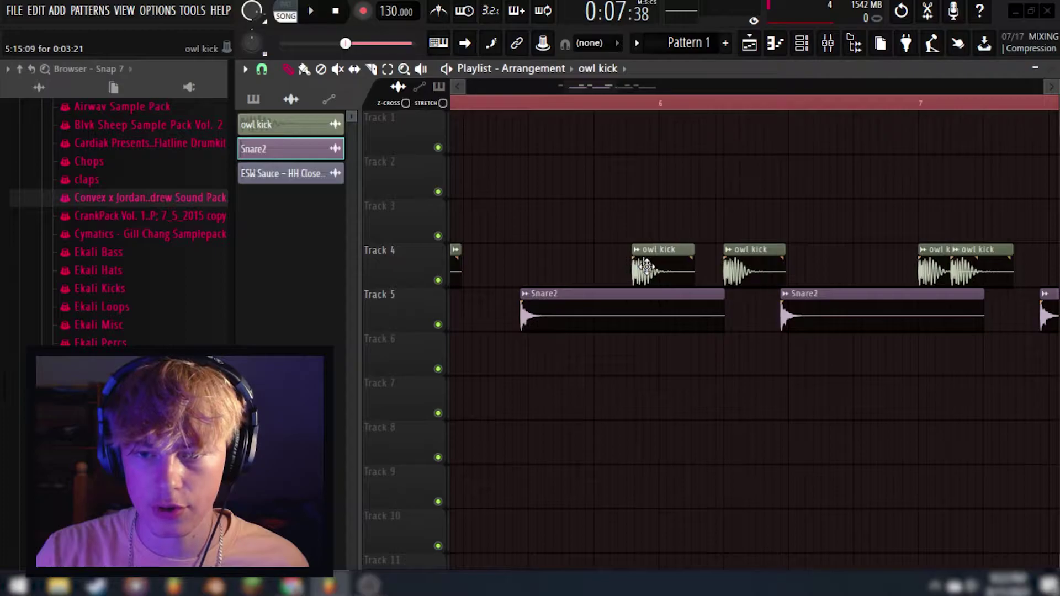
{"action": "key", "text": "space"}
{"action": "scroll", "coordinate": [630, 276], "scroll_direction": "down", "scroll_amount": 3}
{"action": "key", "text": "space"}
Turn on the metronome for playback of the drum pattern
{"action": "scroll", "coordinate": [566, 266], "scroll_direction": "up", "scroll_amount": 2}
{"action": "scroll", "coordinate": [569, 276], "scroll_direction": "down", "scroll_amount": 2}
{"action": "scroll", "coordinate": [542, 249], "scroll_direction": "up", "scroll_amount": 2}
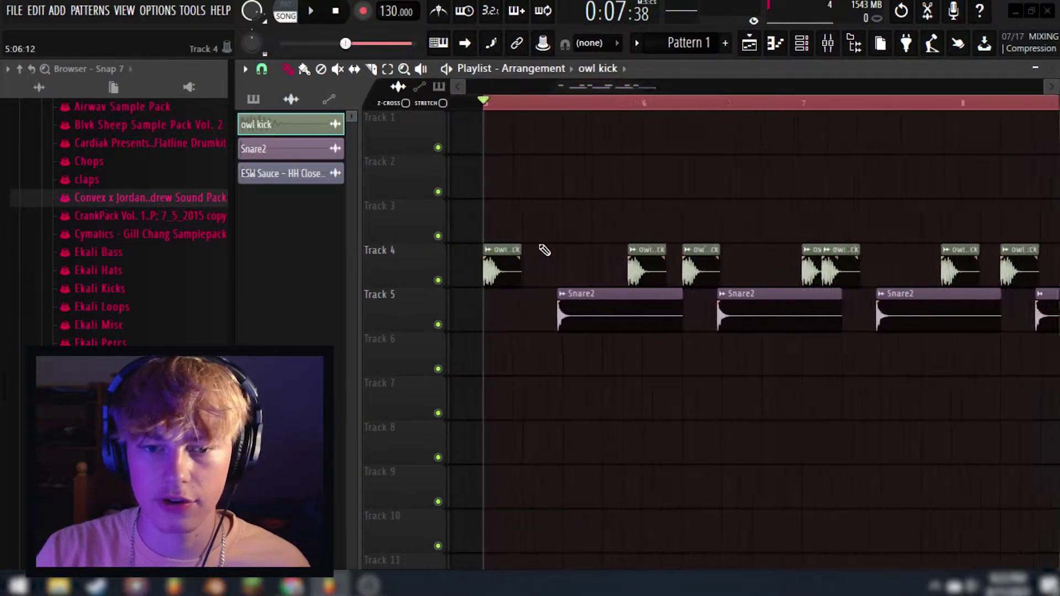
{"action": "scroll", "coordinate": [524, 232], "scroll_direction": "down", "scroll_amount": 3}
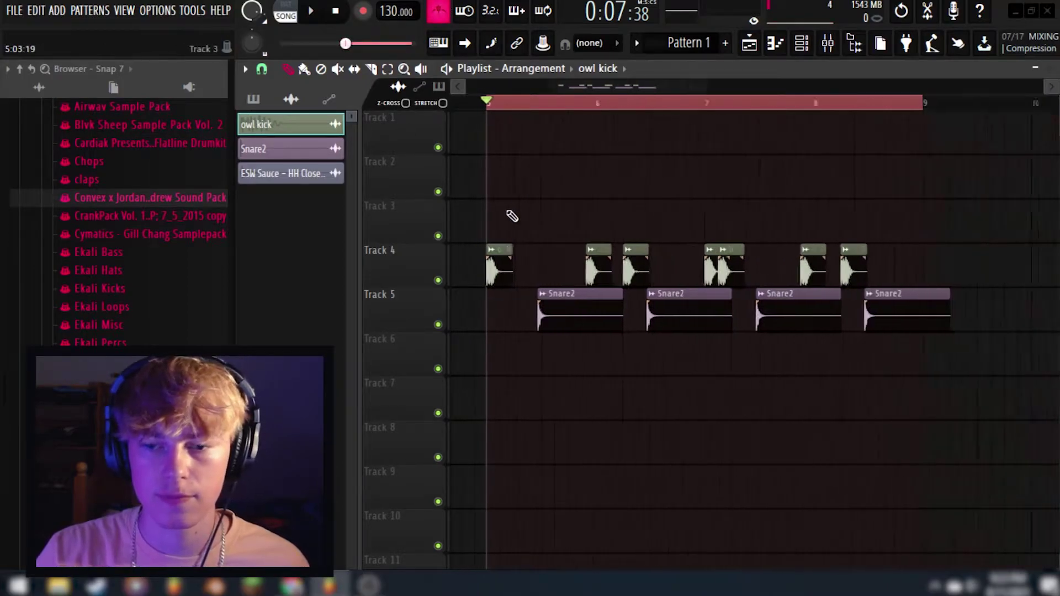
Move the owl kick just before bar 6 earlier, to 5:14:13, and play the pattern against the metronome
{"action": "scroll", "coordinate": [523, 257], "scroll_direction": "up", "scroll_amount": 5}
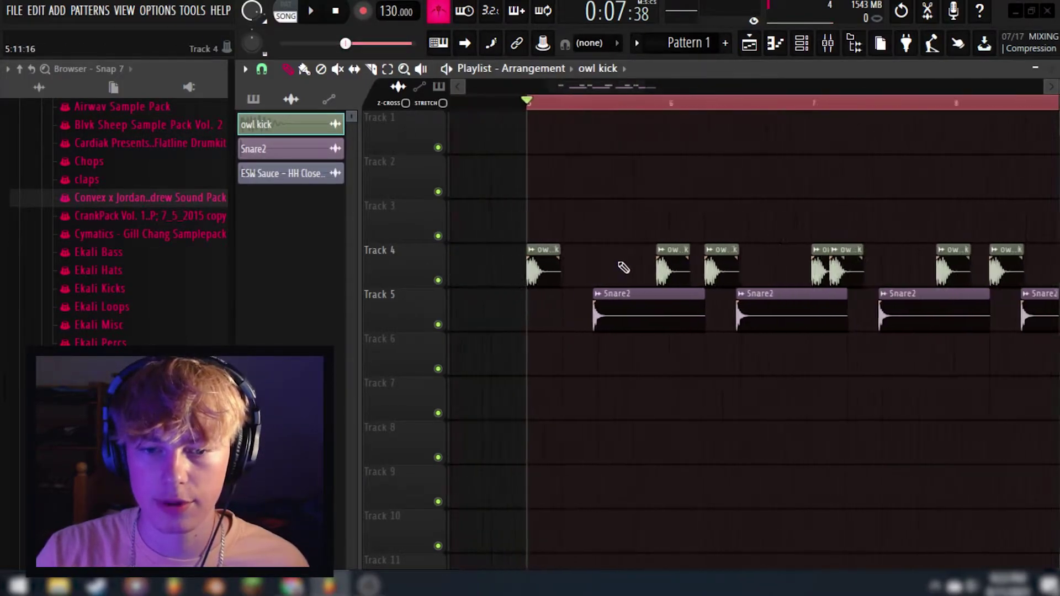
{"action": "scroll", "coordinate": [624, 267], "scroll_direction": "up", "scroll_amount": 1}
{"action": "key", "text": "space"}
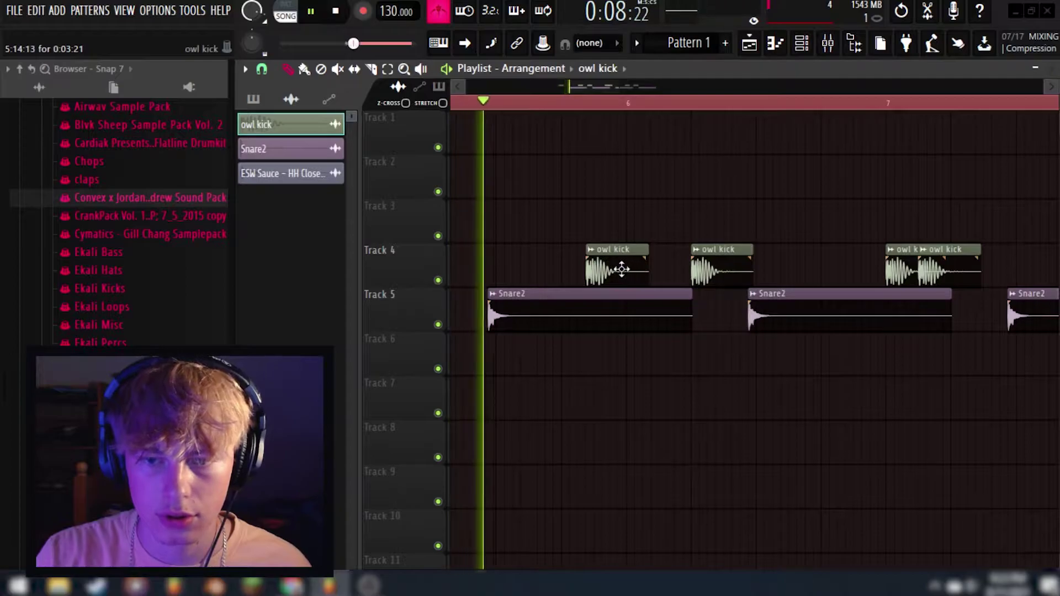
{"action": "scroll", "coordinate": [529, 301], "scroll_direction": "down", "scroll_amount": 3}
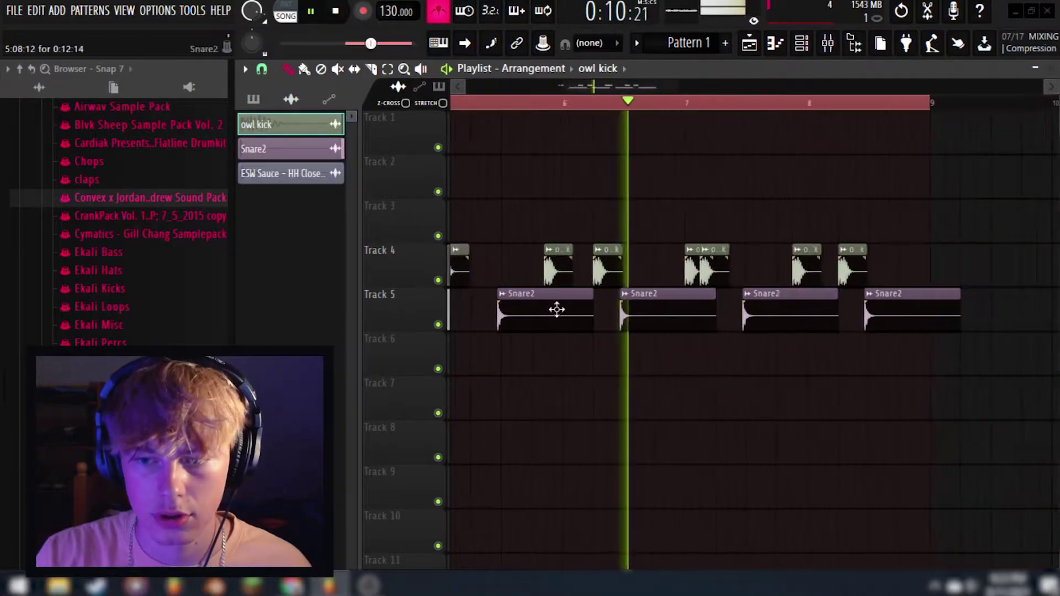
{"action": "scroll", "coordinate": [717, 318], "scroll_direction": "up", "scroll_amount": 3}
{"action": "key", "text": "space"}
Examine the spacing of the owl kicks and snares across bars 5 to 8
{"action": "scroll", "coordinate": [706, 270], "scroll_direction": "up", "scroll_amount": 3}
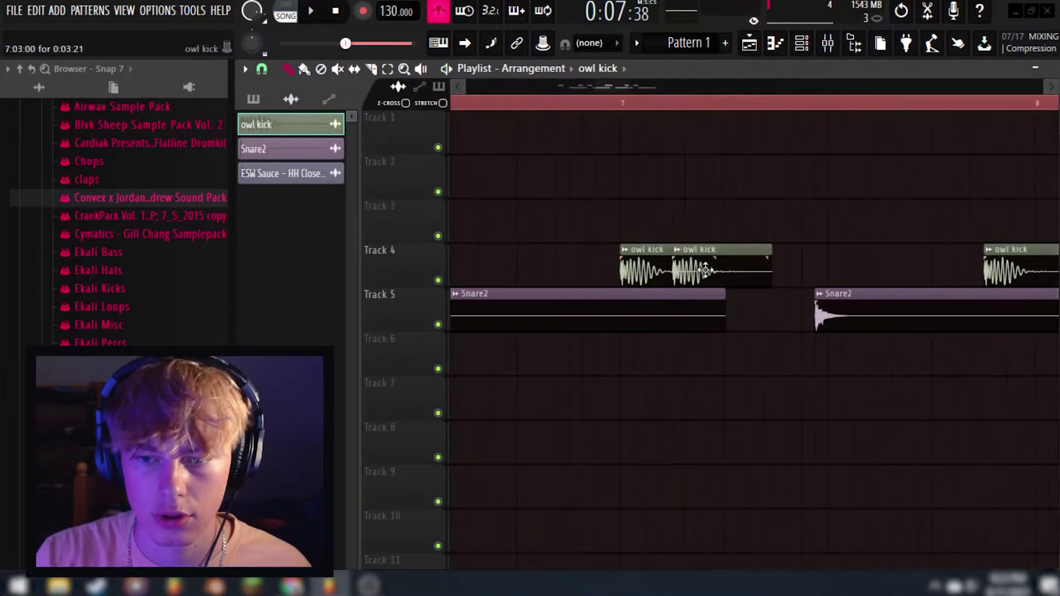
{"action": "scroll", "coordinate": [698, 269], "scroll_direction": "down", "scroll_amount": 4}
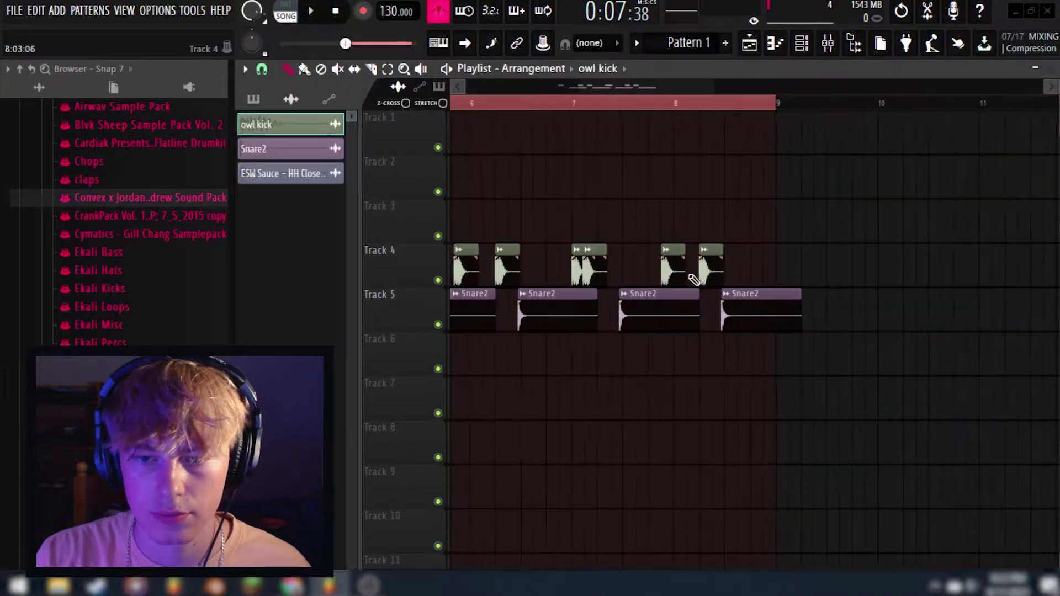
{"action": "scroll", "coordinate": [779, 261], "scroll_direction": "down", "scroll_amount": 1}
{"action": "key", "text": "ctrl+d"}
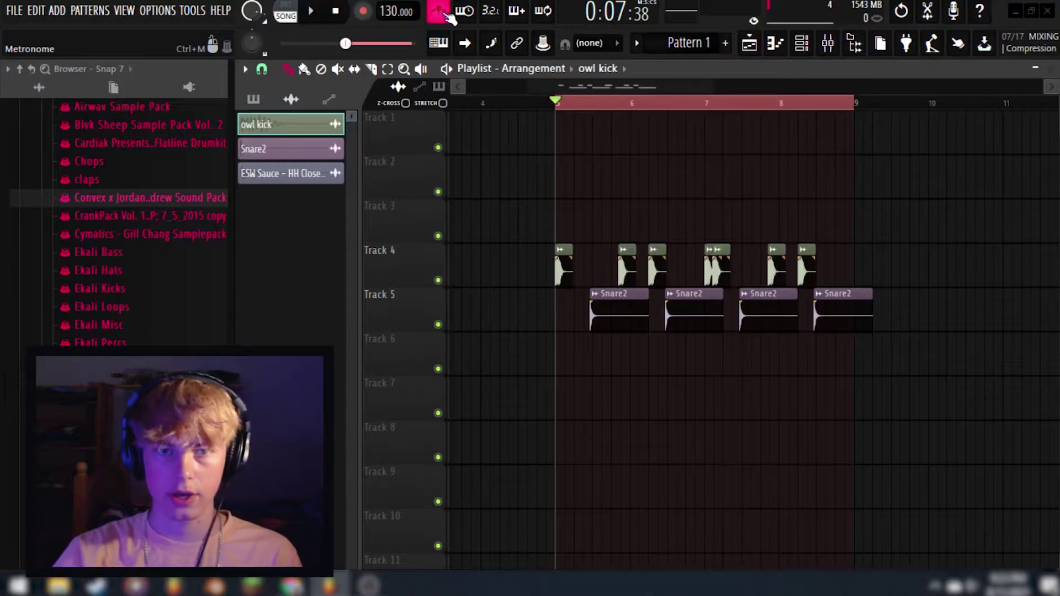
{"action": "scroll", "coordinate": [679, 318], "scroll_direction": "up", "scroll_amount": 3}
{"action": "scroll", "coordinate": [738, 351], "scroll_direction": "down", "scroll_amount": 3}
{"action": "scroll", "coordinate": [663, 351], "scroll_direction": "up", "scroll_amount": 2}
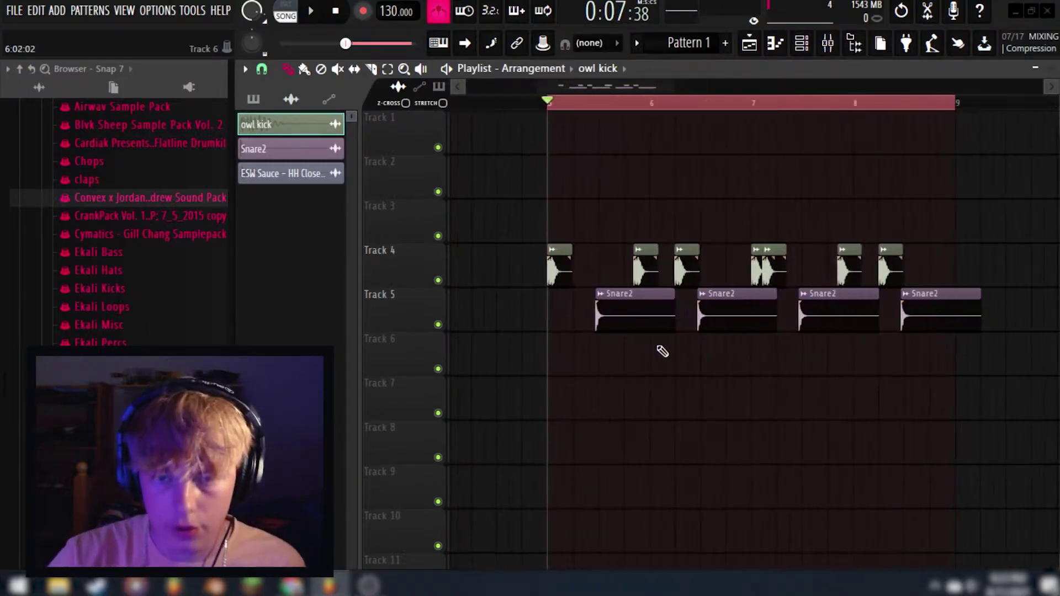
{"action": "scroll", "coordinate": [607, 339], "scroll_direction": "up", "scroll_amount": 2}
{"action": "scroll", "coordinate": [573, 329], "scroll_direction": "down", "scroll_amount": 2}
{"action": "scroll", "coordinate": [571, 358], "scroll_direction": "up", "scroll_amount": 2}
Play bars 5 to 8 with the metronome to hear the off-grid drums
{"action": "key", "text": "space"}
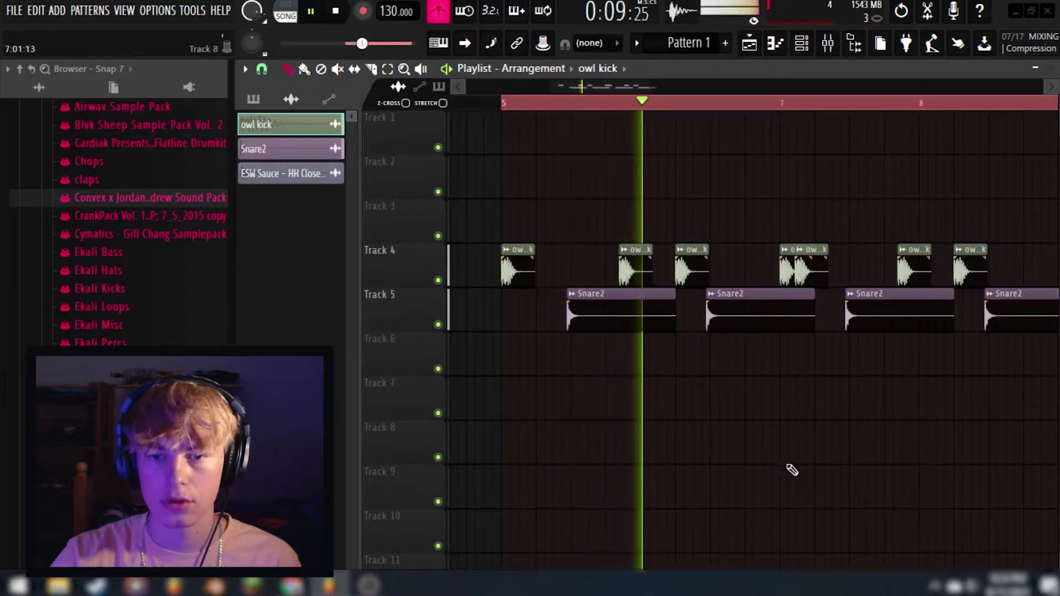
{"action": "scroll", "coordinate": [651, 407], "scroll_direction": "down", "scroll_amount": 3}
{"action": "scroll", "coordinate": [816, 402], "scroll_direction": "up", "scroll_amount": 1}
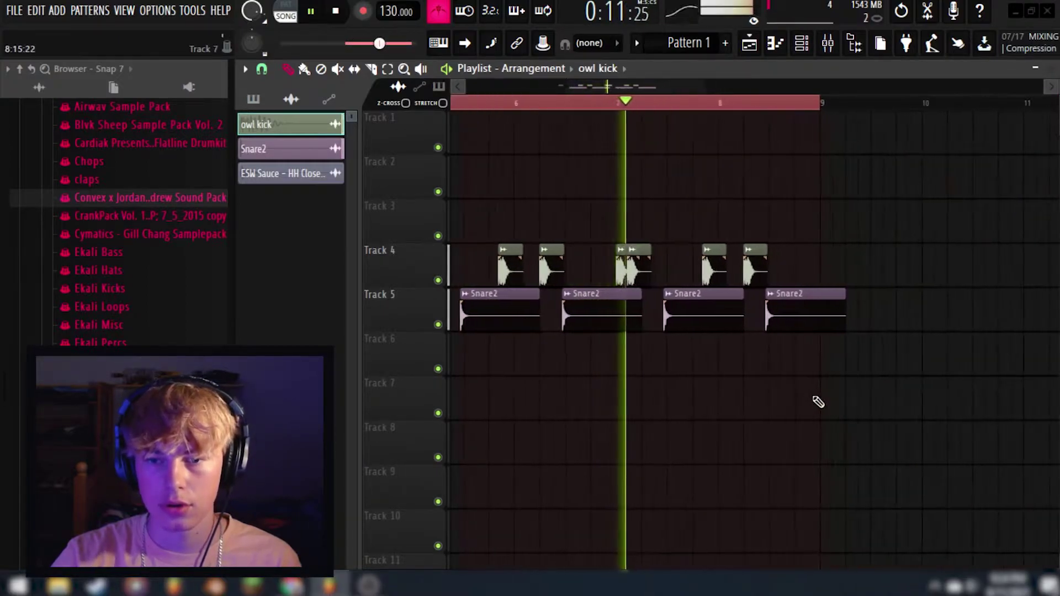
Stop playback of the drum pattern and turn off the metronome
{"action": "scroll", "coordinate": [818, 402], "scroll_direction": "up", "scroll_amount": 2}
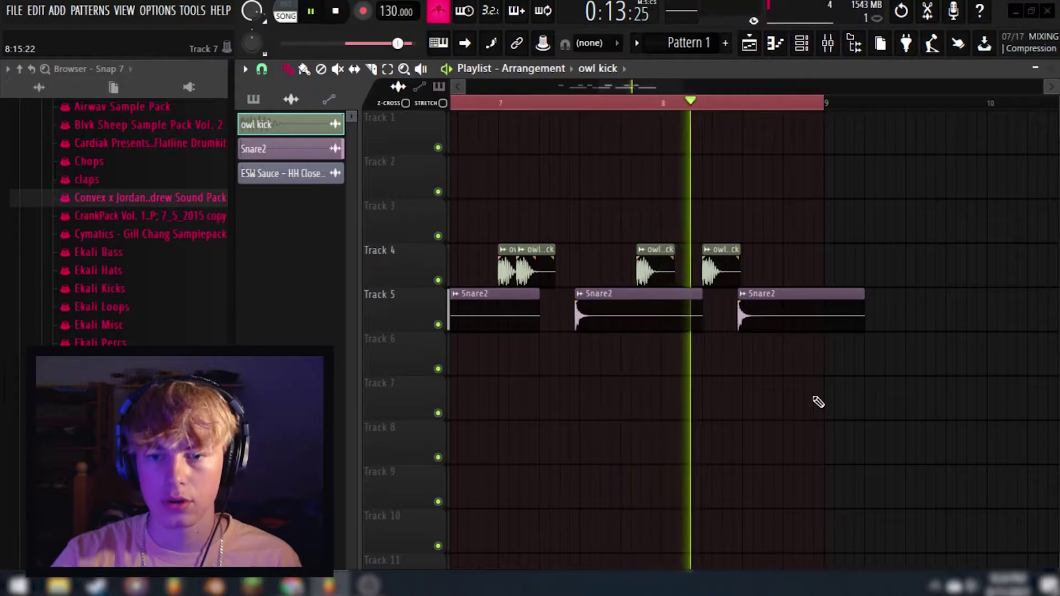
{"action": "key", "text": "space"}
{"action": "scroll", "coordinate": [797, 381], "scroll_direction": "down", "scroll_amount": 3}
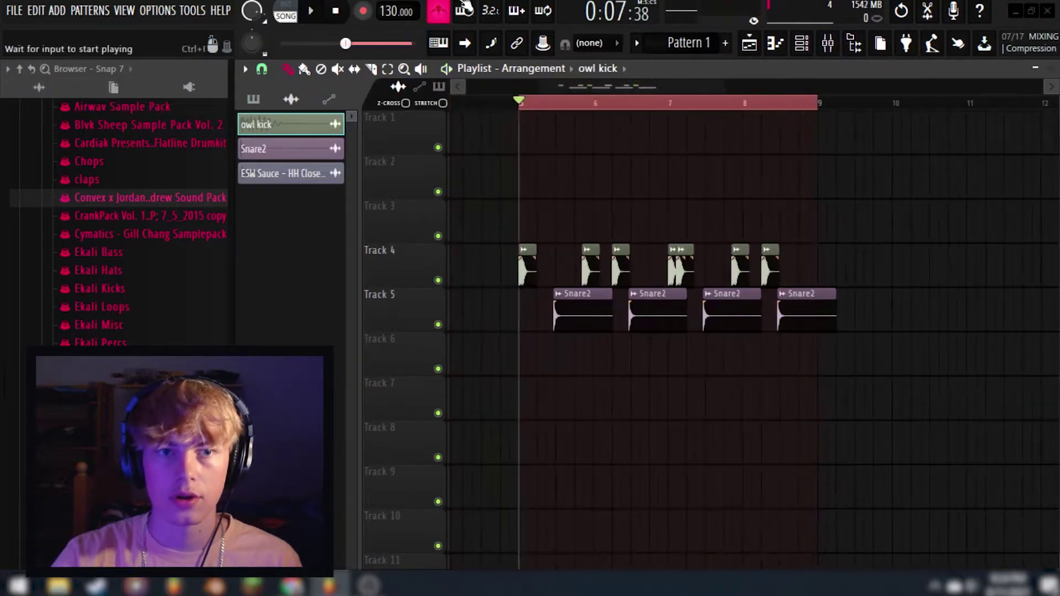
{"action": "scroll", "coordinate": [531, 345], "scroll_direction": "up", "scroll_amount": 3}
{"action": "scroll", "coordinate": [627, 345], "scroll_direction": "down", "scroll_amount": 3}
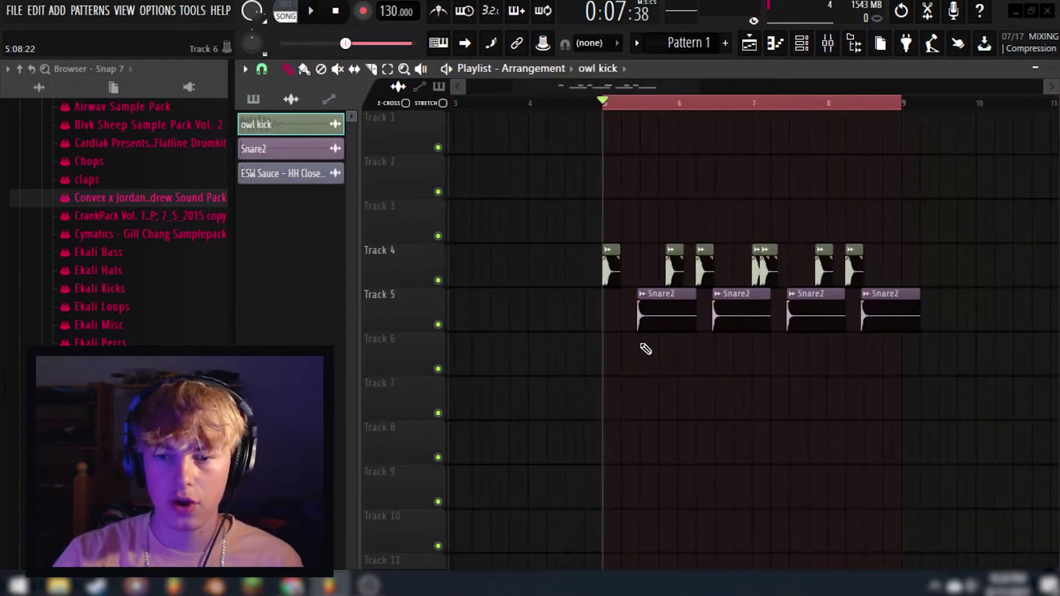
Add the Hat 7 sample from the hi-hats folder to Track 6 at the start of bar 5
{"action": "scroll", "coordinate": [640, 345], "scroll_direction": "down", "scroll_amount": 3}
{"action": "scroll", "coordinate": [719, 345], "scroll_direction": "up", "scroll_amount": 4}
{"action": "scroll", "coordinate": [489, 301], "scroll_direction": "up", "scroll_amount": 1}
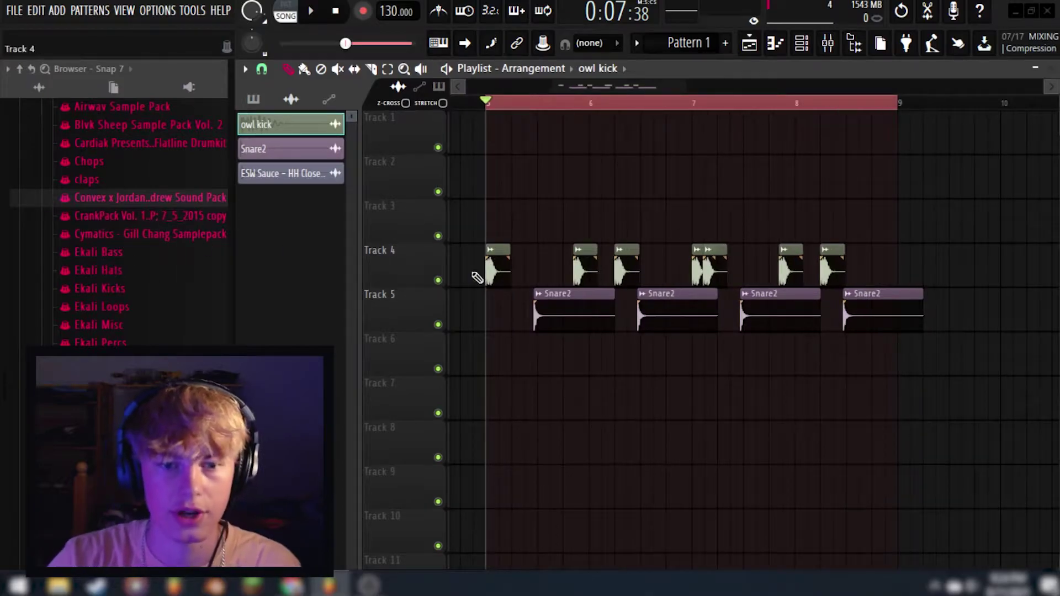
{"action": "scroll", "coordinate": [580, 314], "scroll_direction": "left", "scroll_amount": 2}
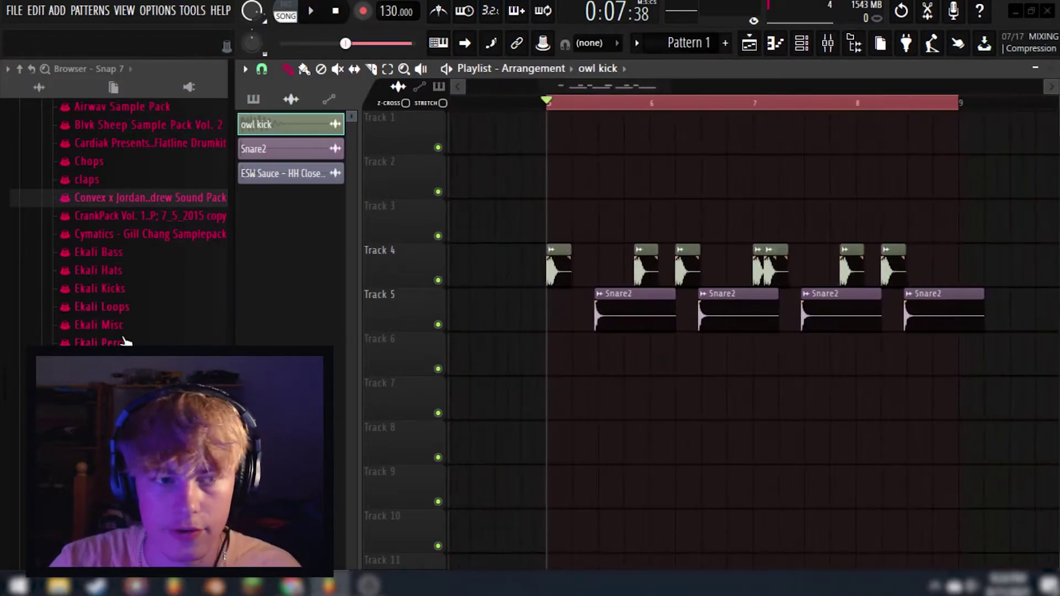
{"action": "scroll", "coordinate": [130, 344], "scroll_direction": "up", "scroll_amount": 4}
{"action": "scroll", "coordinate": [111, 318], "scroll_direction": "down", "scroll_amount": 4}
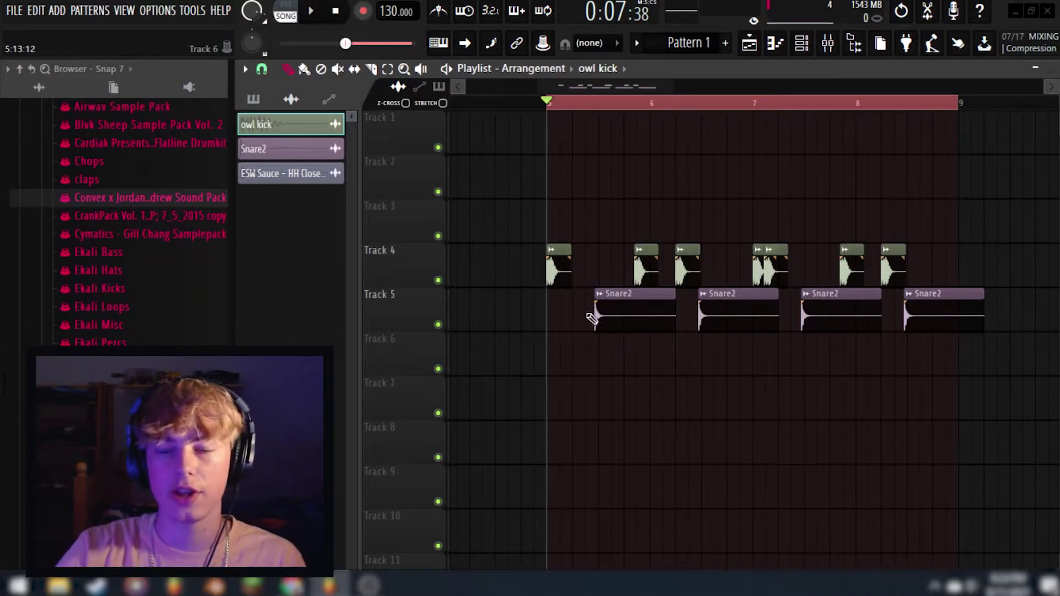
{"action": "scroll", "coordinate": [580, 337], "scroll_direction": "down", "scroll_amount": 2}
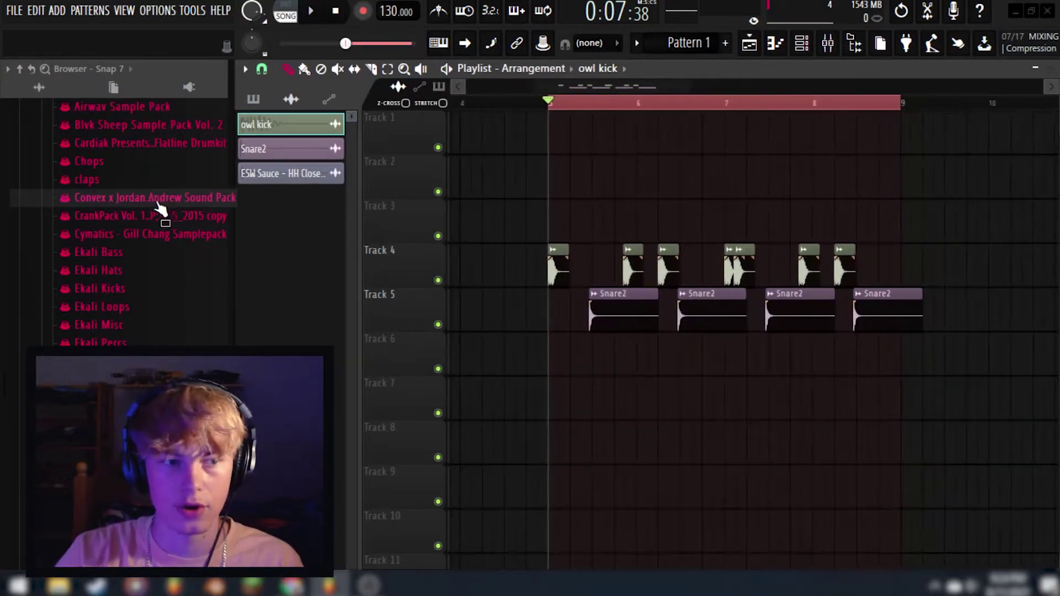
{"action": "scroll", "coordinate": [121, 268], "scroll_direction": "down", "scroll_amount": 3}
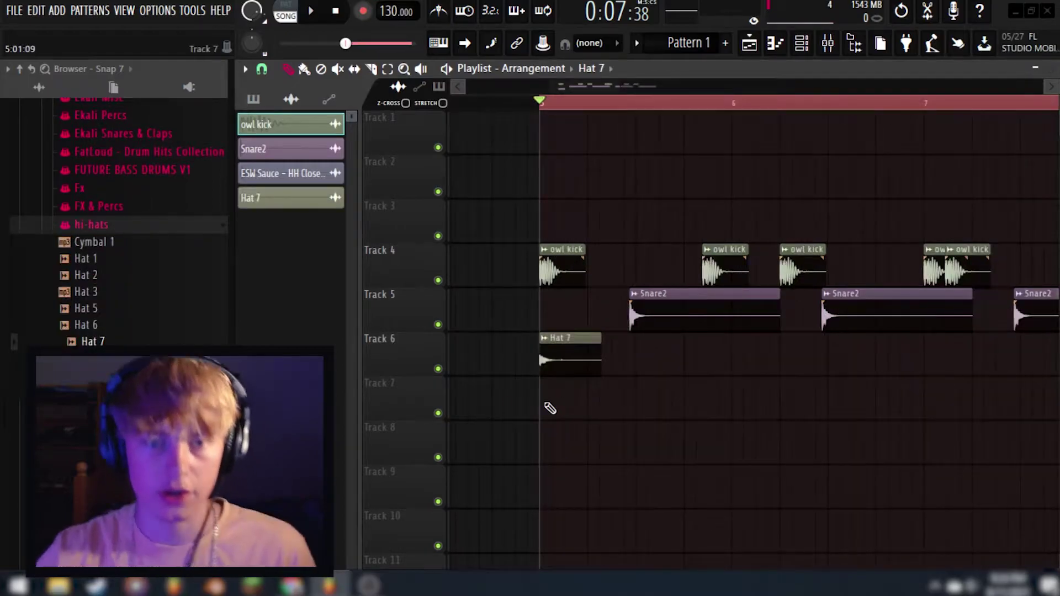
{"action": "scroll", "coordinate": [579, 446], "scroll_direction": "up", "scroll_amount": 5}
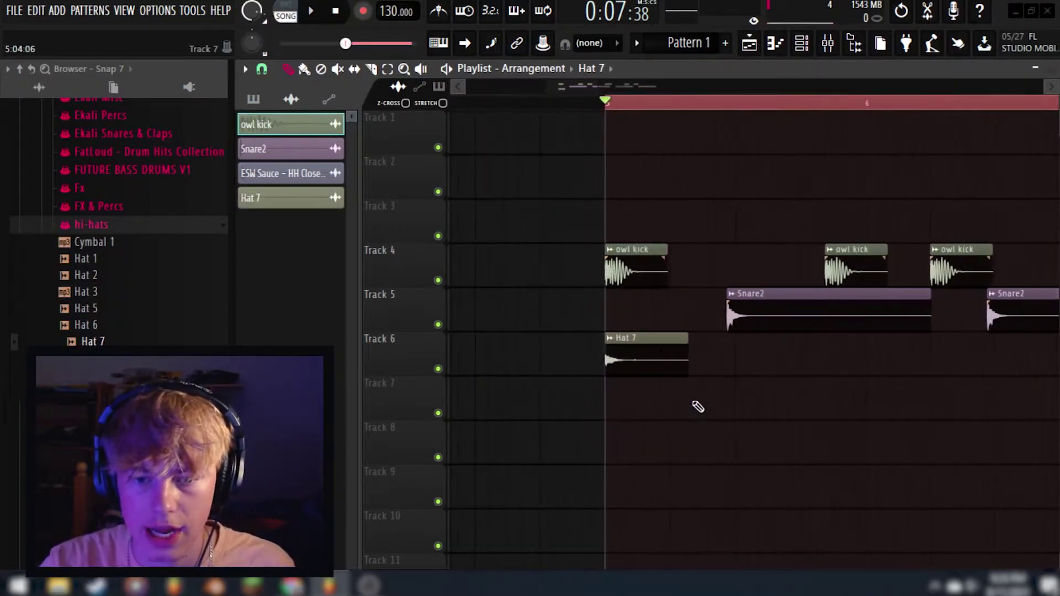
{"action": "left_click_drag", "start_coordinate": [564, 363], "coordinate": [681, 351]}
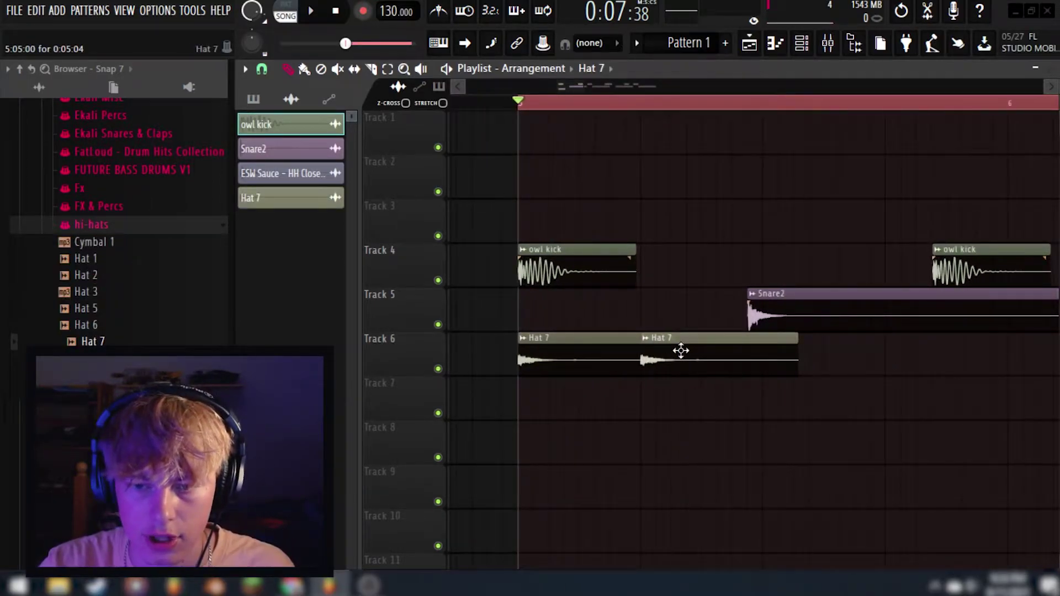
{"action": "right_click", "coordinate": [770, 359]}
Move the Hat 7 clip on Track 6 slightly late of the bar line, to 5:01:12
{"action": "scroll", "coordinate": [826, 425], "scroll_direction": "down", "scroll_amount": 3}
{"action": "scroll", "coordinate": [714, 386], "scroll_direction": "up", "scroll_amount": 4}
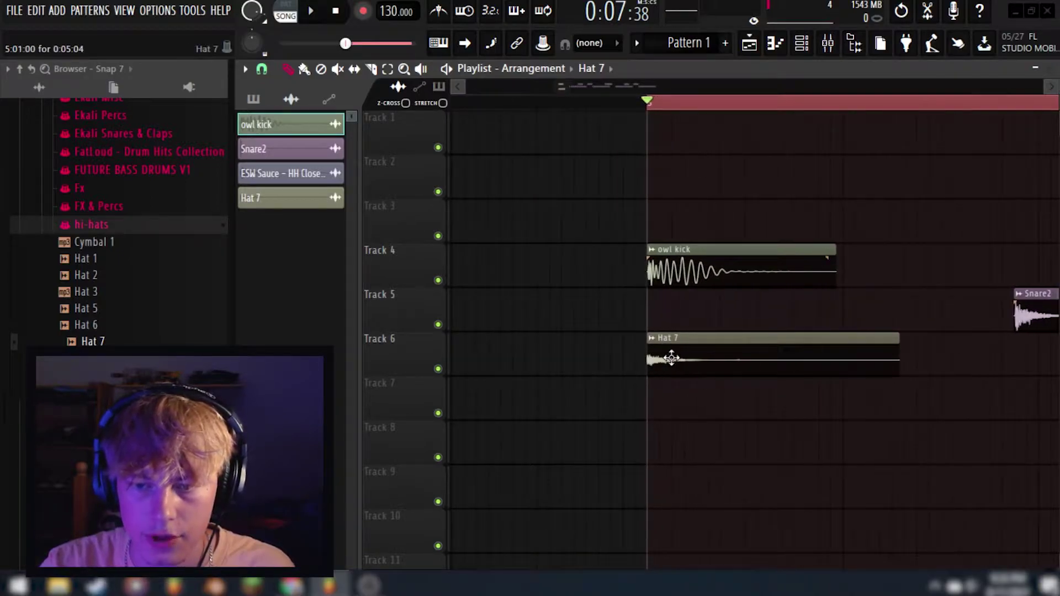
{"action": "scroll", "coordinate": [609, 335], "scroll_direction": "down", "scroll_amount": 3}
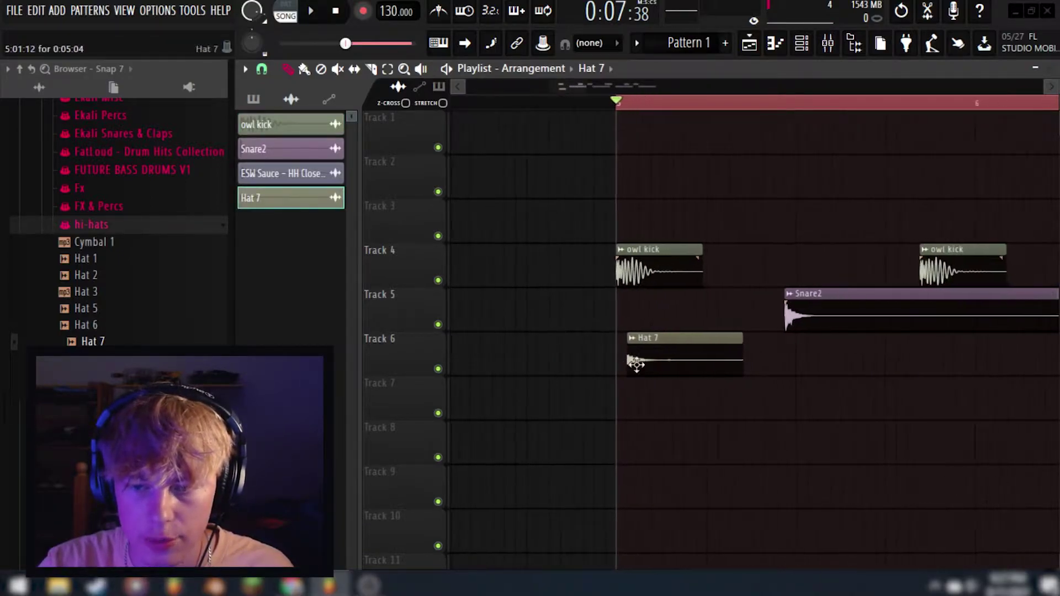
{"action": "left_click", "coordinate": [671, 374]}
{"action": "scroll", "coordinate": [671, 386], "scroll_direction": "up", "scroll_amount": 4}
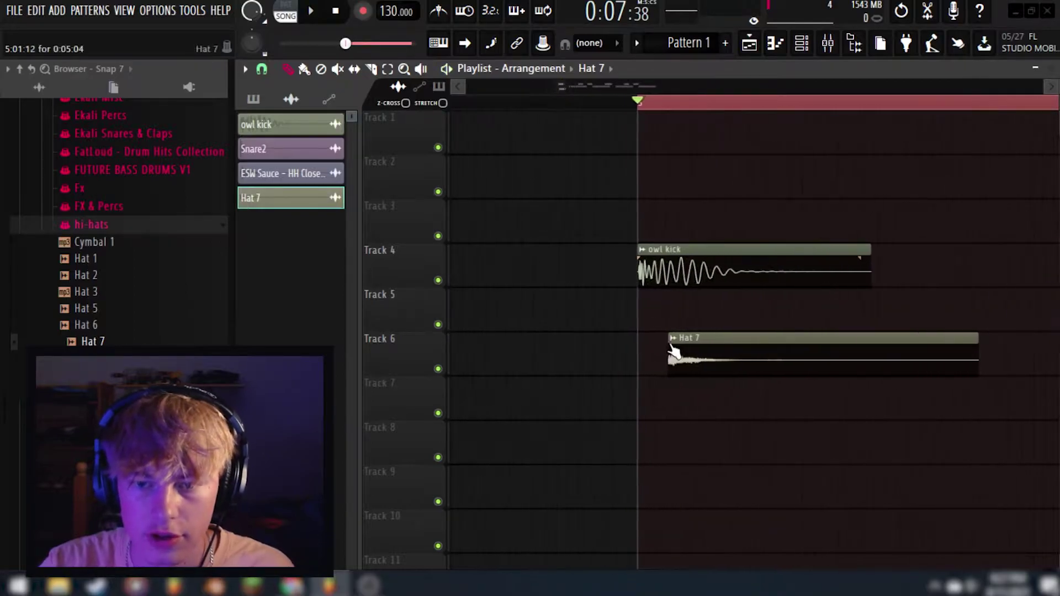
{"action": "scroll", "coordinate": [585, 302], "scroll_direction": "down", "scroll_amount": 1}
{"action": "scroll", "coordinate": [569, 345], "scroll_direction": "down", "scroll_amount": 3}
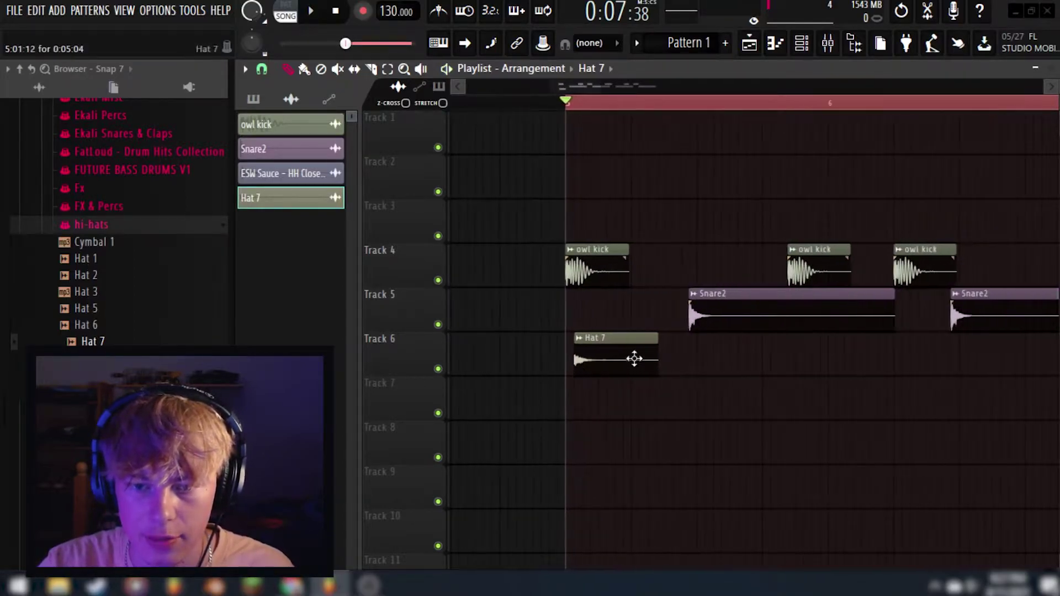
Duplicate the Hat 7 clip at one-beat intervals to make four off-grid hits in bar 5
{"action": "left_click_drag", "start_coordinate": [671, 352], "coordinate": [677, 359]}
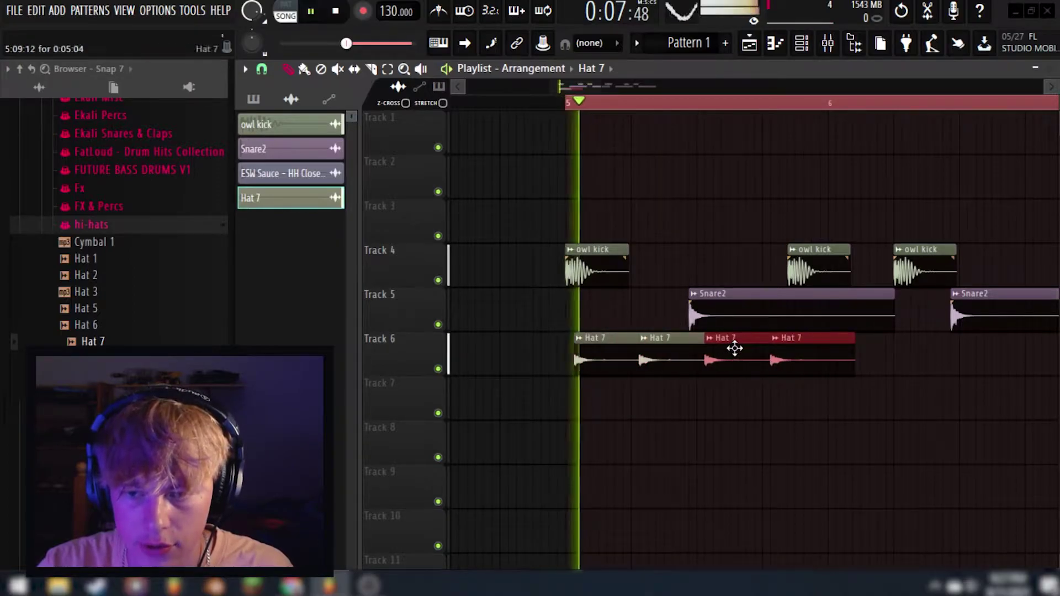
{"action": "left_click_drag", "start_coordinate": [878, 355], "coordinate": [696, 366]}
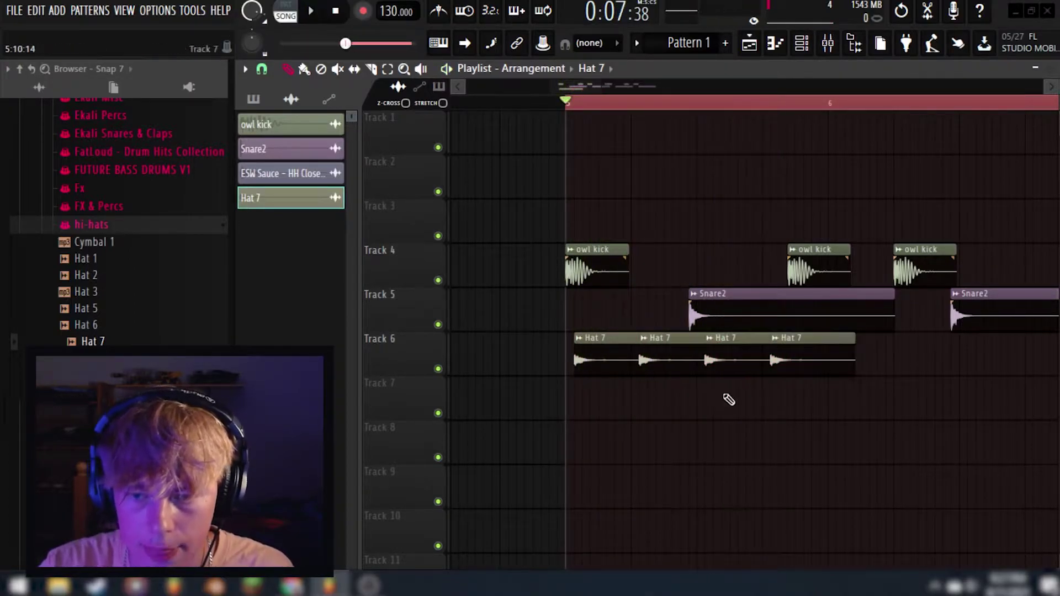
{"action": "left_click", "coordinate": [695, 386], "text": "ctrl"}
Move the third Hat 7 clip in bar 5 earlier, to 5:09:00
{"action": "scroll", "coordinate": [703, 394], "scroll_direction": "up", "scroll_amount": 3}
{"action": "scroll", "coordinate": [685, 400], "scroll_direction": "down", "scroll_amount": 4}
{"action": "scroll", "coordinate": [638, 376], "scroll_direction": "up", "scroll_amount": 3}
{"action": "scroll", "coordinate": [681, 409], "scroll_direction": "down", "scroll_amount": 3}
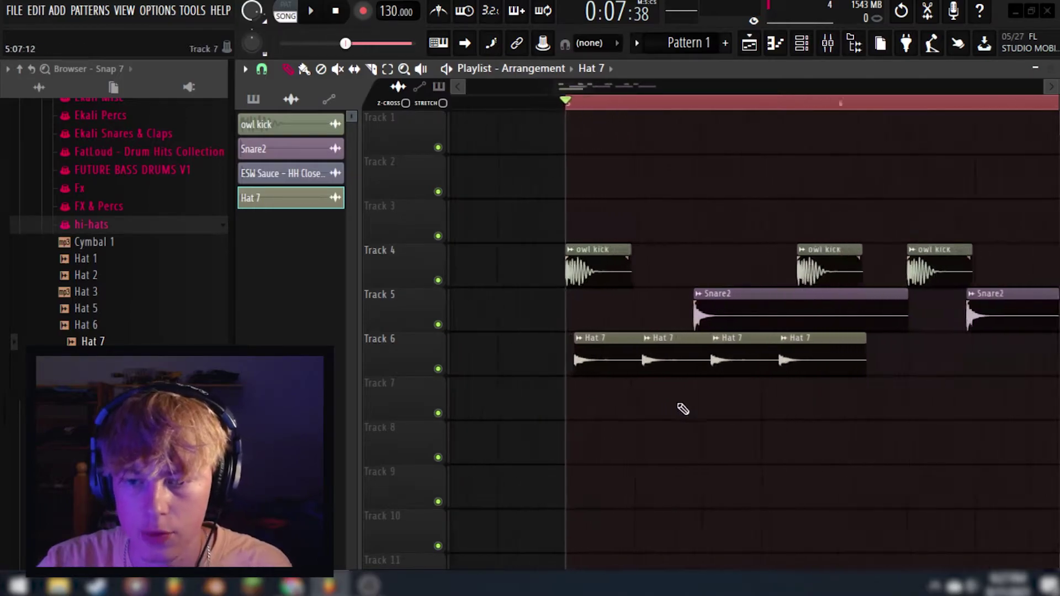
{"action": "scroll", "coordinate": [780, 398], "scroll_direction": "up", "scroll_amount": 4}
{"action": "scroll", "coordinate": [773, 425], "scroll_direction": "down", "scroll_amount": 3}
{"action": "scroll", "coordinate": [644, 402], "scroll_direction": "up", "scroll_amount": 2}
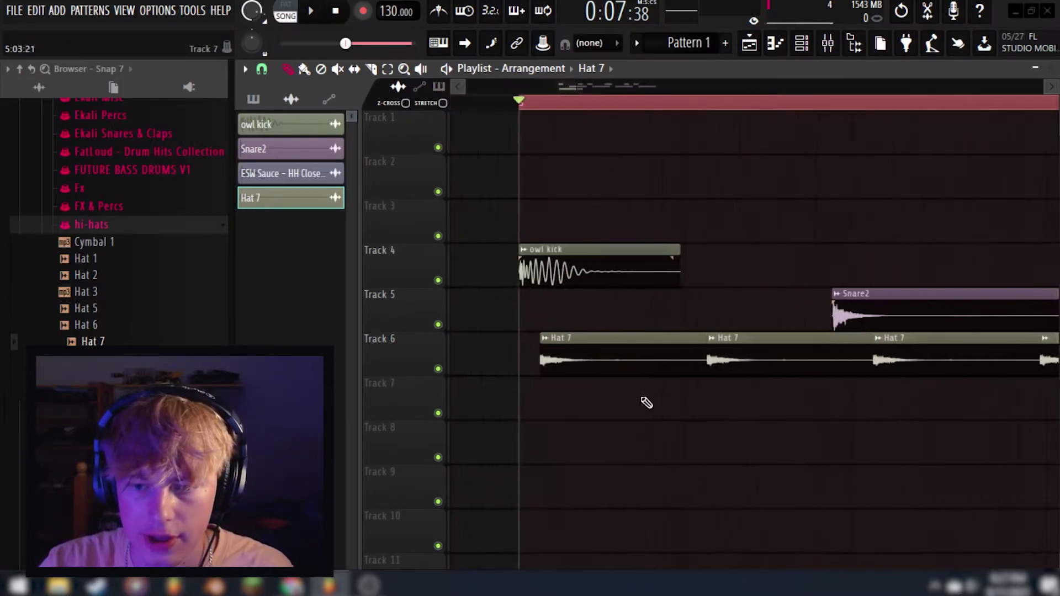
{"action": "scroll", "coordinate": [735, 404], "scroll_direction": "down", "scroll_amount": 3}
{"action": "scroll", "coordinate": [643, 395], "scroll_direction": "up", "scroll_amount": 1}
{"action": "scroll", "coordinate": [525, 358], "scroll_direction": "up", "scroll_amount": 4}
{"action": "left_click_drag", "start_coordinate": [508, 390], "coordinate": [1024, 366]}
{"action": "left_click", "coordinate": [830, 442], "text": "ctrl"}
{"action": "scroll", "coordinate": [569, 393], "scroll_direction": "down", "scroll_amount": 3}
{"action": "scroll", "coordinate": [598, 371], "scroll_direction": "up", "scroll_amount": 4}
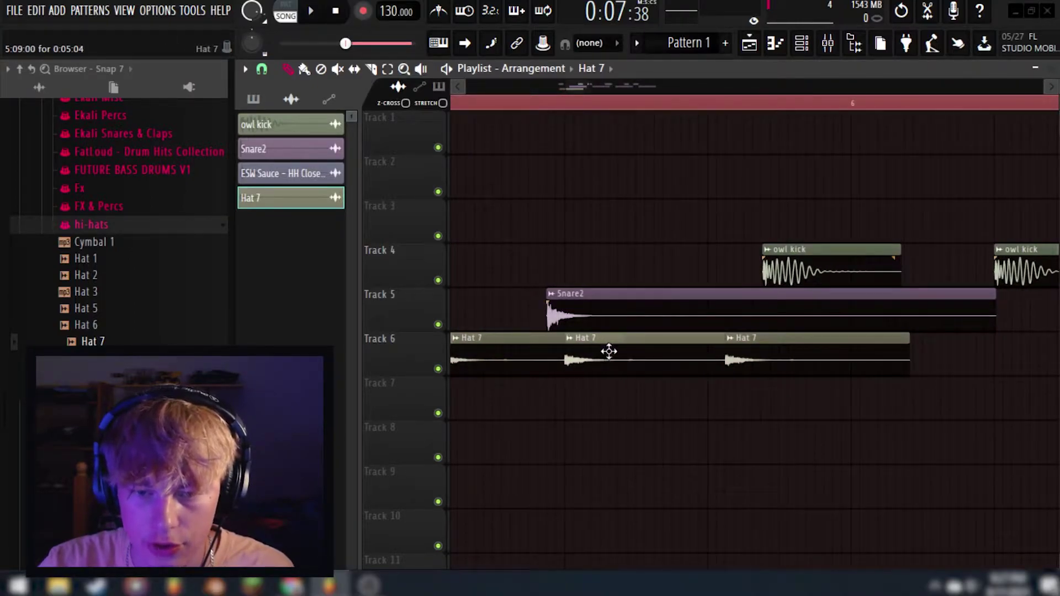
Play bar 5 to hear the unevenly spaced hats with the kick and snare
{"action": "scroll", "coordinate": [673, 385], "scroll_direction": "down", "scroll_amount": 3}
{"action": "scroll", "coordinate": [817, 365], "scroll_direction": "up", "scroll_amount": 2}
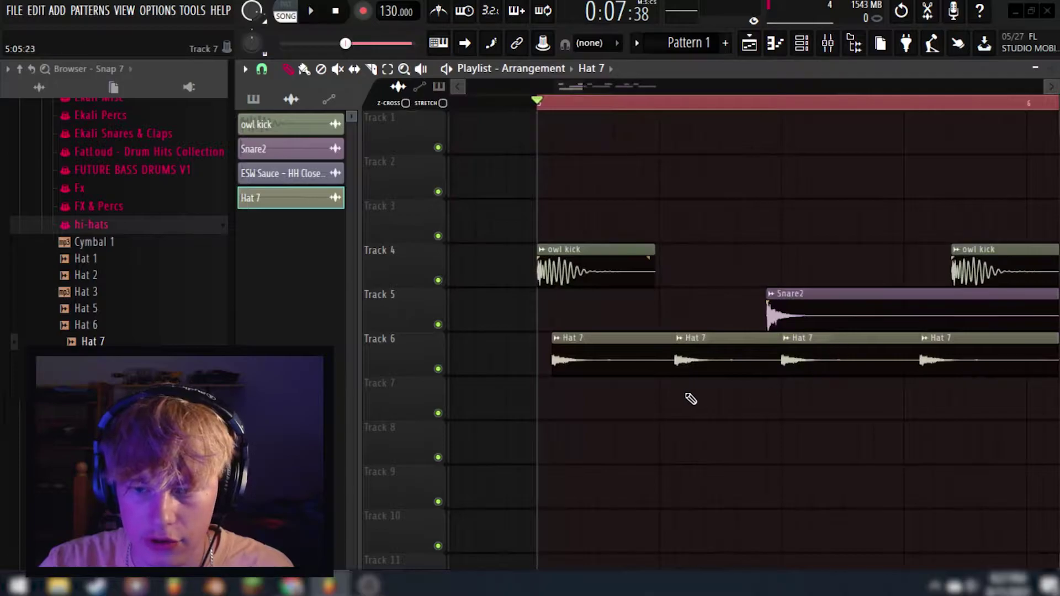
{"action": "key", "text": "space"}
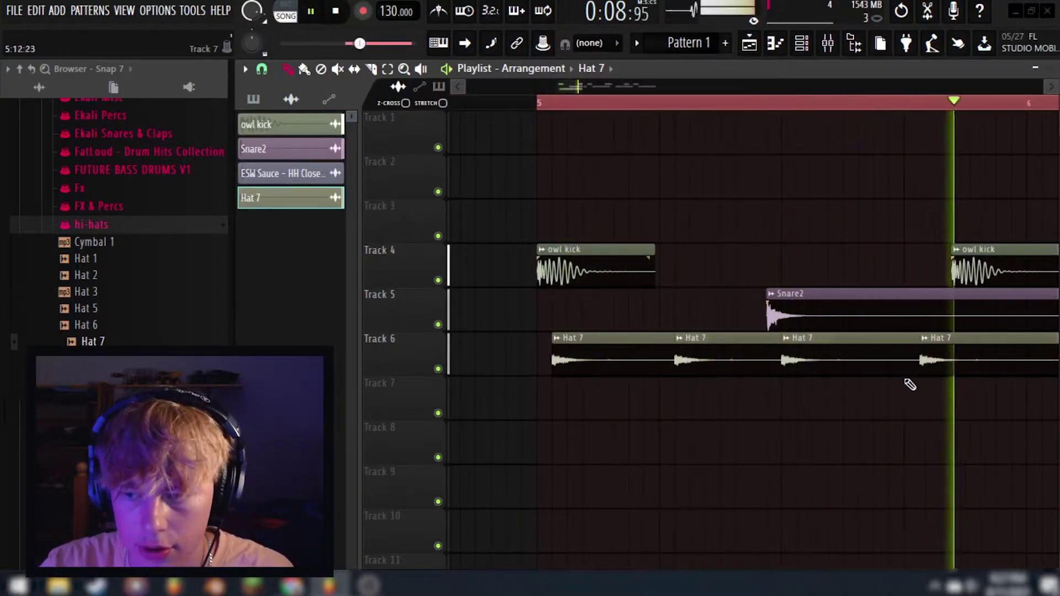
{"action": "key", "text": "space"}
Move the fourth Hat 7 clip in bar 5 earlier, to 5:13:00, and play the pattern
{"action": "scroll", "coordinate": [710, 353], "scroll_direction": "down", "scroll_amount": 2}
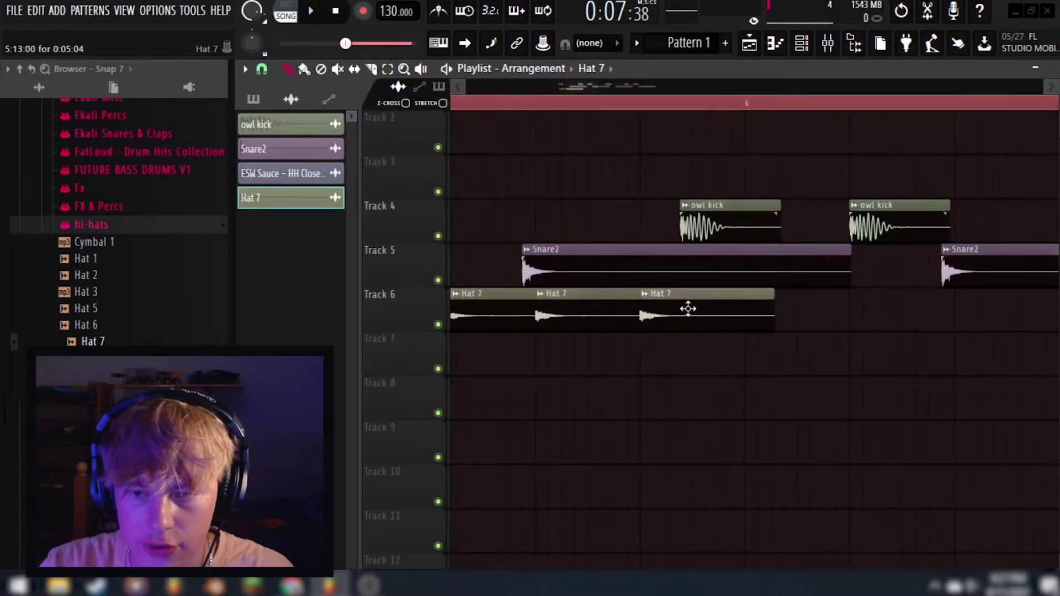
{"action": "scroll", "coordinate": [748, 374], "scroll_direction": "down", "scroll_amount": 2}
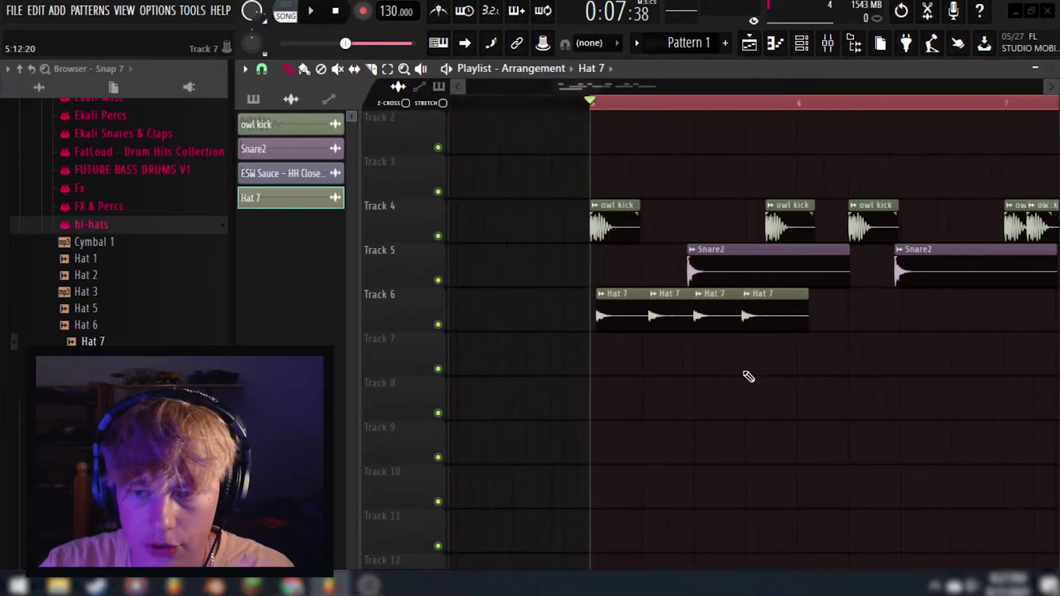
{"action": "scroll", "coordinate": [747, 374], "scroll_direction": "up", "scroll_amount": 1}
{"action": "key", "text": "space"}
{"action": "scroll", "coordinate": [847, 379], "scroll_direction": "down", "scroll_amount": 3}
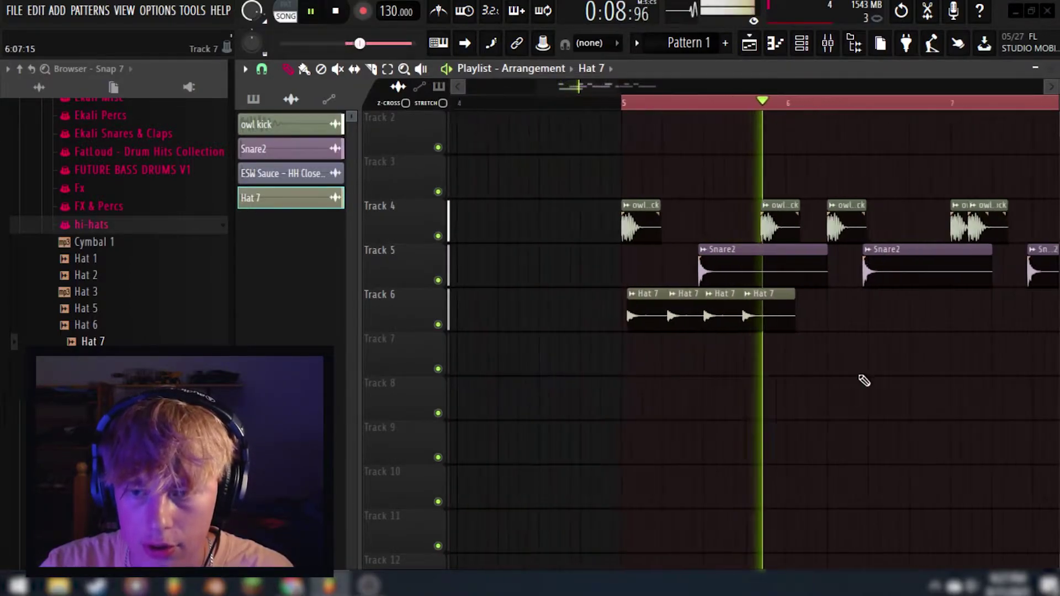
{"action": "key", "text": "space"}
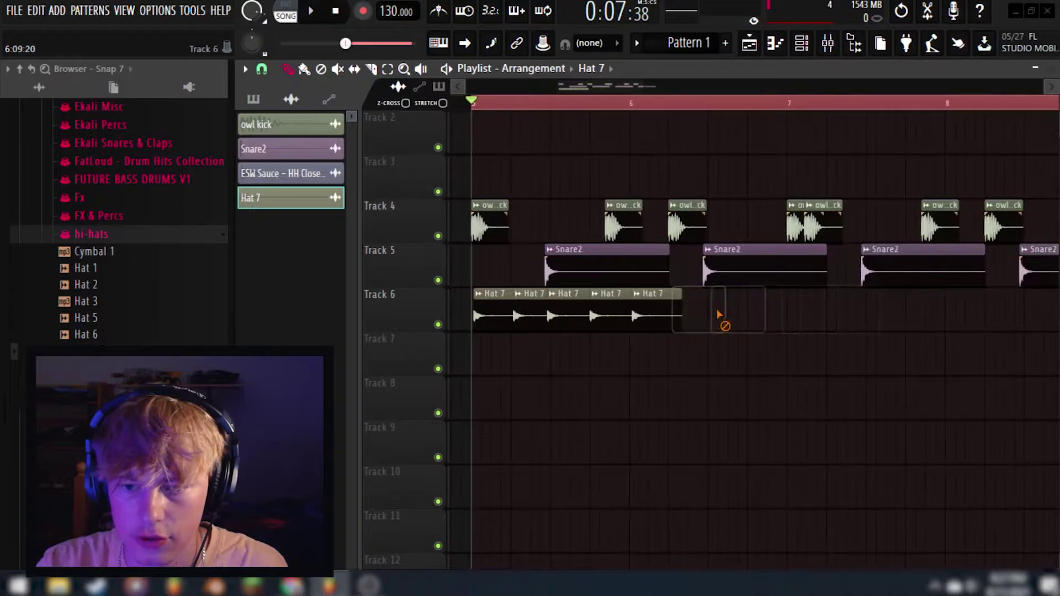
Duplicate the four Hat 7 clips of bar 5 on Track 6 to fill bars 6 to 8, and play the pattern
{"action": "left_click_drag", "start_coordinate": [682, 313], "coordinate": [630, 317]}
{"action": "scroll", "coordinate": [640, 315], "scroll_direction": "up", "scroll_amount": 3}
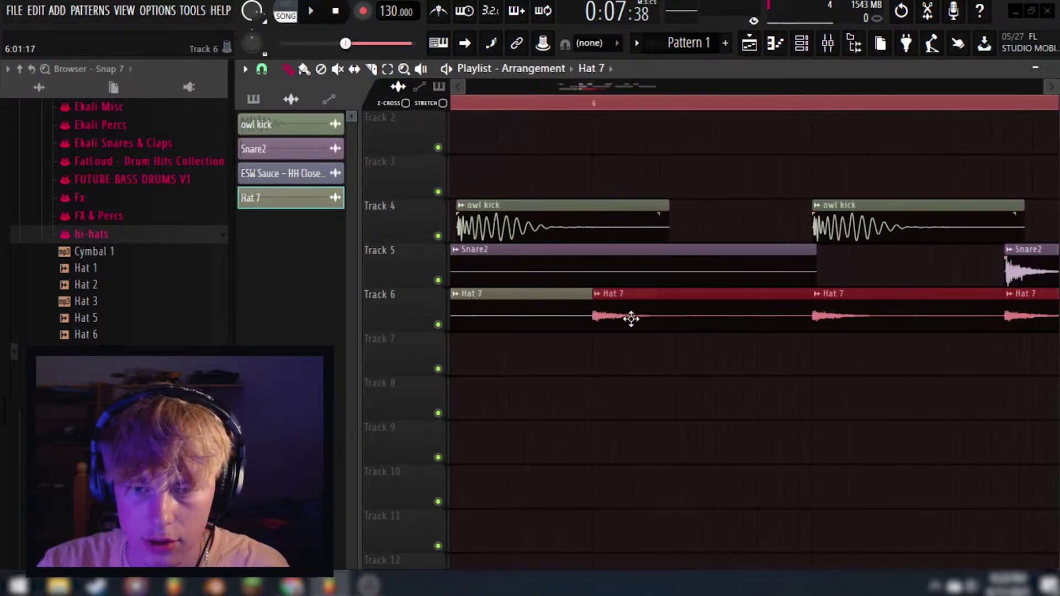
{"action": "scroll", "coordinate": [642, 327], "scroll_direction": "down", "scroll_amount": 6}
{"action": "scroll", "coordinate": [662, 429], "scroll_direction": "up", "scroll_amount": 2}
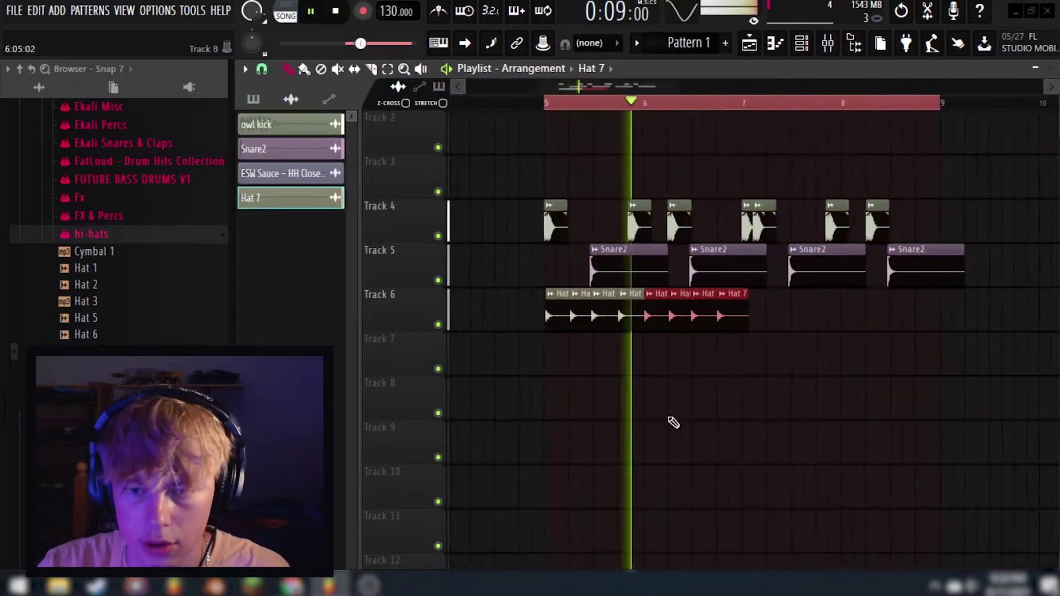
{"action": "scroll", "coordinate": [726, 414], "scroll_direction": "up", "scroll_amount": 3}
{"action": "scroll", "coordinate": [873, 373], "scroll_direction": "down", "scroll_amount": 3}
{"action": "key", "text": "space"}
{"action": "left_click_drag", "start_coordinate": [886, 314], "coordinate": [582, 319]}
Examine how the Hat 7 clips in bar 5 sit against the first snare and the opening owl kick
{"action": "scroll", "coordinate": [651, 350], "scroll_direction": "up", "scroll_amount": 3}
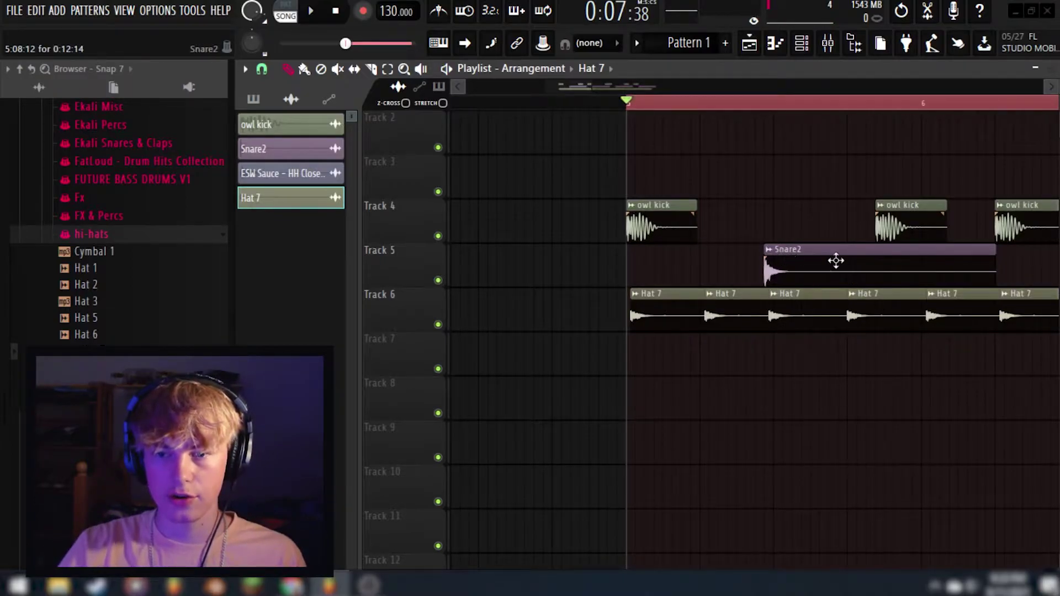
{"action": "scroll", "coordinate": [737, 253], "scroll_direction": "up", "scroll_amount": 2}
{"action": "left_click_drag", "start_coordinate": [770, 221], "coordinate": [671, 251]}
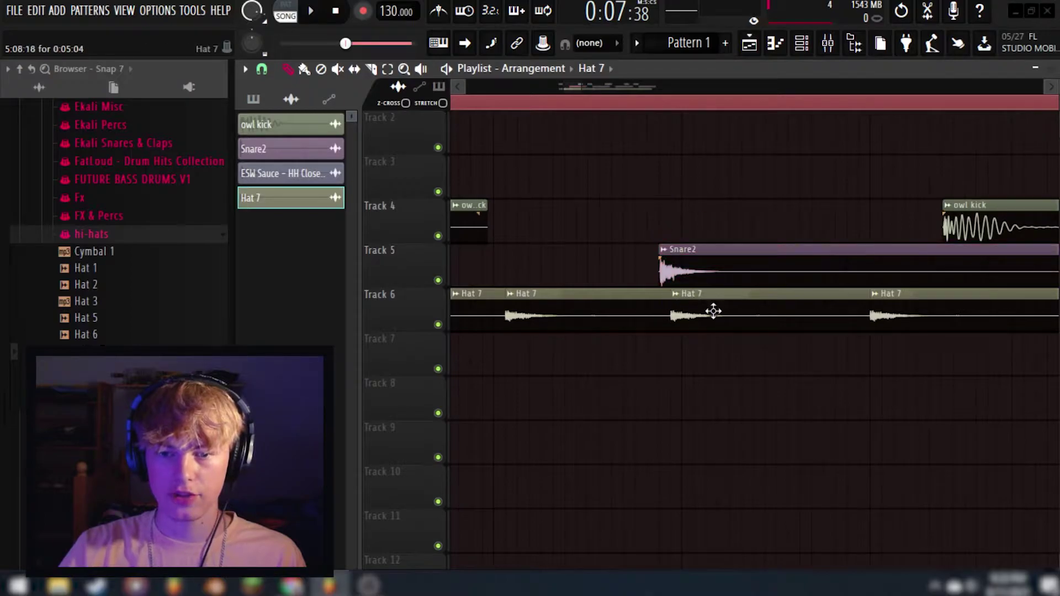
{"action": "scroll", "coordinate": [764, 379], "scroll_direction": "down", "scroll_amount": 2}
{"action": "scroll", "coordinate": [624, 342], "scroll_direction": "up", "scroll_amount": 2}
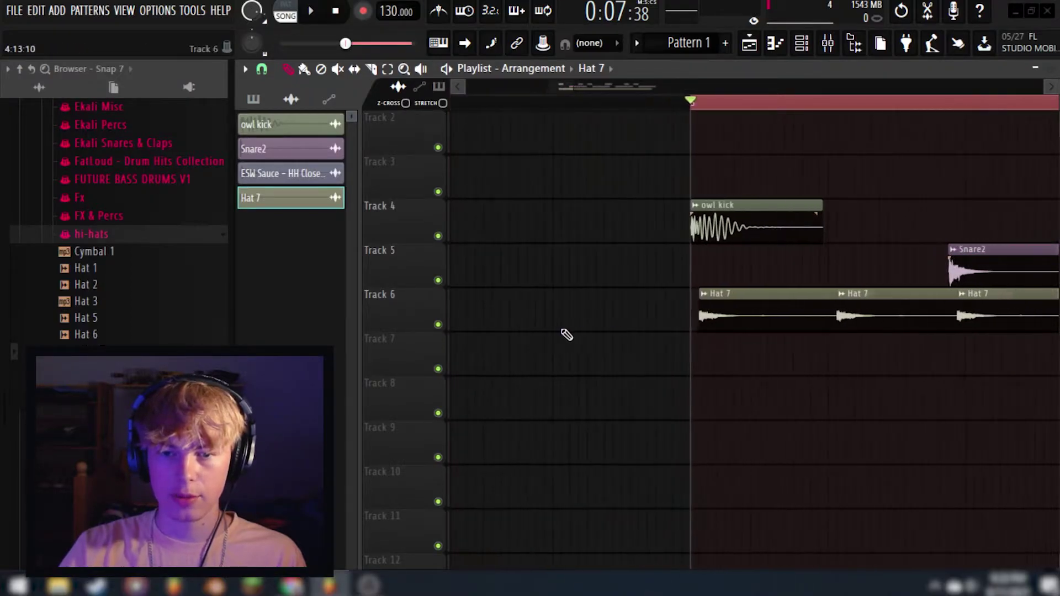
{"action": "scroll", "coordinate": [582, 331], "scroll_direction": "down", "scroll_amount": 2}
{"action": "scroll", "coordinate": [620, 310], "scroll_direction": "up", "scroll_amount": 1}
Highlight the first two Hat 7 clips to examine their offset from the grid, and review the hats across bars 5 to 8
{"action": "left_click_drag", "start_coordinate": [578, 348], "coordinate": [762, 319]}
{"action": "scroll", "coordinate": [628, 356], "scroll_direction": "up", "scroll_amount": 2}
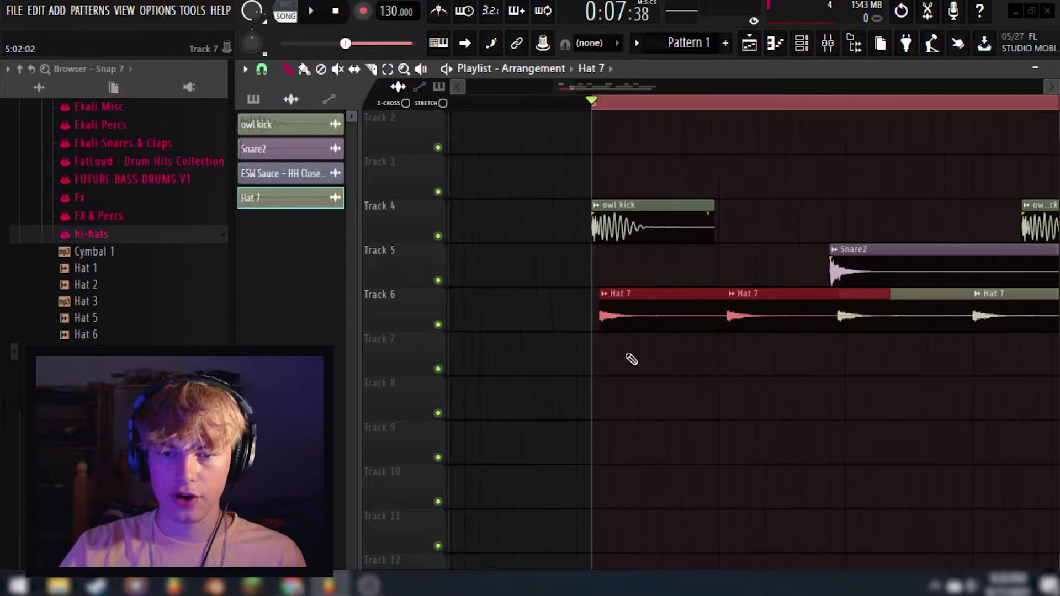
{"action": "key", "text": "ctrl+d"}
{"action": "left_click_drag", "start_coordinate": [534, 326], "coordinate": [872, 326]}
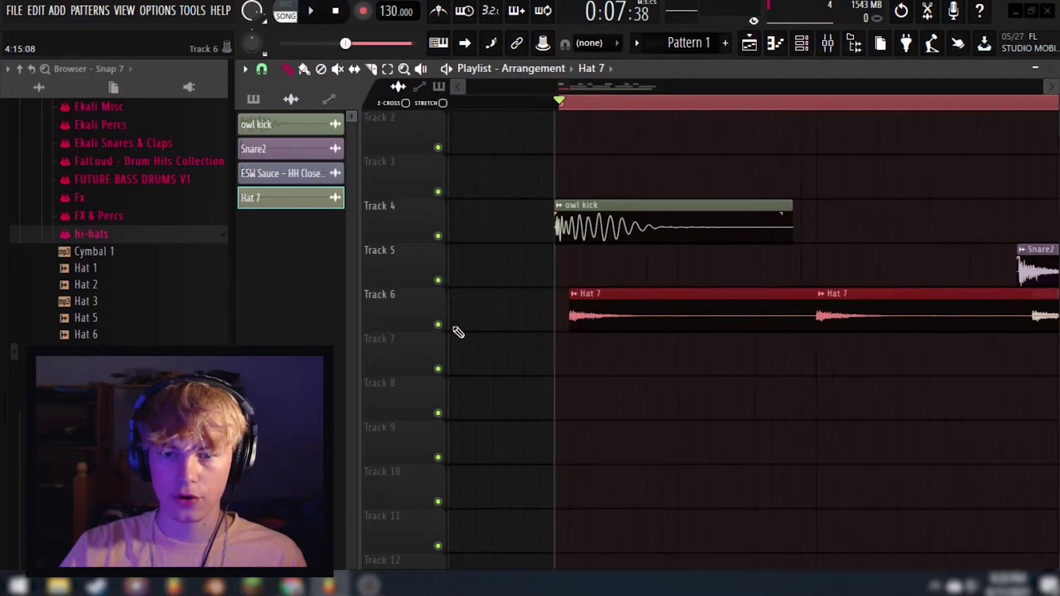
{"action": "scroll", "coordinate": [456, 332], "scroll_direction": "down", "scroll_amount": 2}
{"action": "key", "text": "ctrl+d"}
{"action": "scroll", "coordinate": [694, 320], "scroll_direction": "down", "scroll_amount": 2}
{"action": "scroll", "coordinate": [644, 371], "scroll_direction": "down", "scroll_amount": 2}
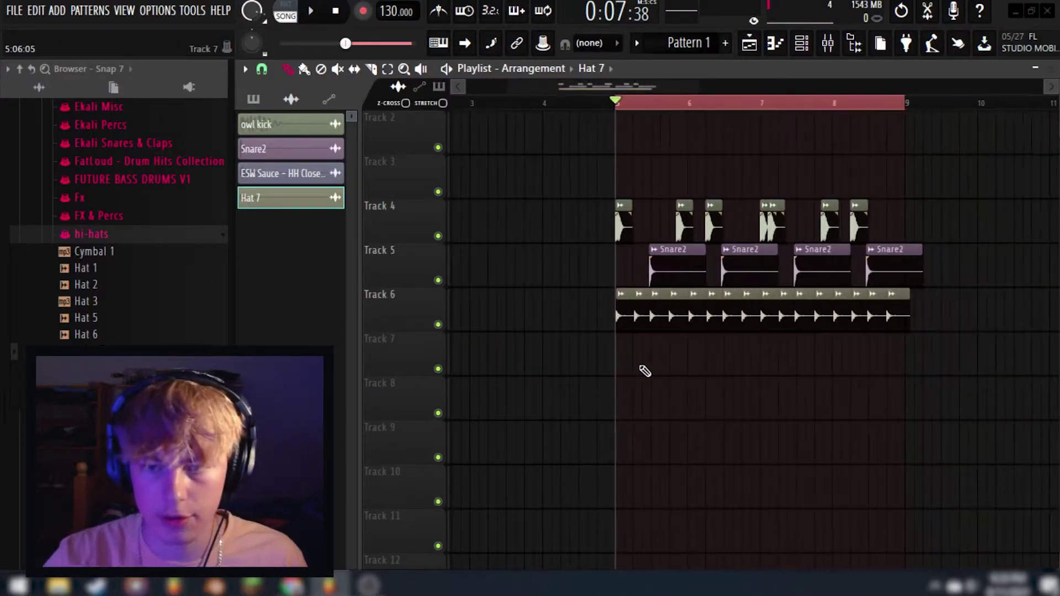
{"action": "scroll", "coordinate": [582, 188], "scroll_direction": "up", "scroll_amount": 4}
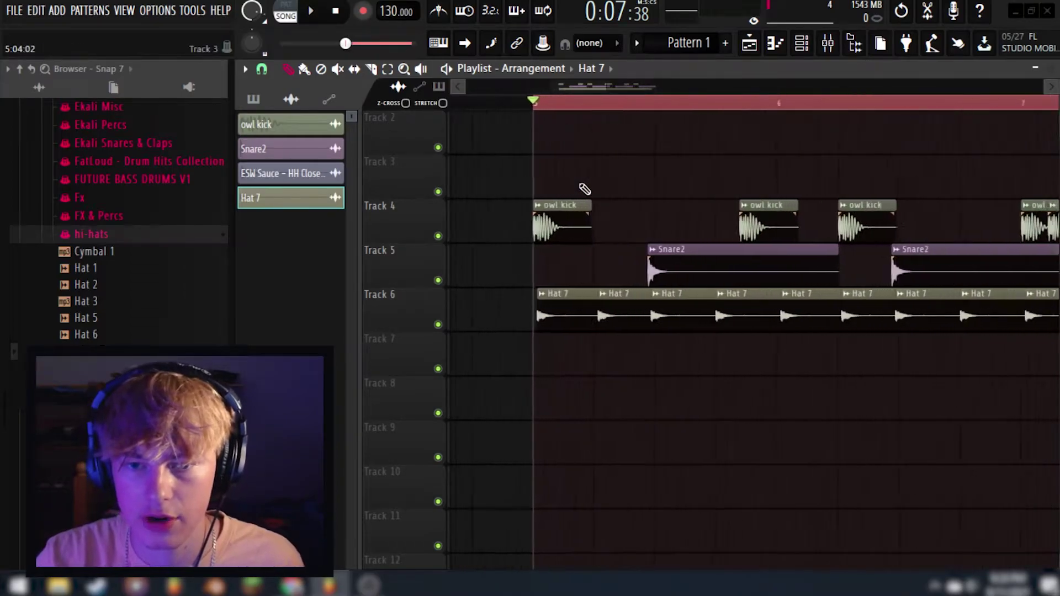
{"action": "scroll", "coordinate": [567, 382], "scroll_direction": "down", "scroll_amount": 3}
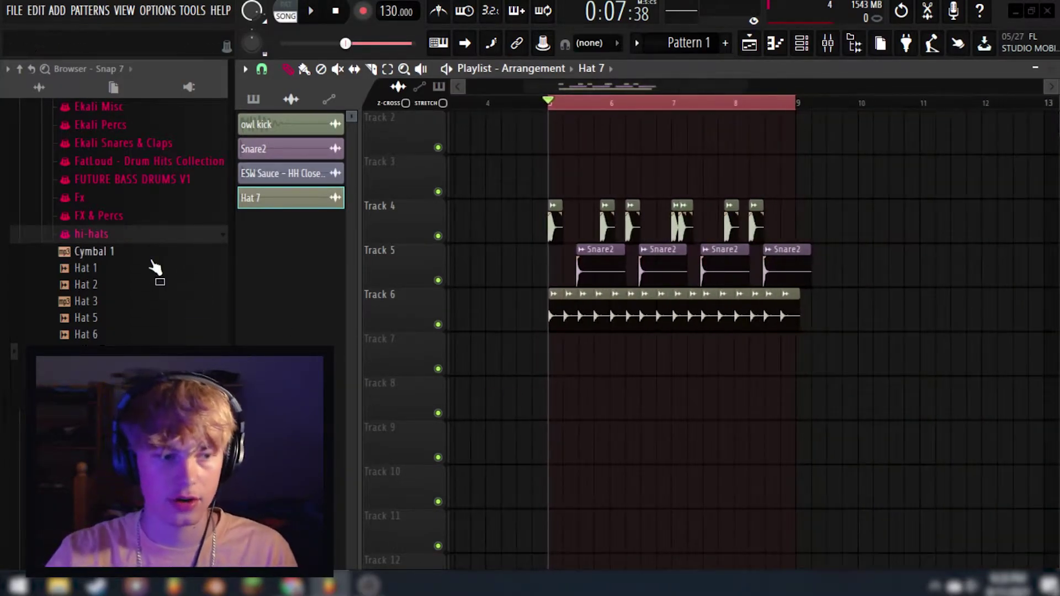
Check the Hat 7 sample's channel settings and look over the drum clips across bars 5 to 8
{"action": "scroll", "coordinate": [559, 308], "scroll_direction": "up", "scroll_amount": 2}
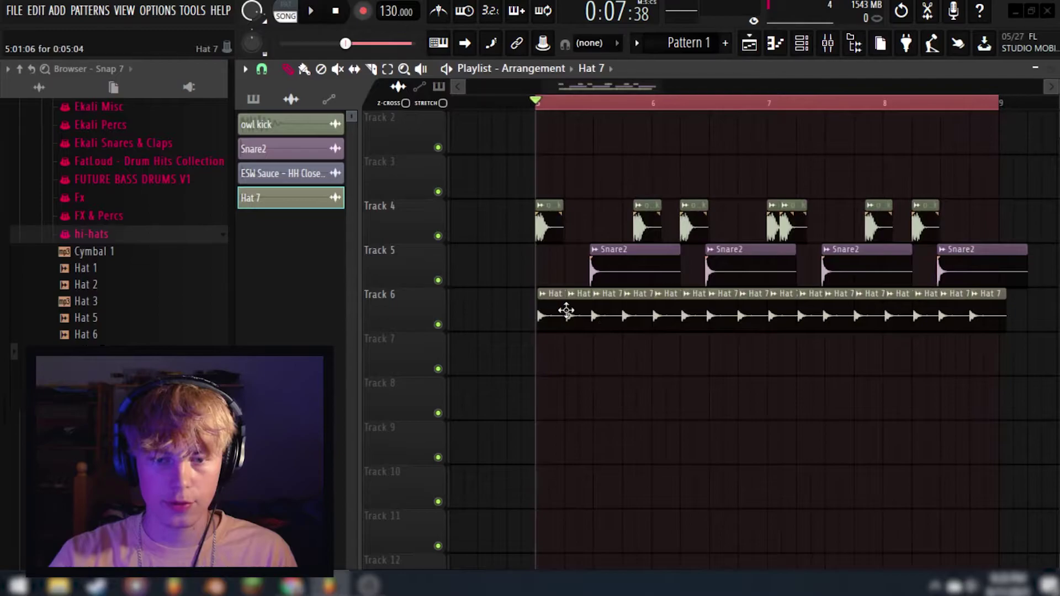
{"action": "double_click", "coordinate": [575, 308]}
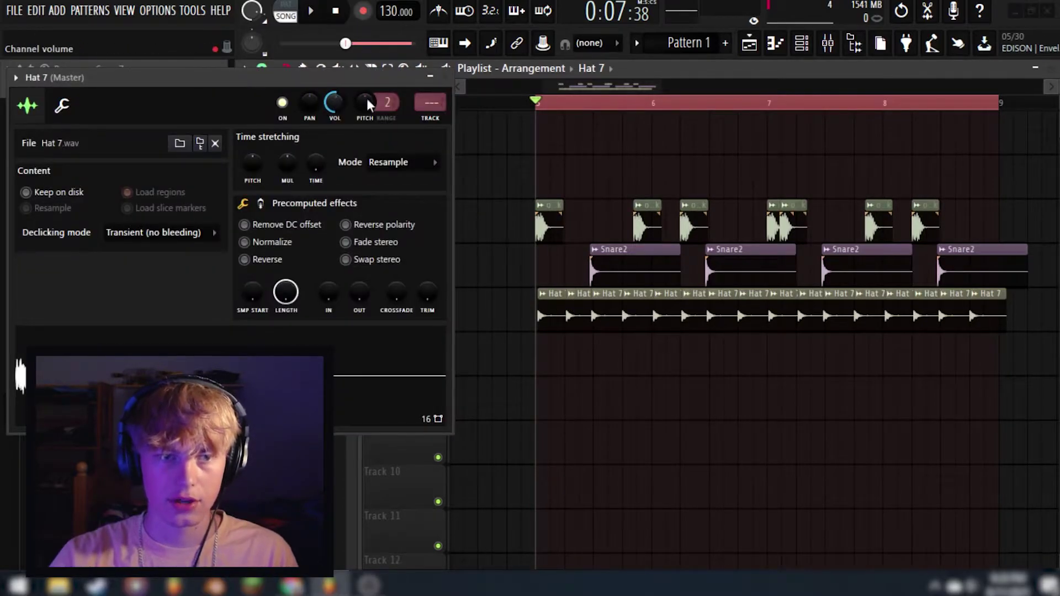
{"action": "left_click", "coordinate": [444, 78]}
{"action": "scroll", "coordinate": [736, 313], "scroll_direction": "down", "scroll_amount": 2}
{"action": "scroll", "coordinate": [717, 312], "scroll_direction": "up", "scroll_amount": 3}
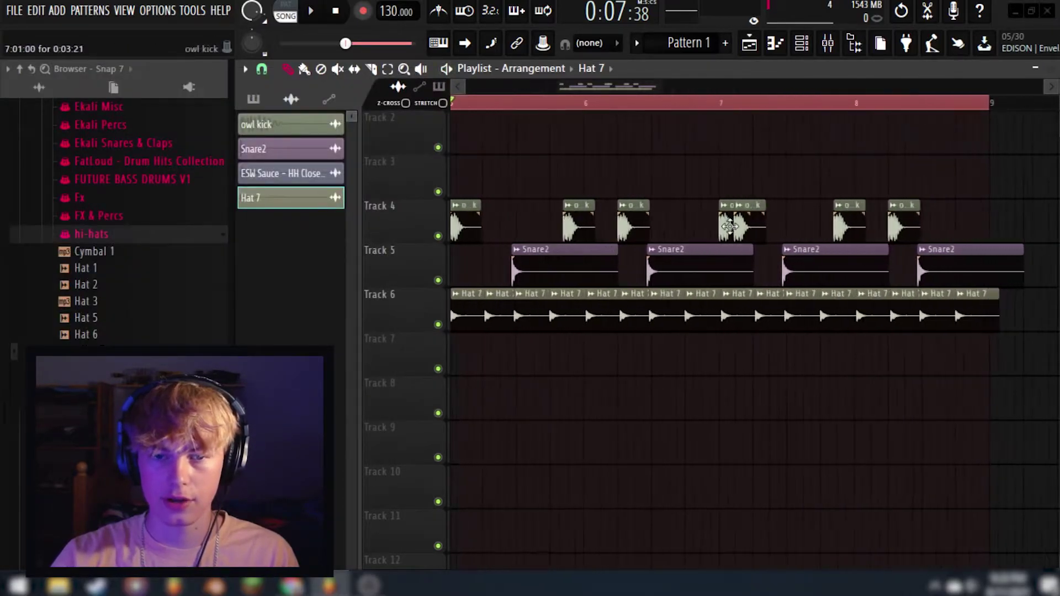
{"action": "scroll", "coordinate": [672, 315], "scroll_direction": "down", "scroll_amount": 1}
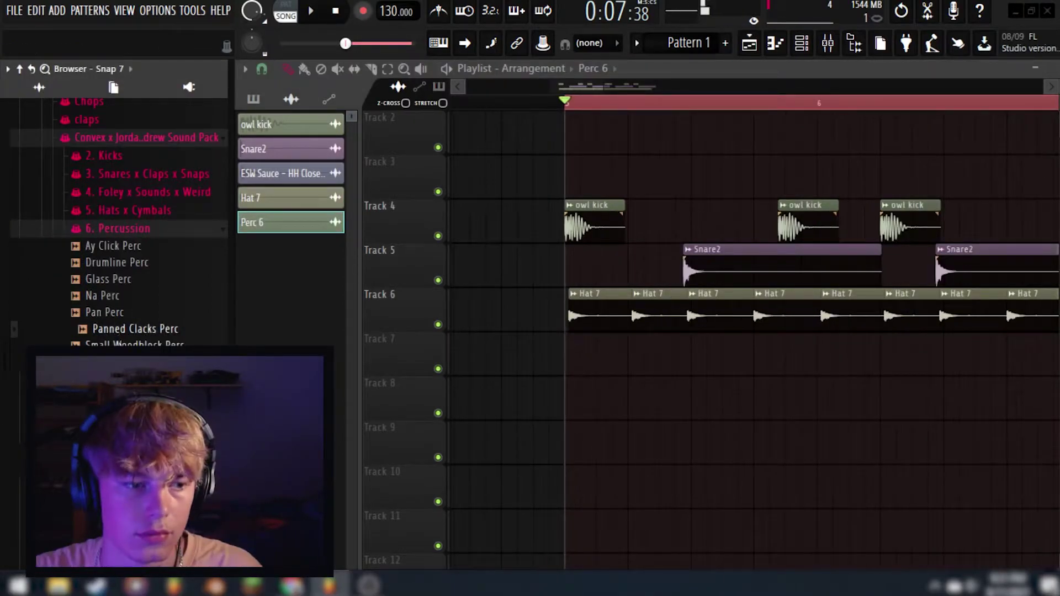
Add the Panned Clacks Perc sample at bar 5, replace the PC_FDHC_004 hit on Track 7 with PC_FDHC_043, and play the pattern
{"action": "left_click_drag", "start_coordinate": [136, 329], "coordinate": [673, 335]}
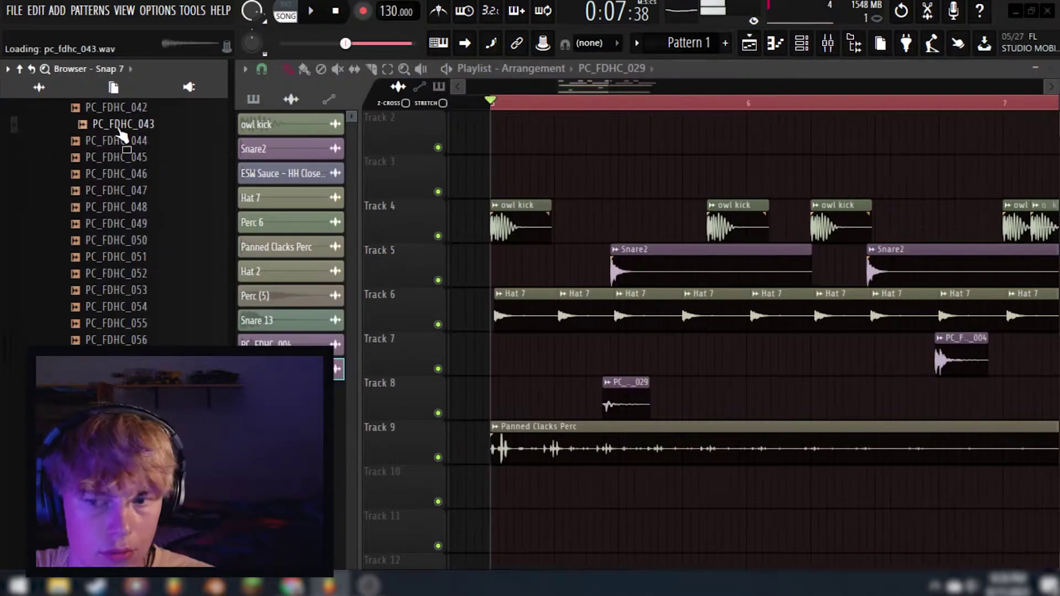
{"action": "left_click_drag", "start_coordinate": [119, 126], "coordinate": [942, 356]}
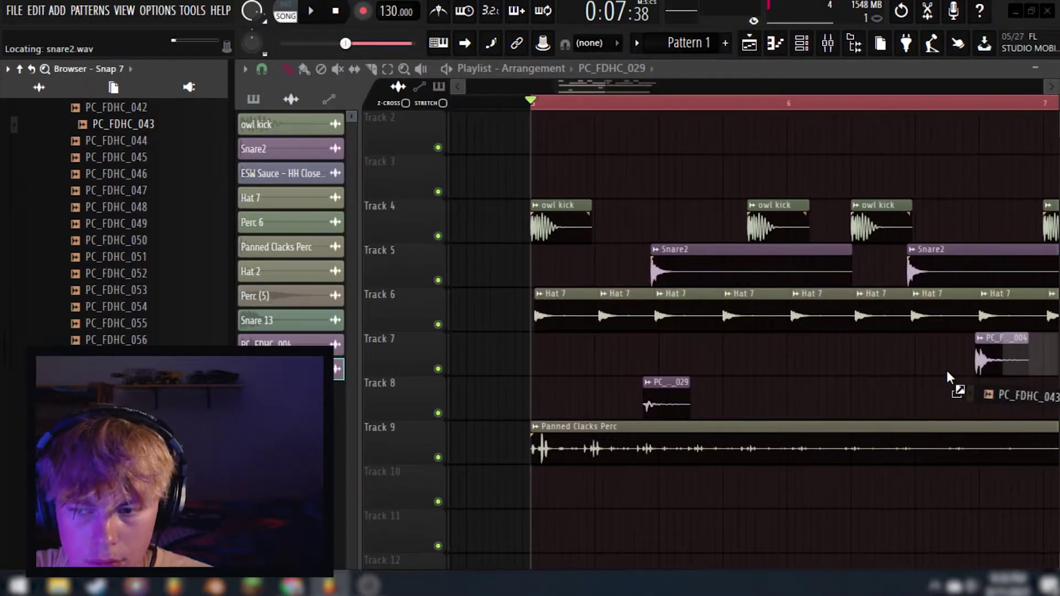
{"action": "key", "text": "space"}
{"action": "scroll", "coordinate": [702, 380], "scroll_direction": "down", "scroll_amount": 3}
{"action": "scroll", "coordinate": [717, 376], "scroll_direction": "up", "scroll_amount": 3}
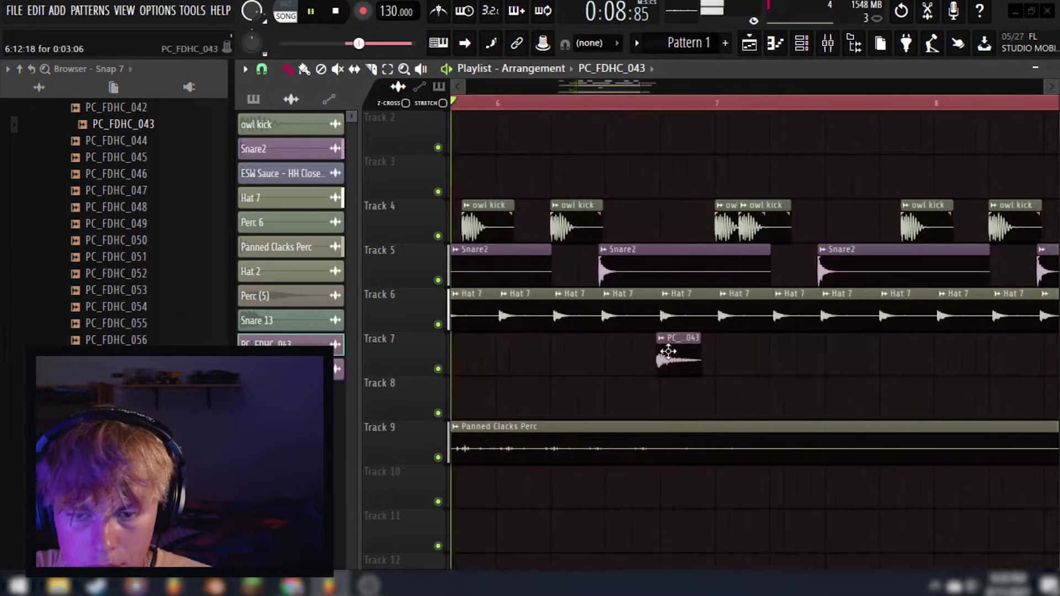
{"action": "double_click", "coordinate": [668, 351]}
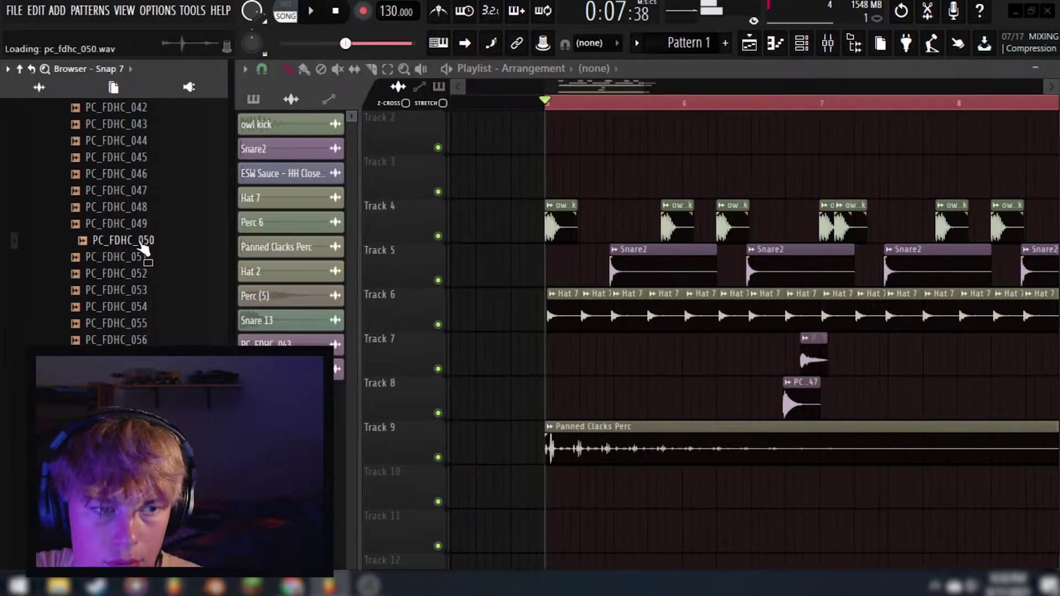
Add the PC_FDHC_050 percussion sample to Track 8 in bar 5 and play the pattern
{"action": "left_click_drag", "start_coordinate": [131, 240], "coordinate": [654, 403]}
{"action": "key", "text": "space"}
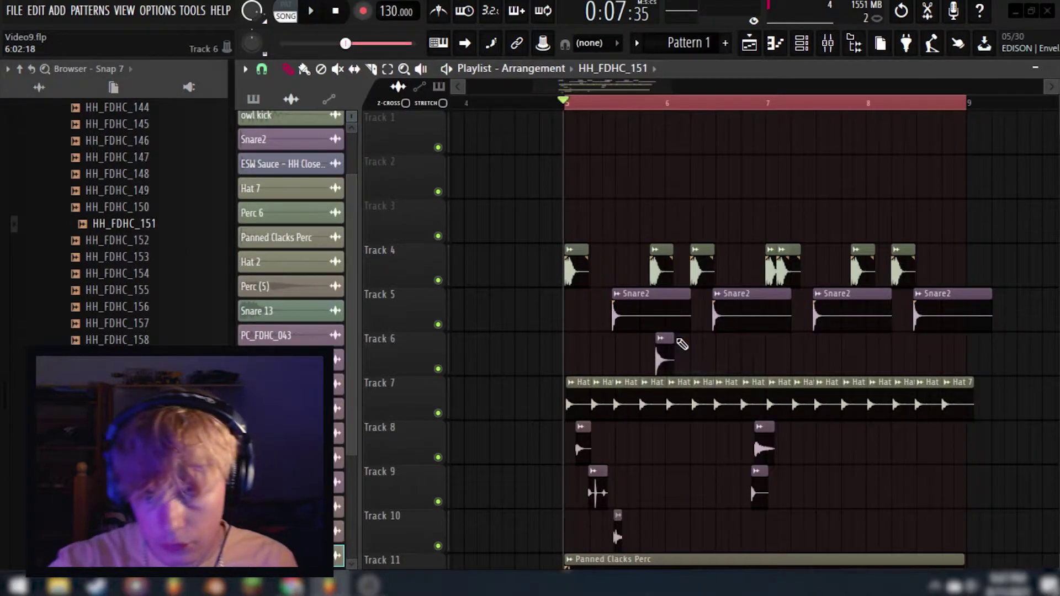
Move the HH_FDHC_151 clip on Track 6 earlier, to 5:13:00, and play the pattern
{"action": "key", "text": "space"}
{"action": "scroll", "coordinate": [667, 350], "scroll_direction": "up", "scroll_amount": 4}
{"action": "left_click_drag", "start_coordinate": [675, 350], "coordinate": [618, 352]}
{"action": "key", "text": "space"}
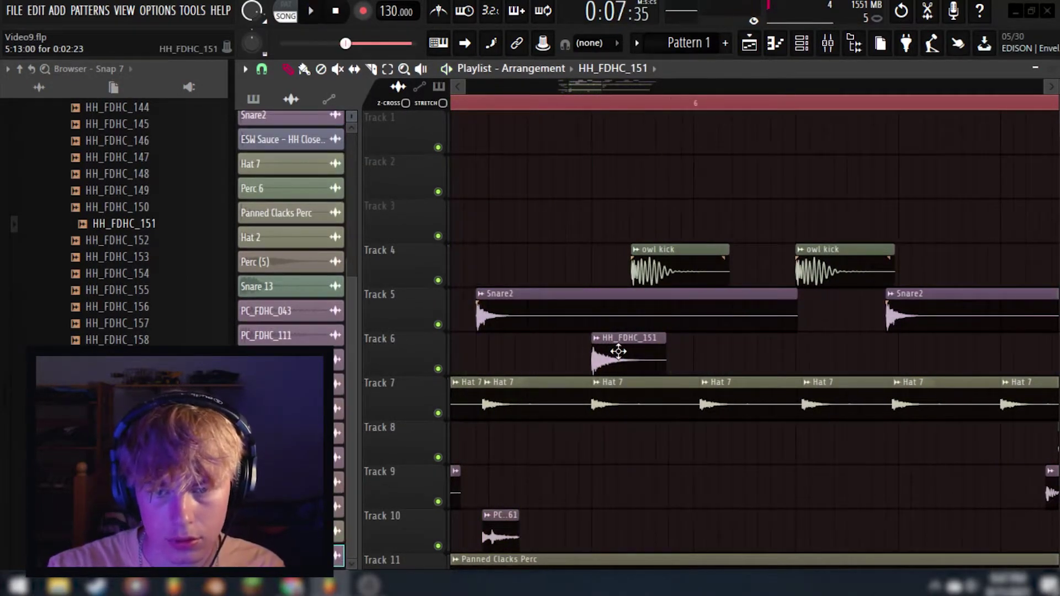
Lower the HH_FDHC_151 channel's volume while the pattern plays, and close its settings
{"action": "double_click", "coordinate": [618, 351]}
{"action": "key", "text": "space"}
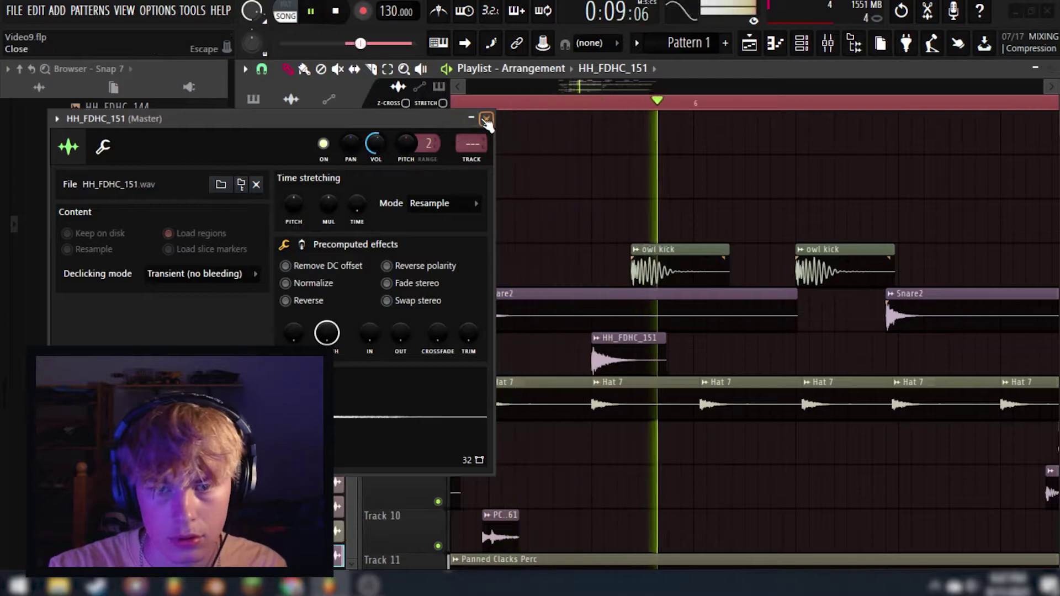
{"action": "left_click", "coordinate": [485, 120]}
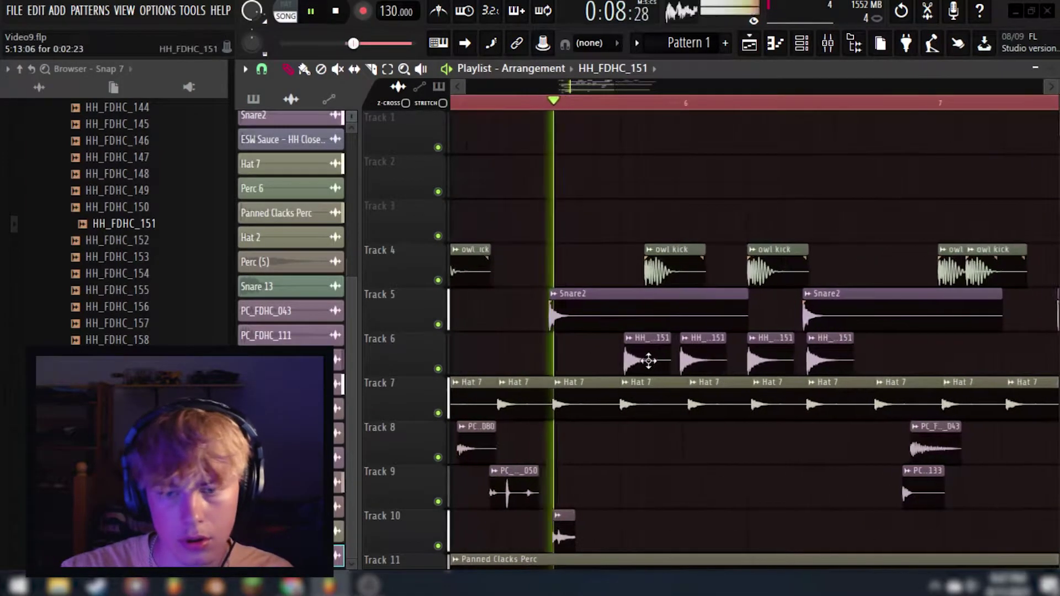
{"action": "left_click", "coordinate": [323, 138]}
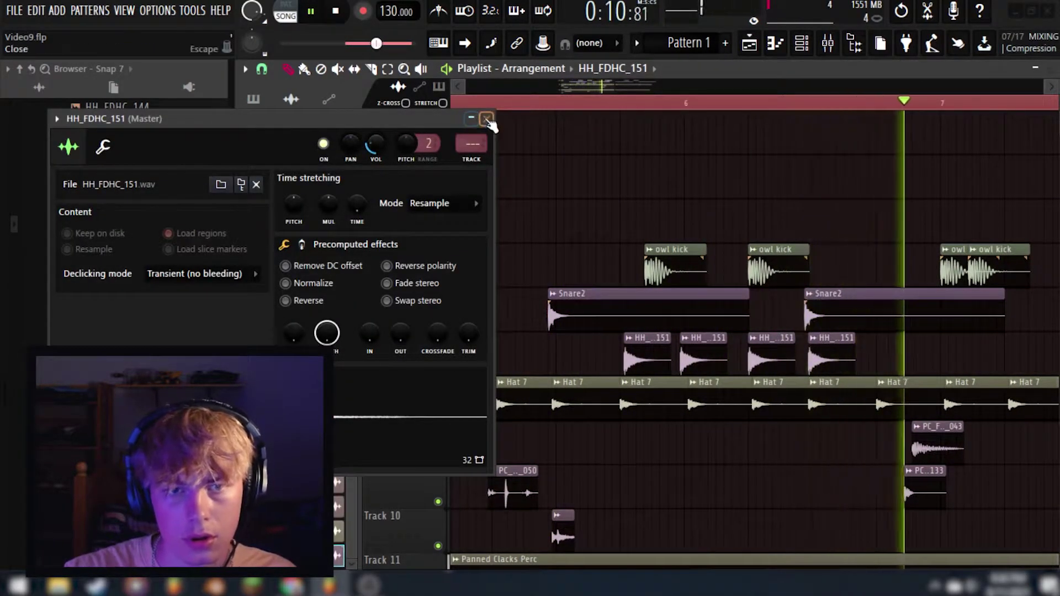
{"action": "left_click", "coordinate": [486, 120]}
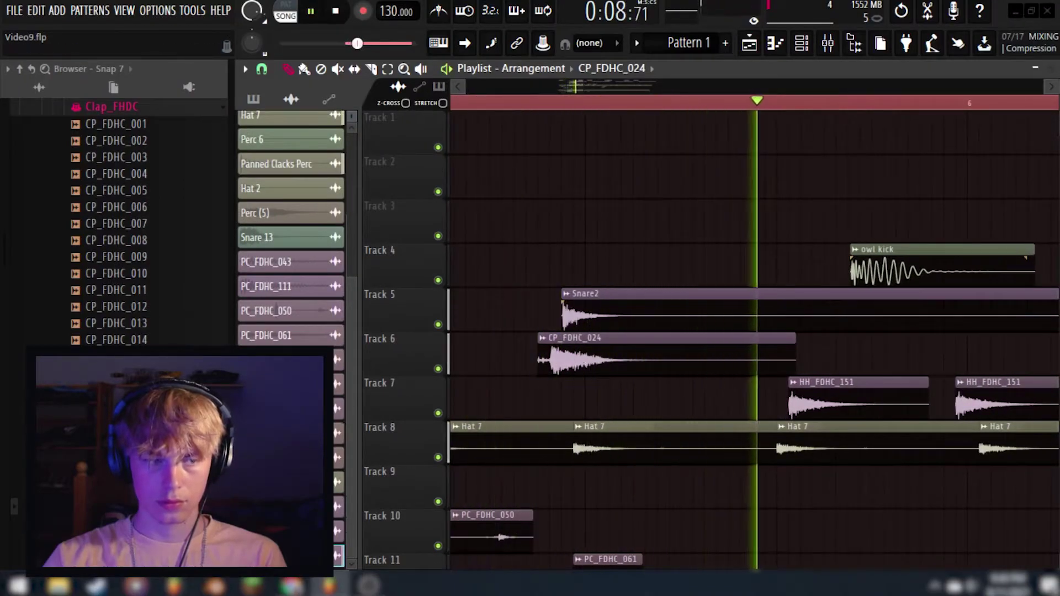
Copy the CP_FDHC_024 clap on Track 6 to the bar 7 snare, and replace the CP_FDHC_002 clap with CP_FDHC_005
{"action": "scroll", "coordinate": [492, 395], "scroll_direction": "down", "scroll_amount": 4}
{"action": "left_click_drag", "start_coordinate": [572, 348], "coordinate": [1057, 353]}
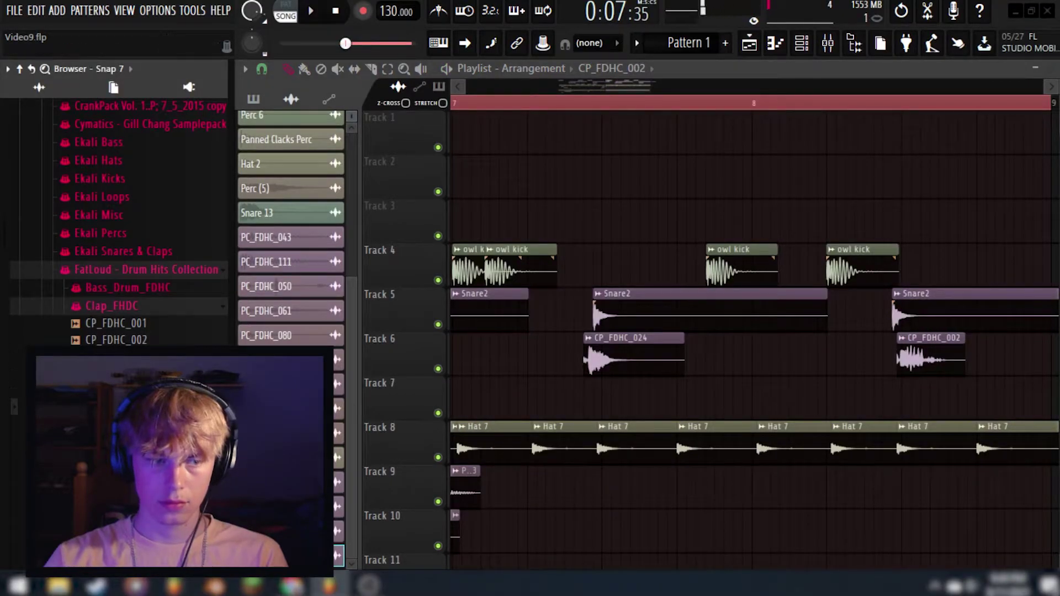
{"action": "left_click_drag", "start_coordinate": [110, 390], "coordinate": [567, 354]}
{"action": "key", "text": "space"}
{"action": "double_click", "coordinate": [567, 353]}
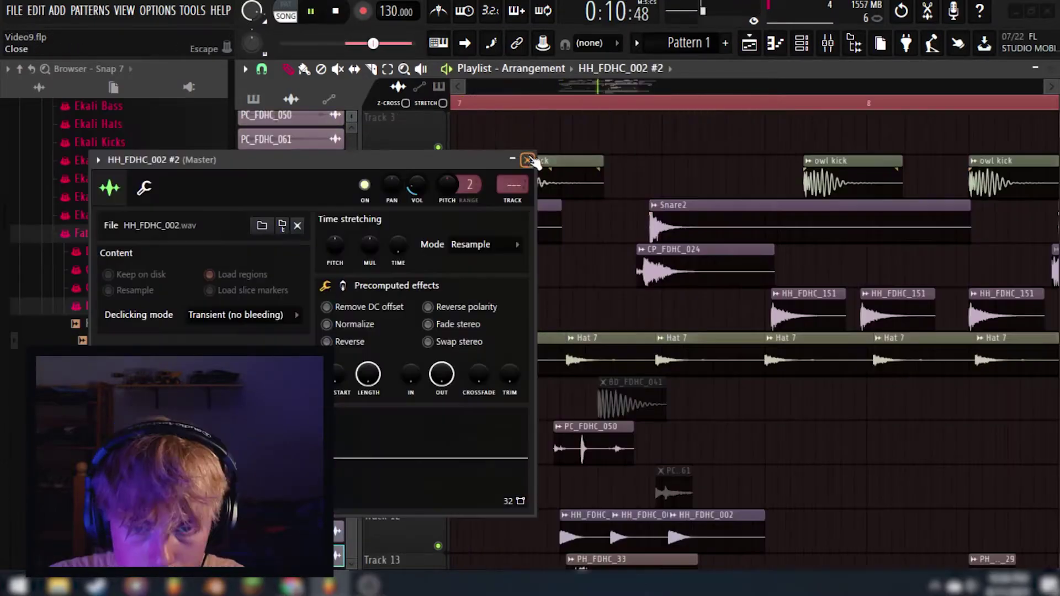
Add an HH_FDHC_002 #2 clip as the fourth hit of the hi-hat run on Track 12 in bar 7
{"action": "left_click", "coordinate": [527, 160]}
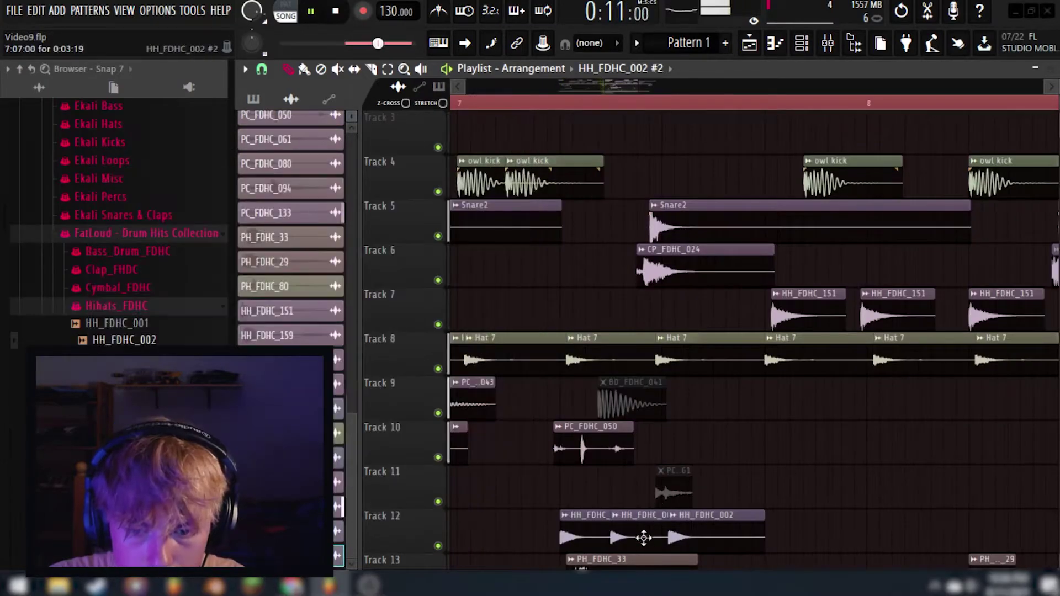
{"action": "left_click_drag", "start_coordinate": [740, 532], "coordinate": [744, 533]}
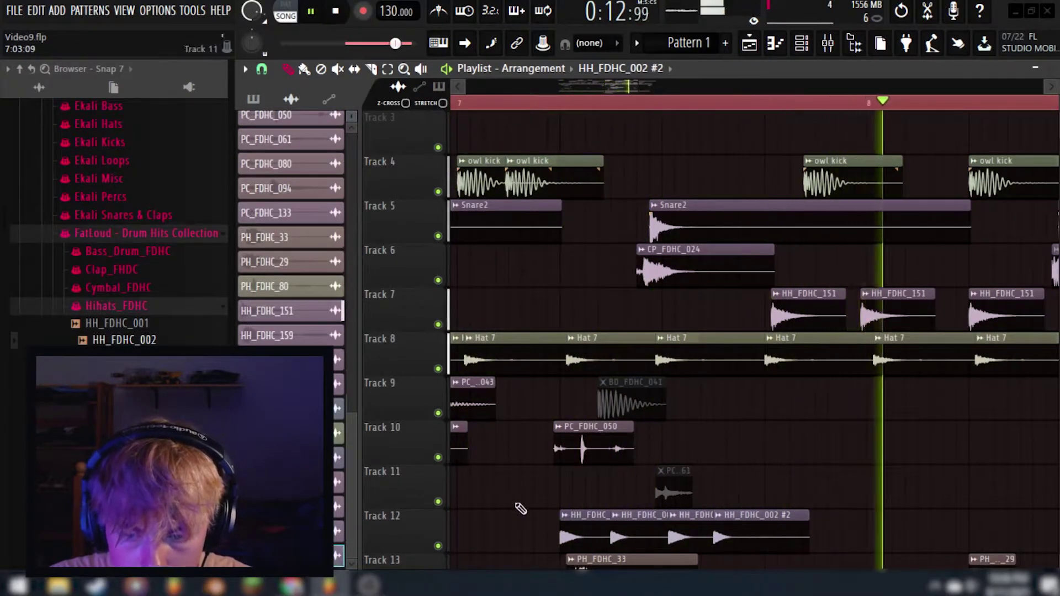
{"action": "scroll", "coordinate": [531, 519], "scroll_direction": "down", "scroll_amount": 3}
{"action": "scroll", "coordinate": [538, 524], "scroll_direction": "up", "scroll_amount": 2}
{"action": "scroll", "coordinate": [540, 523], "scroll_direction": "down", "scroll_amount": 3}
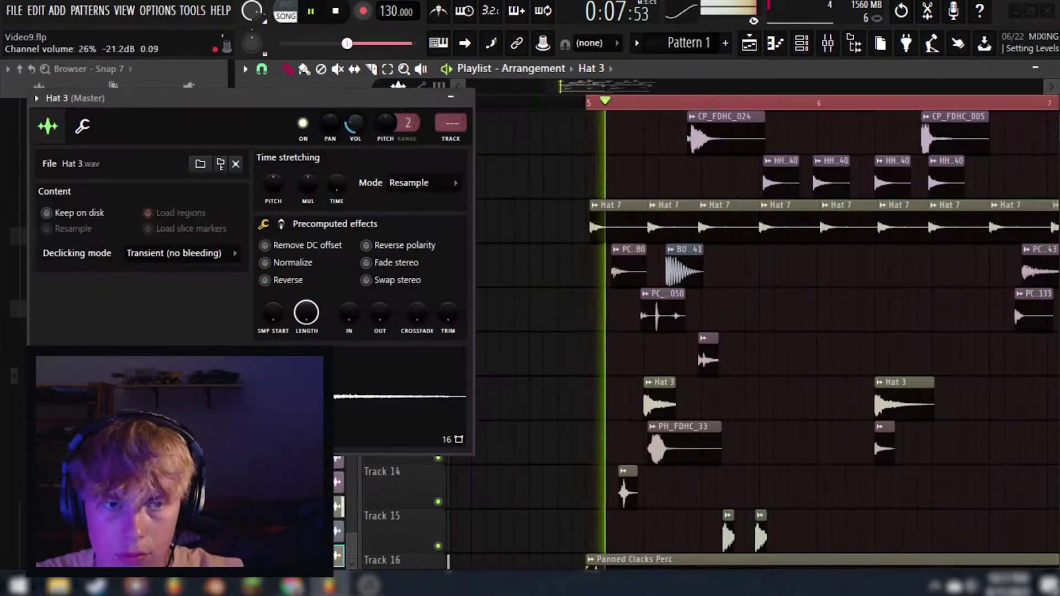
Close the Hat 3 and CY_FDHC_33 channel settings and check the added percussion tracks during playback
{"action": "left_click", "coordinate": [468, 98]}
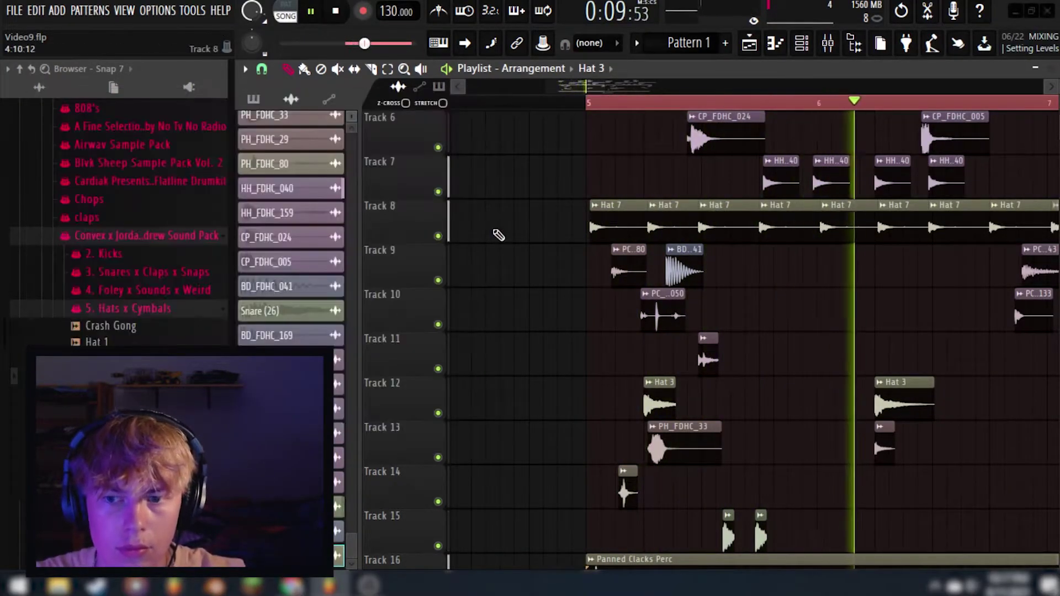
{"action": "scroll", "coordinate": [497, 225], "scroll_direction": "down", "scroll_amount": 3}
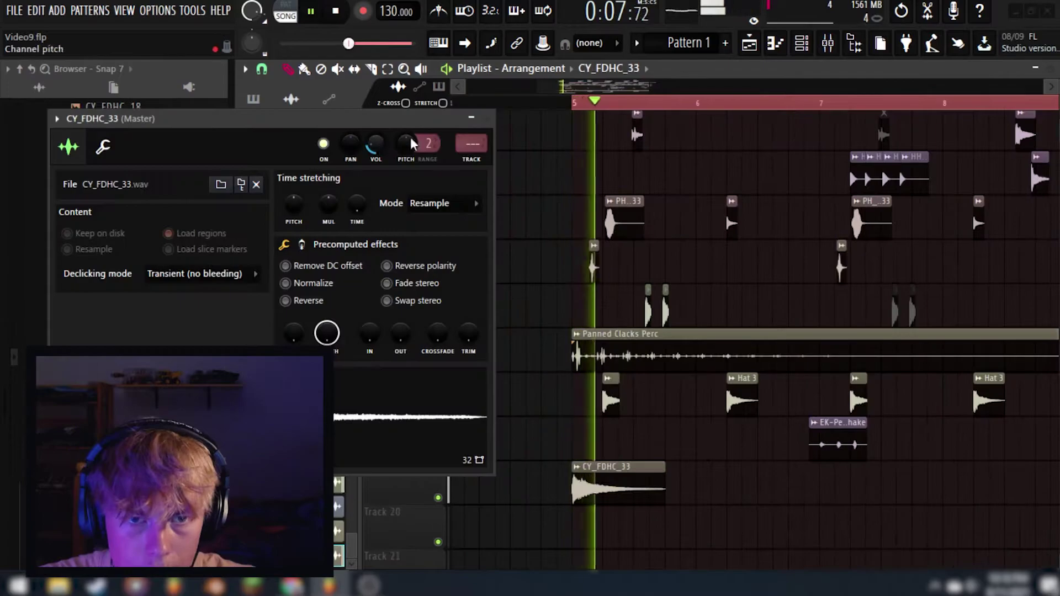
{"action": "left_click", "coordinate": [485, 120]}
{"action": "scroll", "coordinate": [562, 433], "scroll_direction": "down", "scroll_amount": 2}
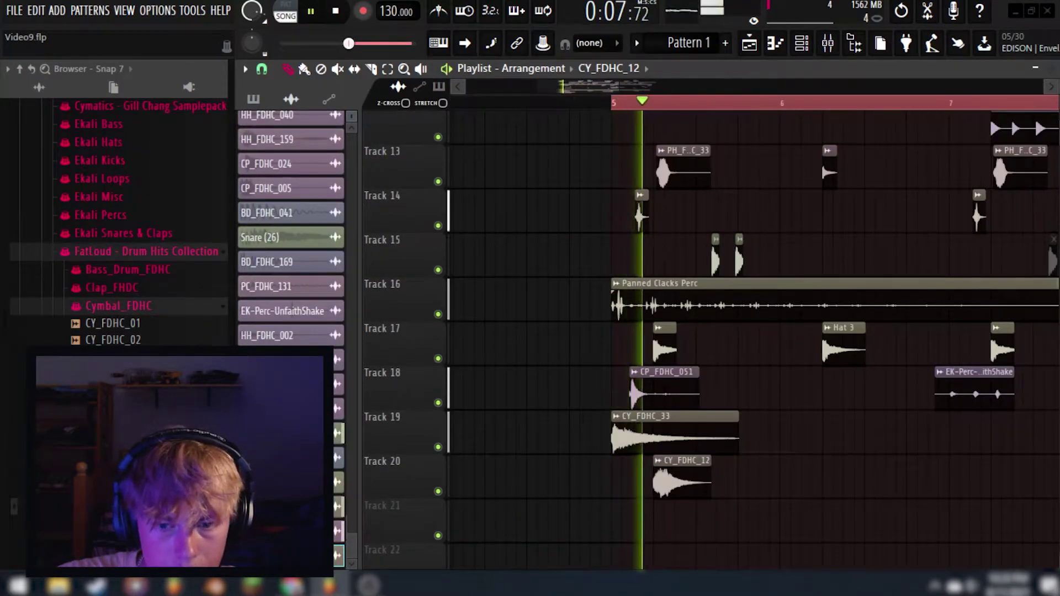
Place a copy of the CY_FDHC_12 cymbal clip on Track 20 in bar 7
{"action": "scroll", "coordinate": [638, 481], "scroll_direction": "down", "scroll_amount": 2}
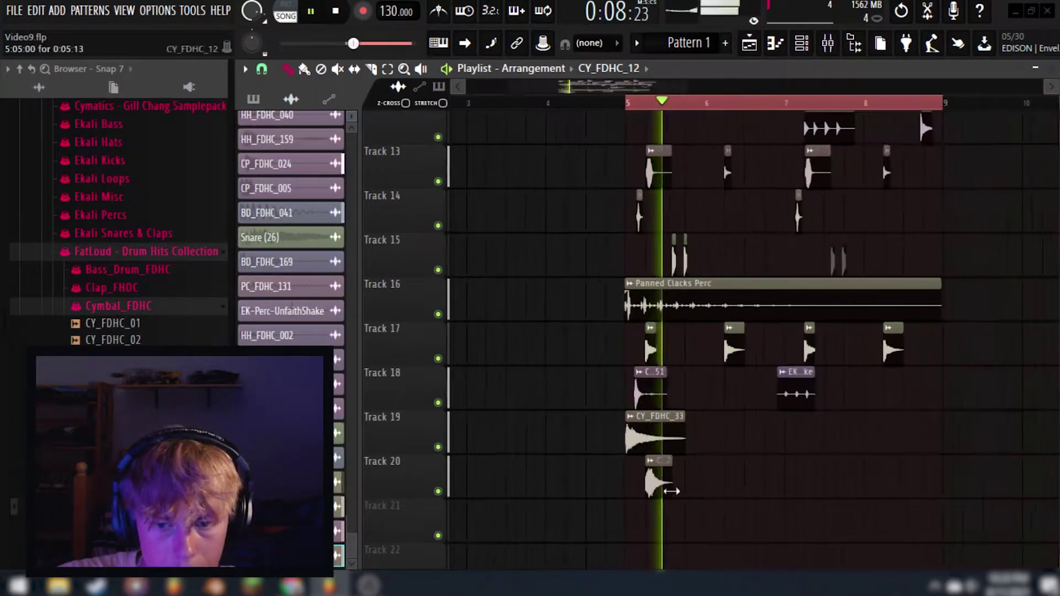
{"action": "left_click_drag", "start_coordinate": [871, 484], "coordinate": [811, 478]}
{"action": "scroll", "coordinate": [810, 478], "scroll_direction": "up", "scroll_amount": 2}
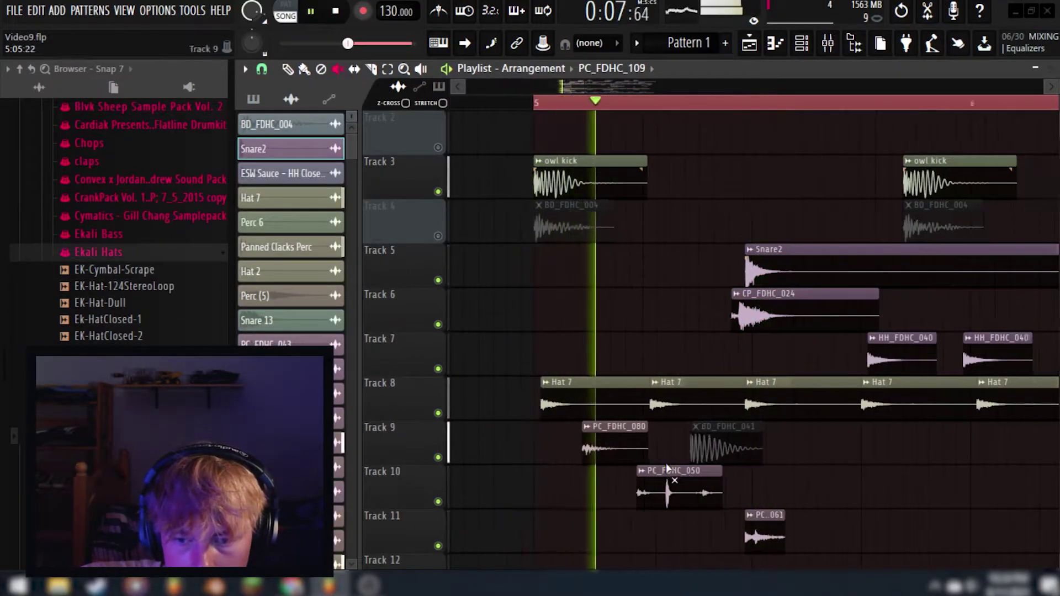
Adjust the CY_FDHC_07 cymbal channel's volume, close its settings, and play the pattern
{"action": "scroll", "coordinate": [666, 462], "scroll_direction": "down", "scroll_amount": 2}
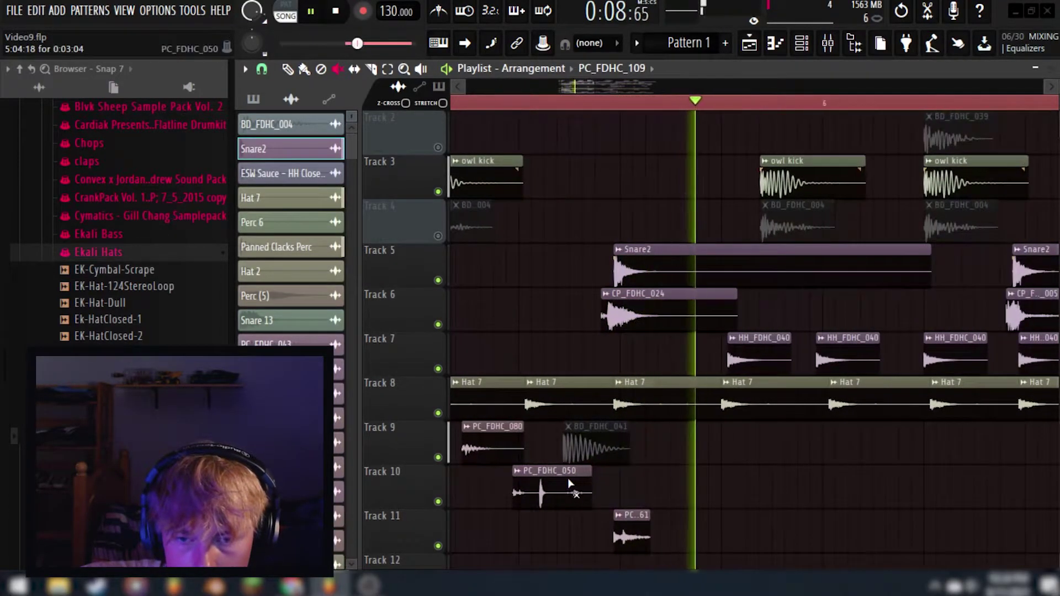
{"action": "scroll", "coordinate": [570, 483], "scroll_direction": "down", "scroll_amount": 3}
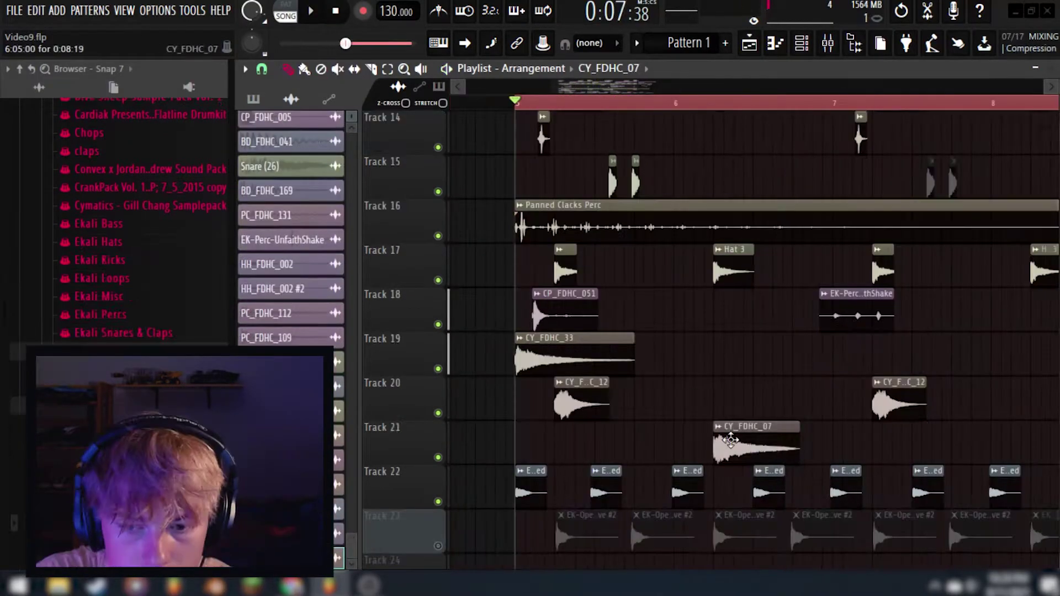
{"action": "left_click_drag", "start_coordinate": [479, 249], "coordinate": [479, 246]}
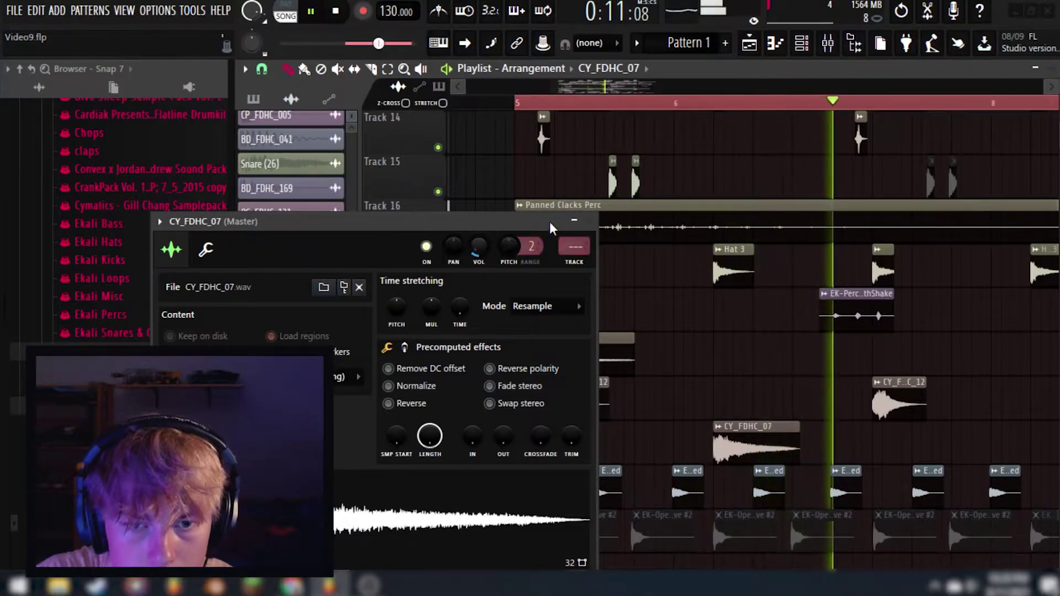
{"action": "left_click", "coordinate": [589, 223]}
{"action": "key", "text": "space"}
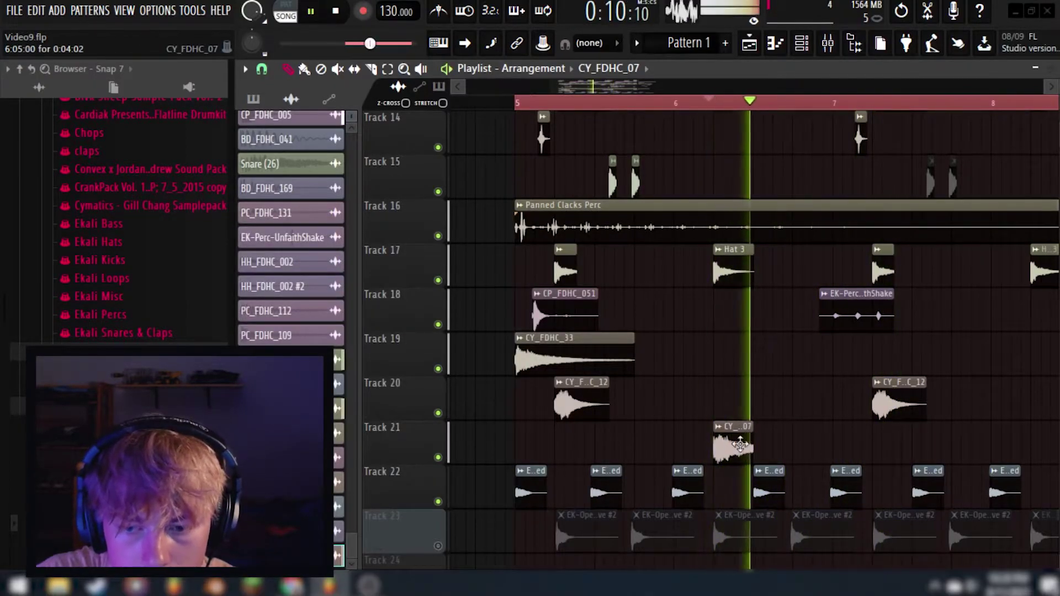
Copy the CY_FDHC_07 cymbal clip on Track 21 to 8:05:00
{"action": "left_click_drag", "start_coordinate": [733, 450], "coordinate": [1001, 462], "text": "shift"}
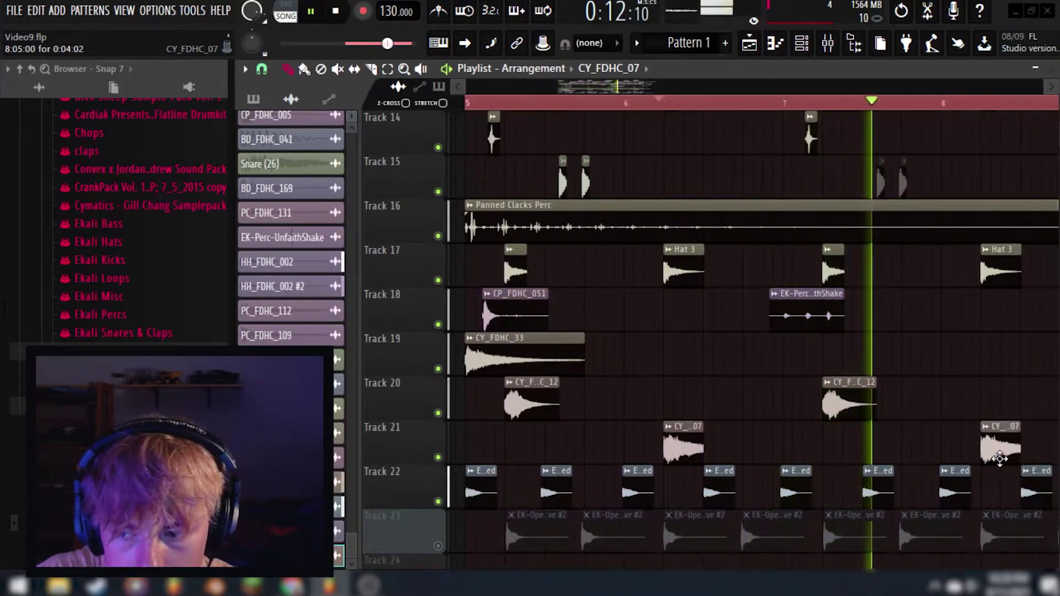
{"action": "scroll", "coordinate": [775, 440], "scroll_direction": "down", "scroll_amount": 3, "text": "ctrl"}
{"action": "scroll", "coordinate": [775, 440], "scroll_direction": "down", "scroll_amount": 4}
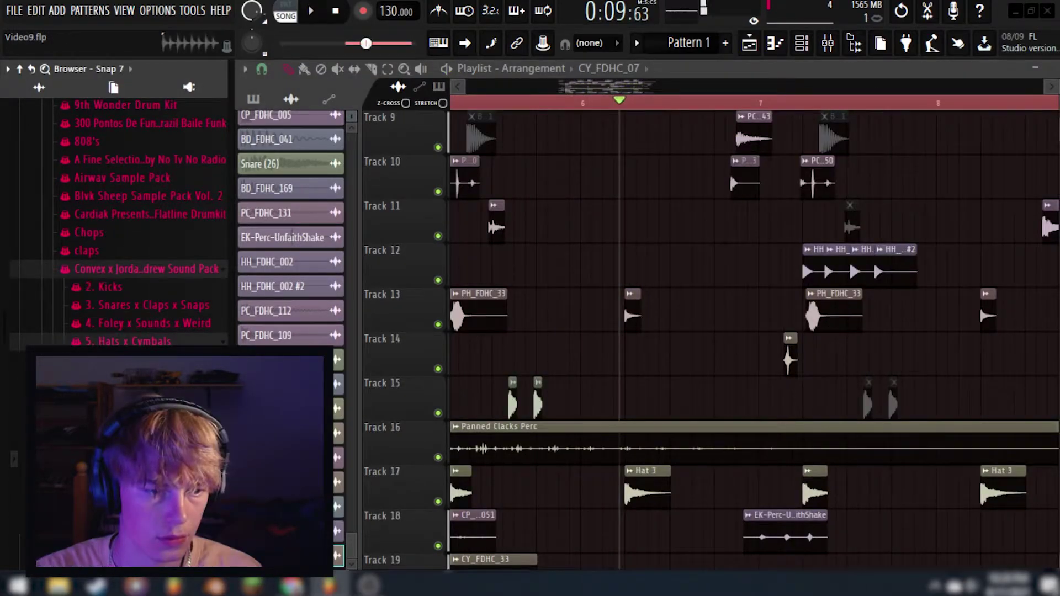
Add the Sexy Hats sample to Track 24 at 5:01:00 and move the clip about a bar later
{"action": "left_click_drag", "start_coordinate": [138, 386], "coordinate": [713, 365]}
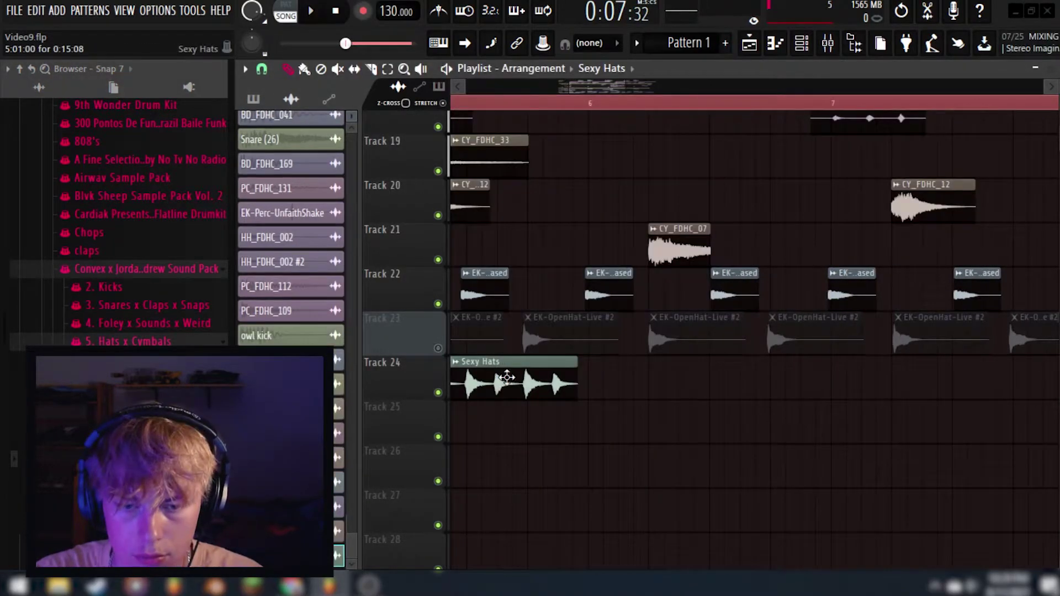
{"action": "left_click_drag", "start_coordinate": [506, 377], "coordinate": [787, 381]}
{"action": "left_click_drag", "start_coordinate": [690, 375], "coordinate": [701, 376]}
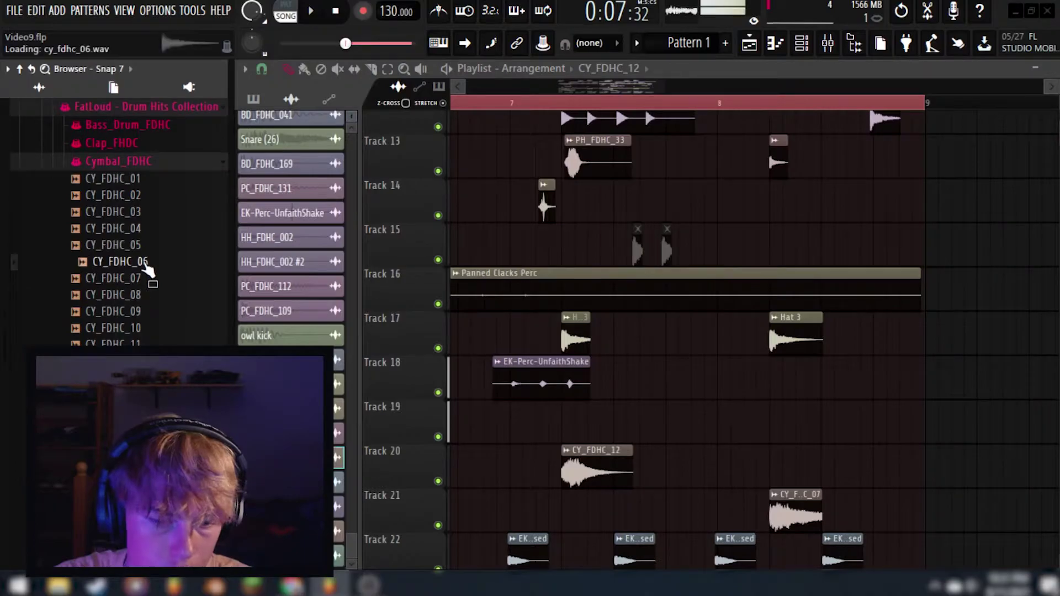
Replace the CY_FDHC_12 cymbals on Track 20 with CY_FDHC_06 and shorten both clips to 0:04:00
{"action": "left_click_drag", "start_coordinate": [145, 265], "coordinate": [657, 461]}
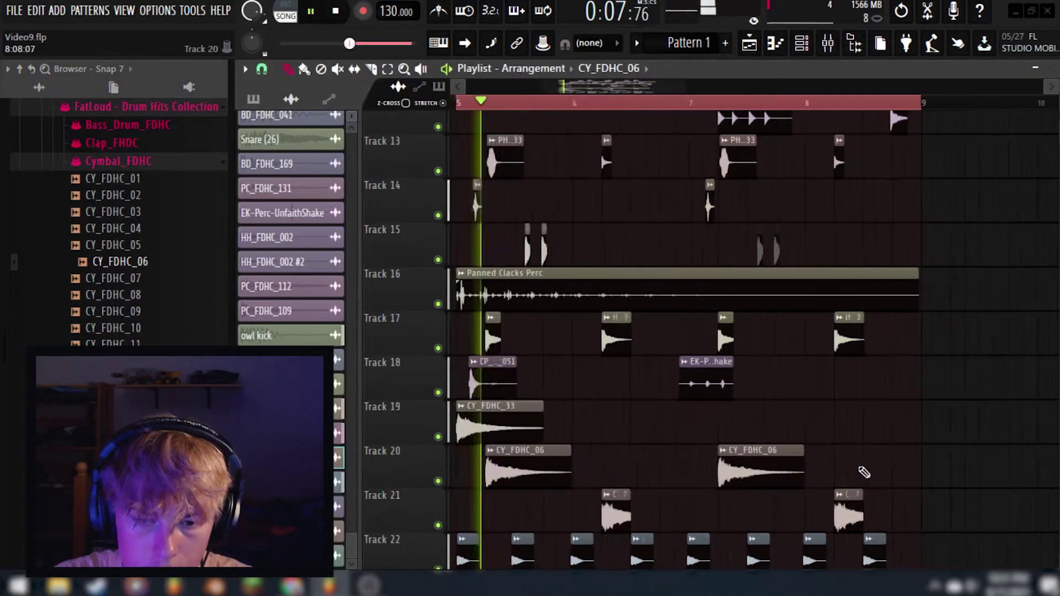
{"action": "scroll", "coordinate": [568, 472], "scroll_direction": "up", "scroll_amount": 3}
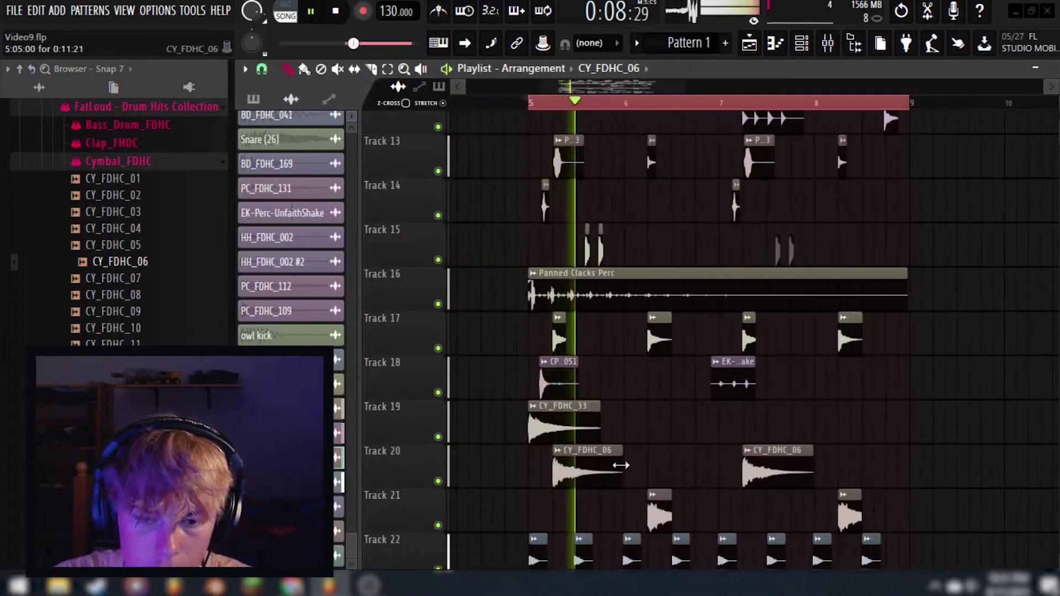
{"action": "double_click", "coordinate": [569, 471]}
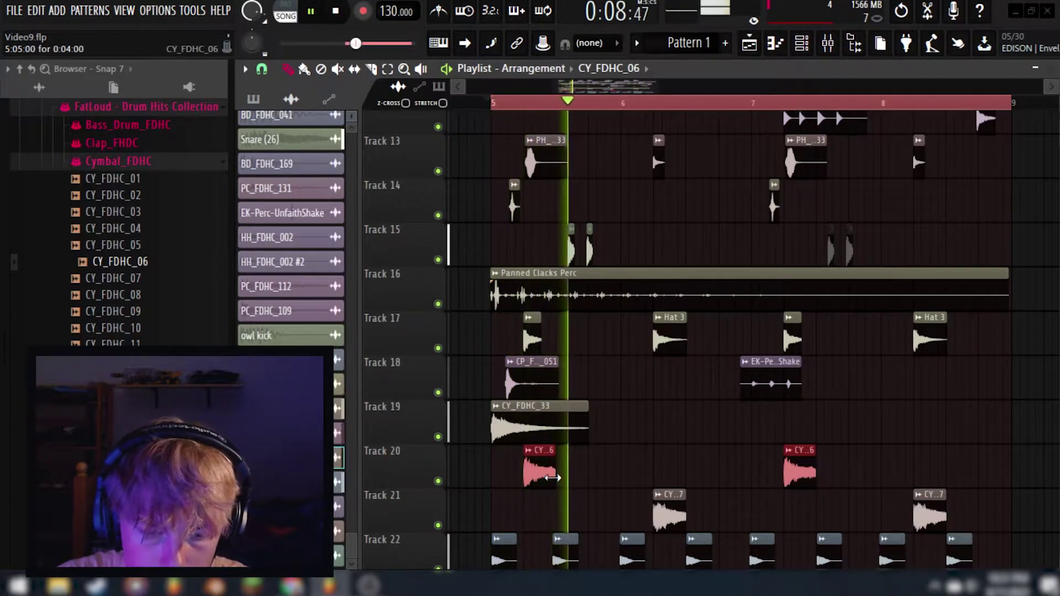
Place the CY_FDHC_19 cymbal on Track 25 at 5:05:00 and lower its channel volume to about 26%
{"action": "scroll", "coordinate": [514, 488], "scroll_direction": "down", "scroll_amount": 2}
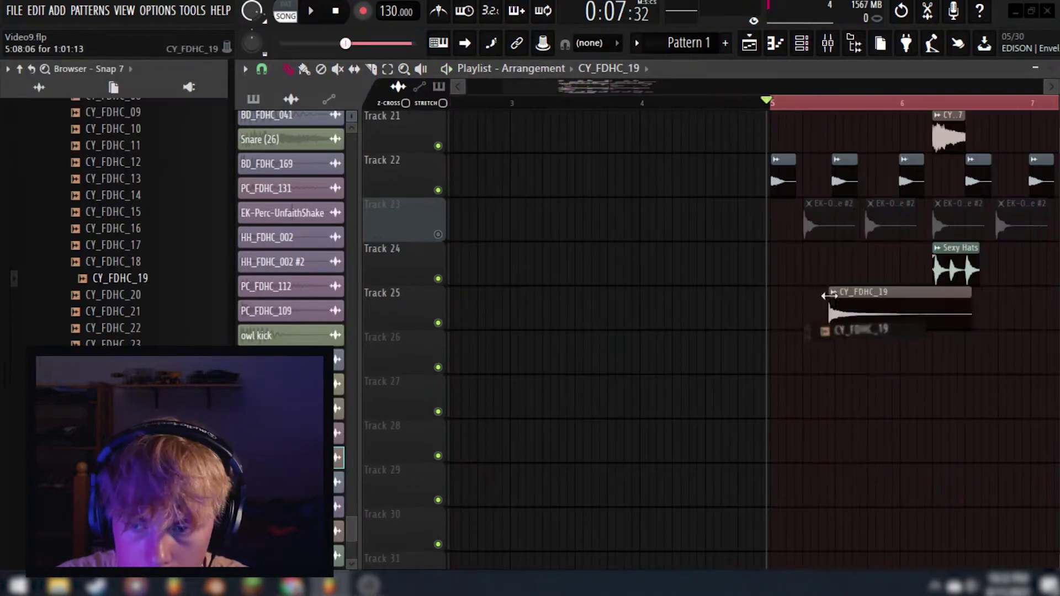
{"action": "scroll", "coordinate": [828, 307], "scroll_direction": "up", "scroll_amount": 3}
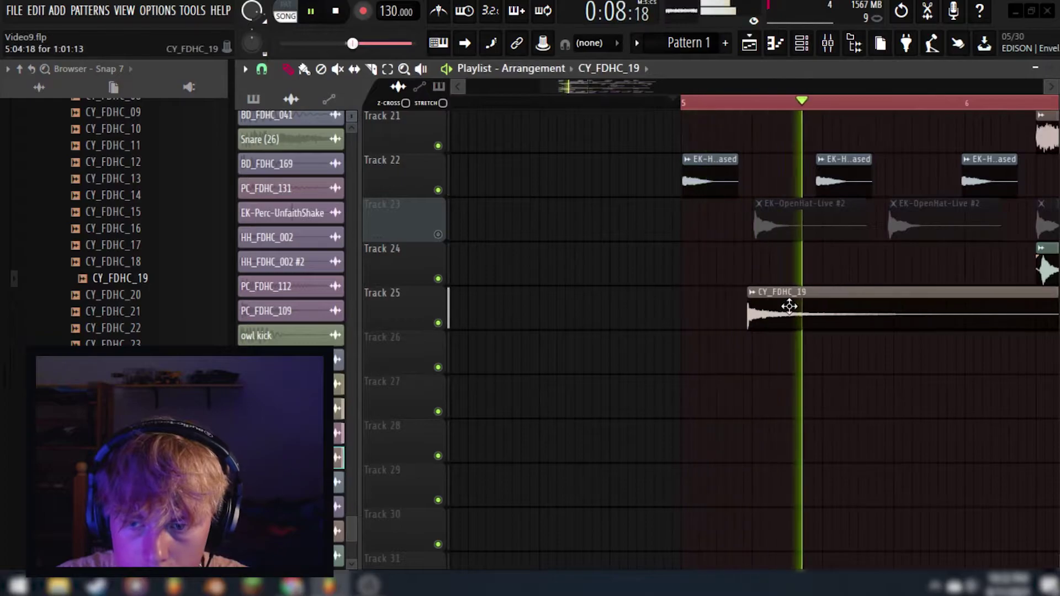
{"action": "double_click", "coordinate": [793, 306]}
{"action": "left_click_drag", "start_coordinate": [355, 123], "coordinate": [354, 145]}
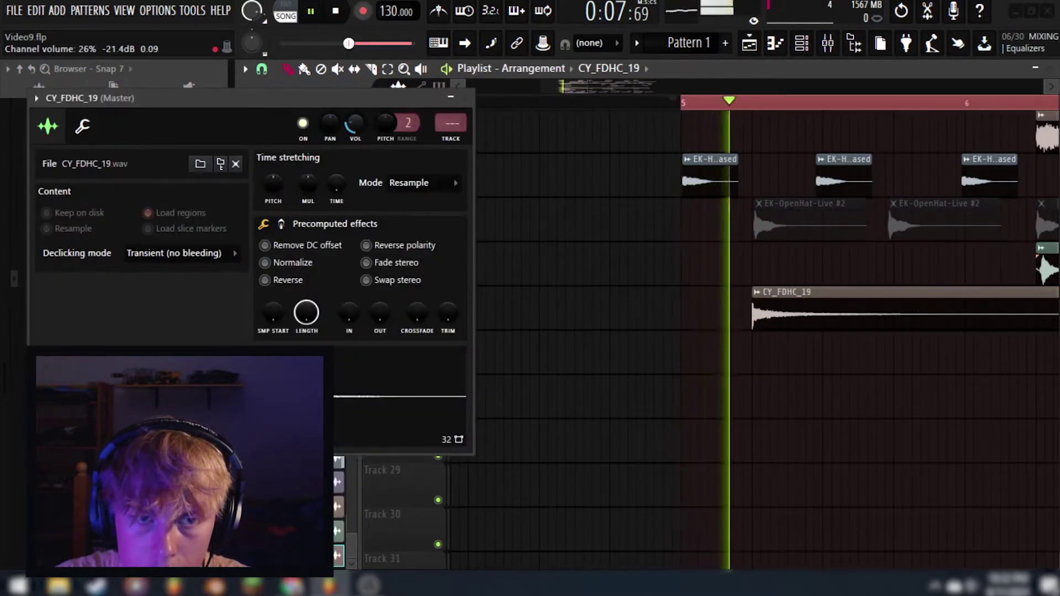
{"action": "left_click", "coordinate": [465, 98]}
Repeat the CY_FDHC_19 clip every half bar on Track 25 through bar 8
{"action": "scroll", "coordinate": [516, 287], "scroll_direction": "down", "scroll_amount": 4}
{"action": "scroll", "coordinate": [740, 362], "scroll_direction": "down", "scroll_amount": 2}
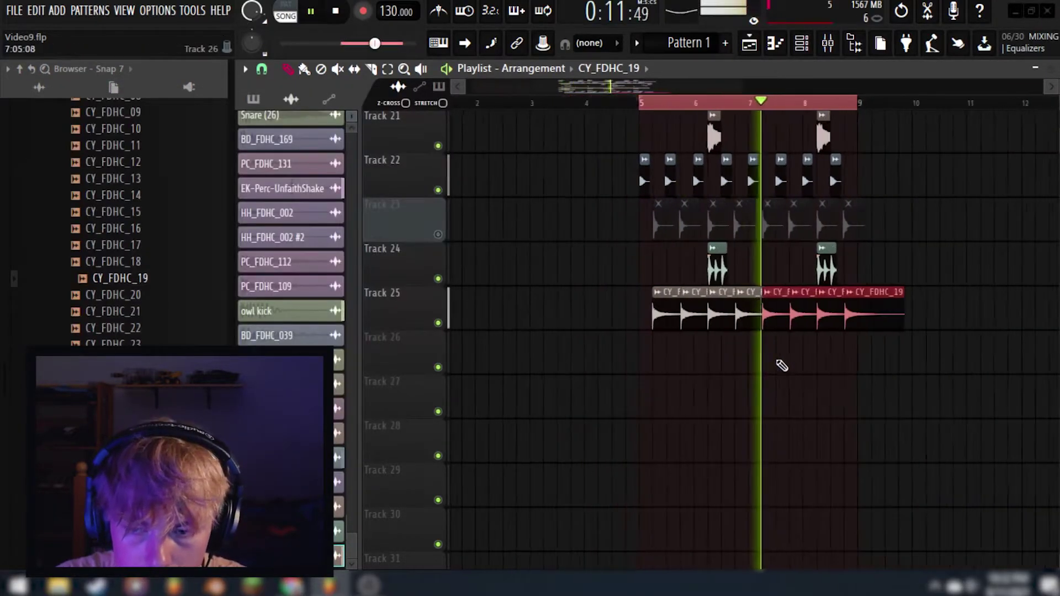
{"action": "scroll", "coordinate": [887, 385], "scroll_direction": "up", "scroll_amount": 2}
Move the PC_FDHC_109 clip on Track 12 earlier to 8:11:06 and play the end of bar 8
{"action": "scroll", "coordinate": [887, 385], "scroll_direction": "up", "scroll_amount": 6}
{"action": "scroll", "coordinate": [861, 378], "scroll_direction": "up", "scroll_amount": 8}
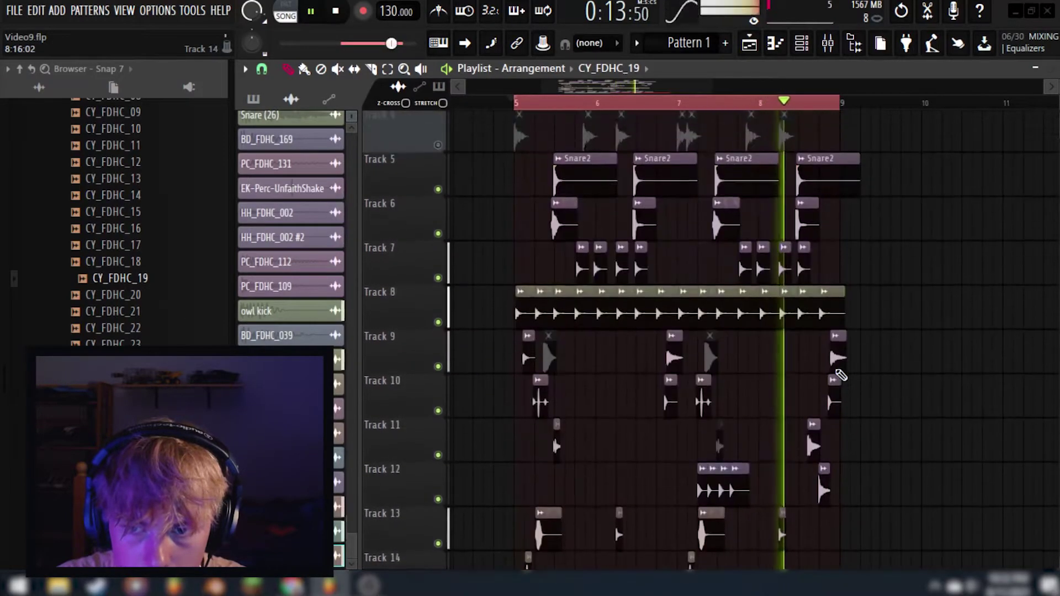
{"action": "scroll", "coordinate": [834, 364], "scroll_direction": "up", "scroll_amount": 2}
{"action": "left_click", "coordinate": [467, 104]}
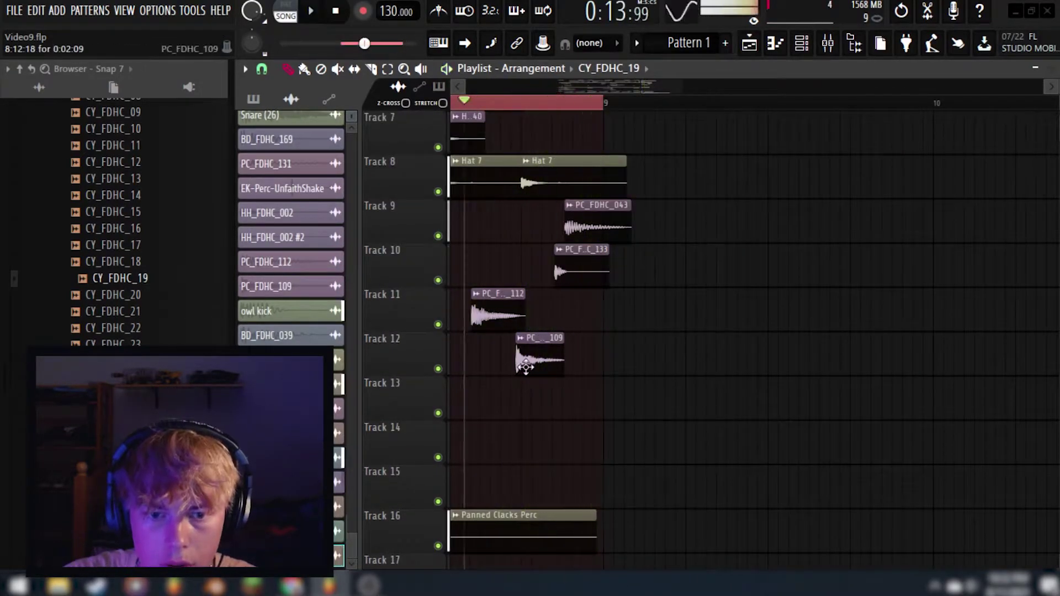
{"action": "left_click_drag", "start_coordinate": [542, 359], "coordinate": [499, 349]}
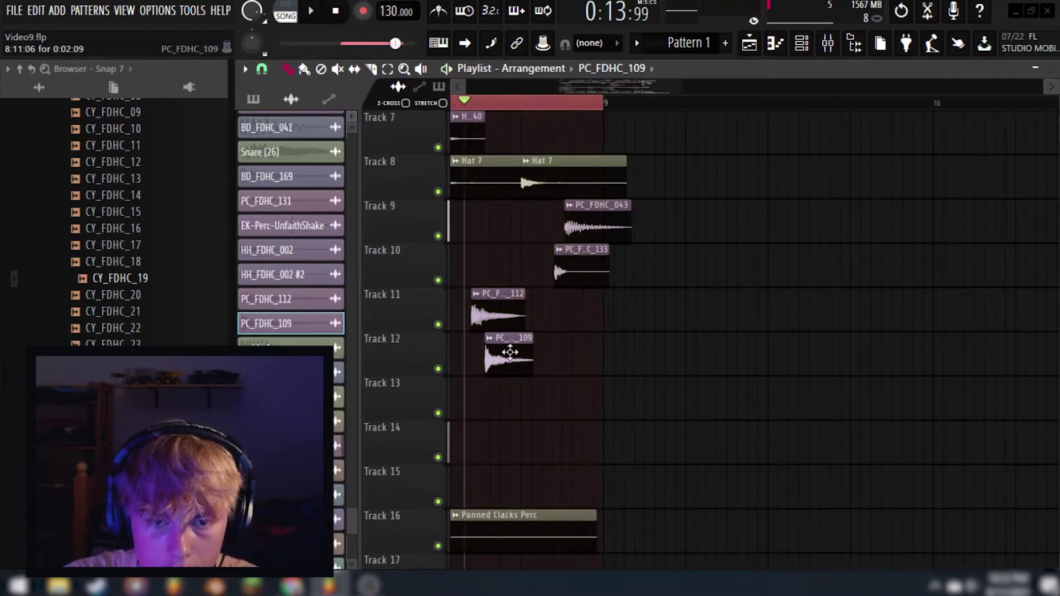
{"action": "scroll", "coordinate": [657, 400], "scroll_direction": "down", "scroll_amount": 3}
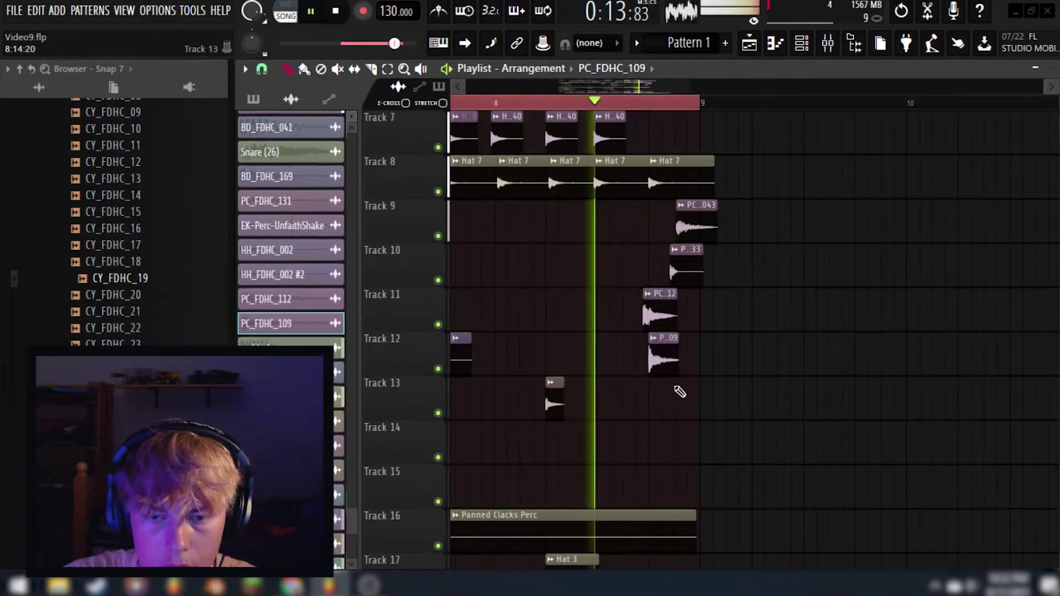
Play the looped pattern across all layers and open the CY_FDHC_19 channel's settings from Track 25
{"action": "scroll", "coordinate": [697, 417], "scroll_direction": "down", "scroll_amount": 4}
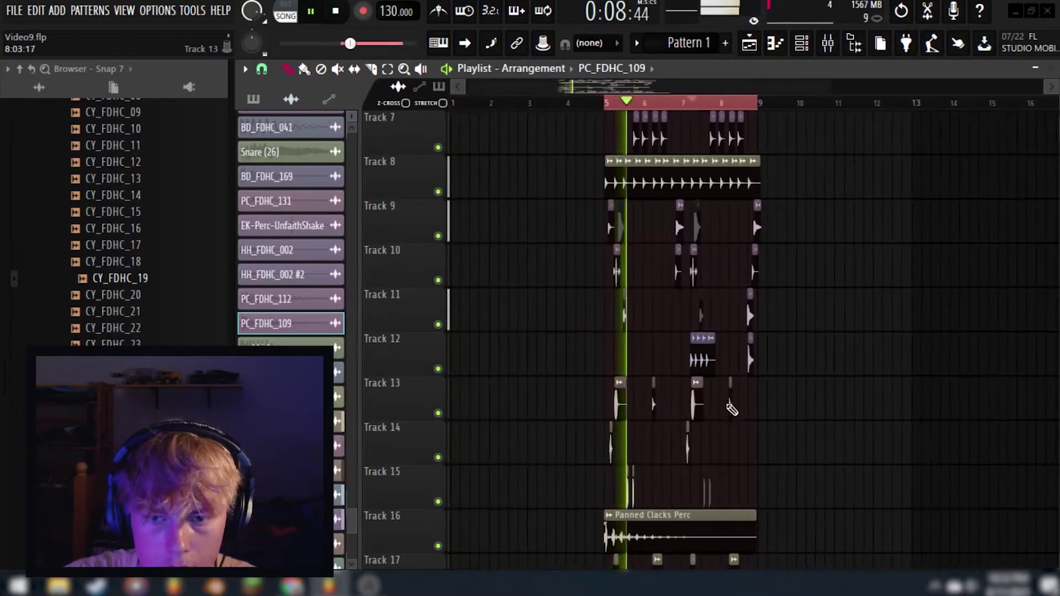
{"action": "scroll", "coordinate": [733, 409], "scroll_direction": "up", "scroll_amount": 6}
{"action": "scroll", "coordinate": [623, 427], "scroll_direction": "down", "scroll_amount": 3}
{"action": "scroll", "coordinate": [621, 431], "scroll_direction": "down", "scroll_amount": 5}
{"action": "scroll", "coordinate": [622, 444], "scroll_direction": "up", "scroll_amount": 3}
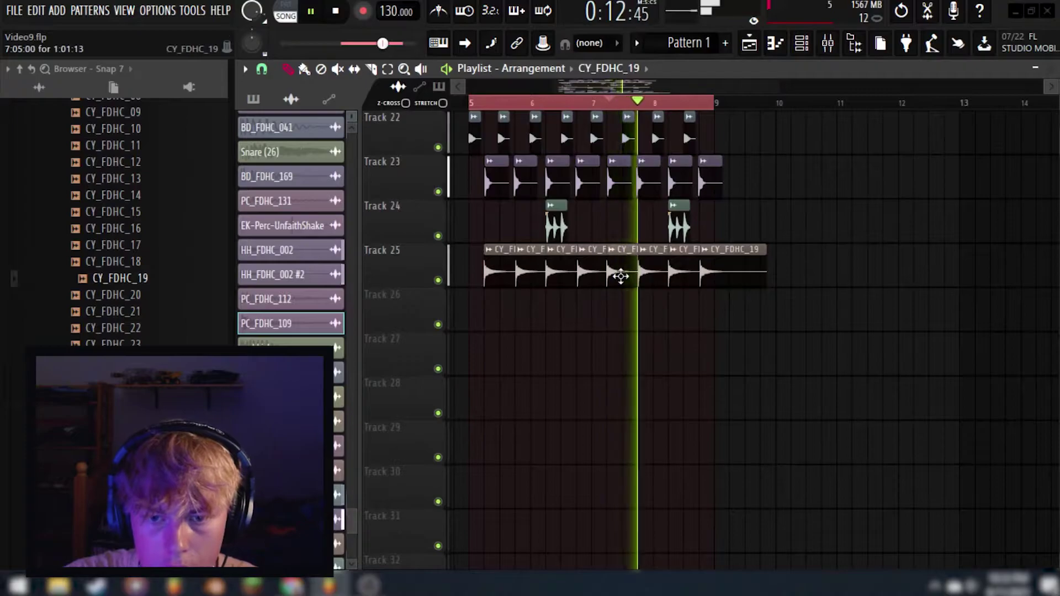
{"action": "double_click", "coordinate": [620, 276]}
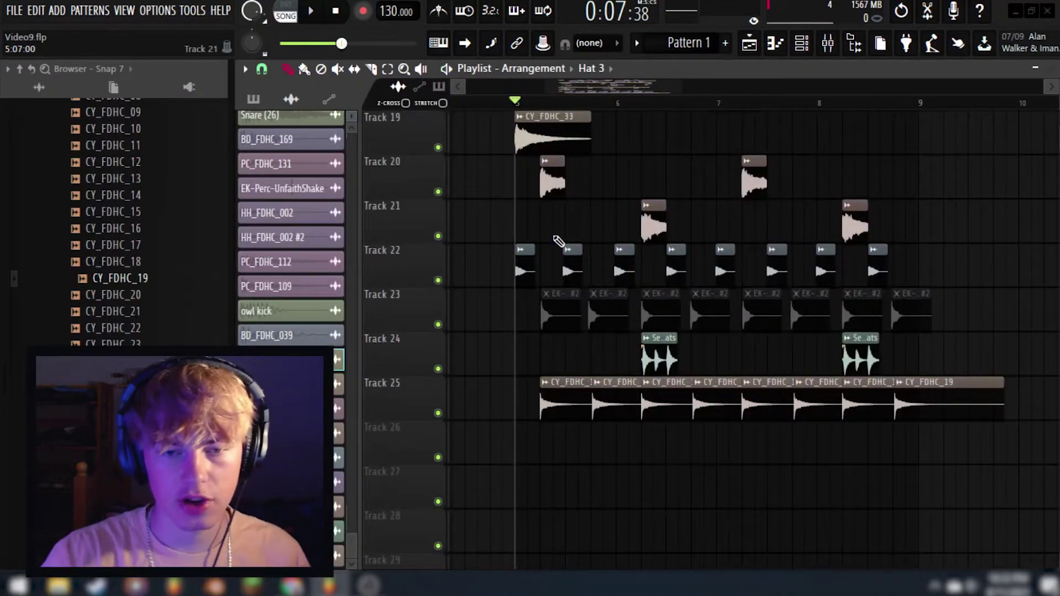
Examine how the percussion clips on Tracks 9 to 15 are spaced around bars 5 and 6
{"action": "scroll", "coordinate": [558, 241], "scroll_direction": "up", "scroll_amount": 8}
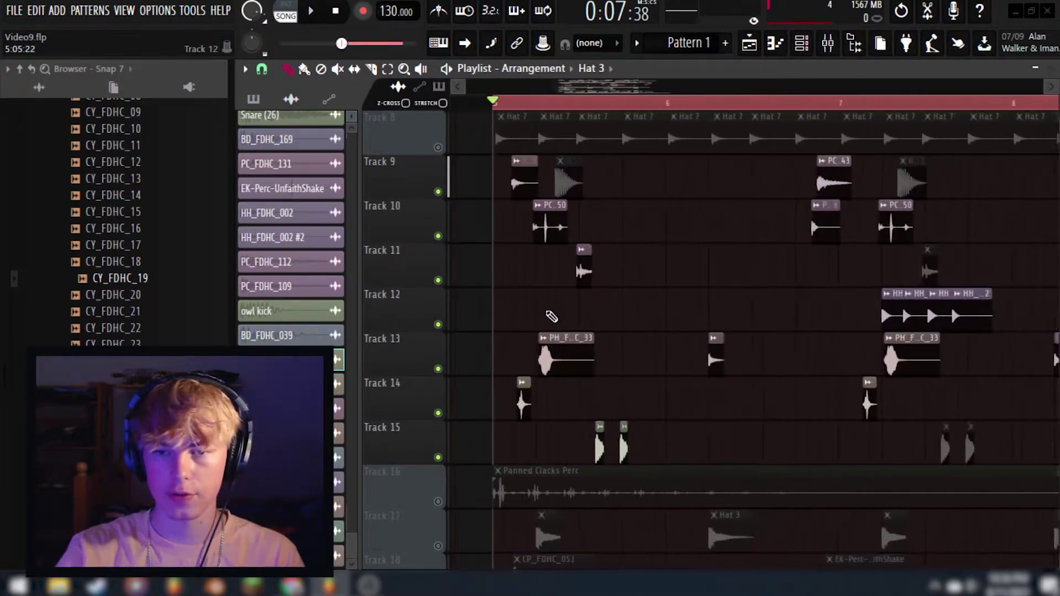
{"action": "scroll", "coordinate": [552, 298], "scroll_direction": "up", "scroll_amount": 5}
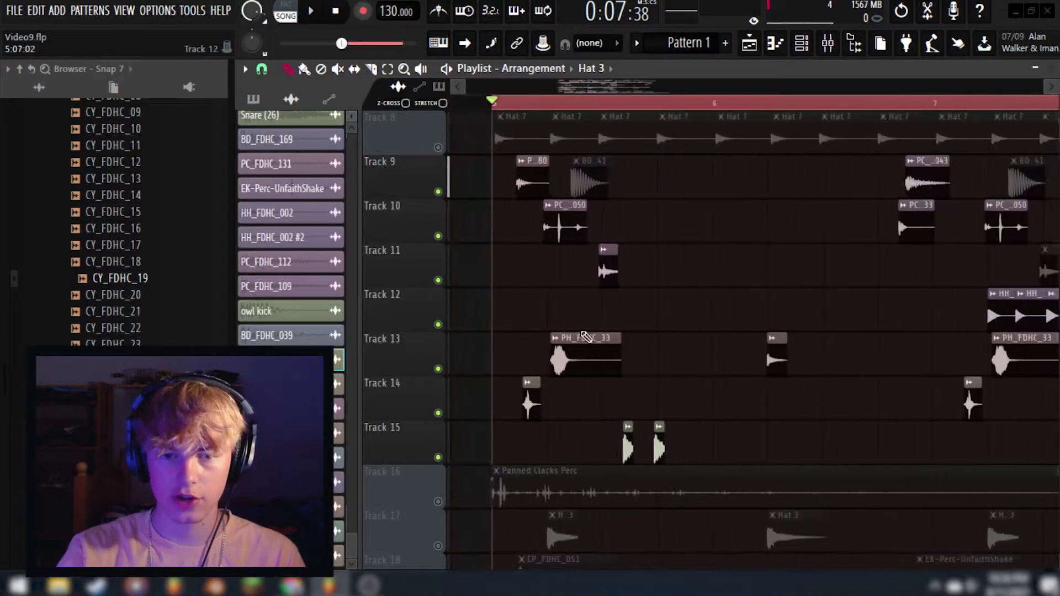
{"action": "scroll", "coordinate": [503, 296], "scroll_direction": "down", "scroll_amount": 3}
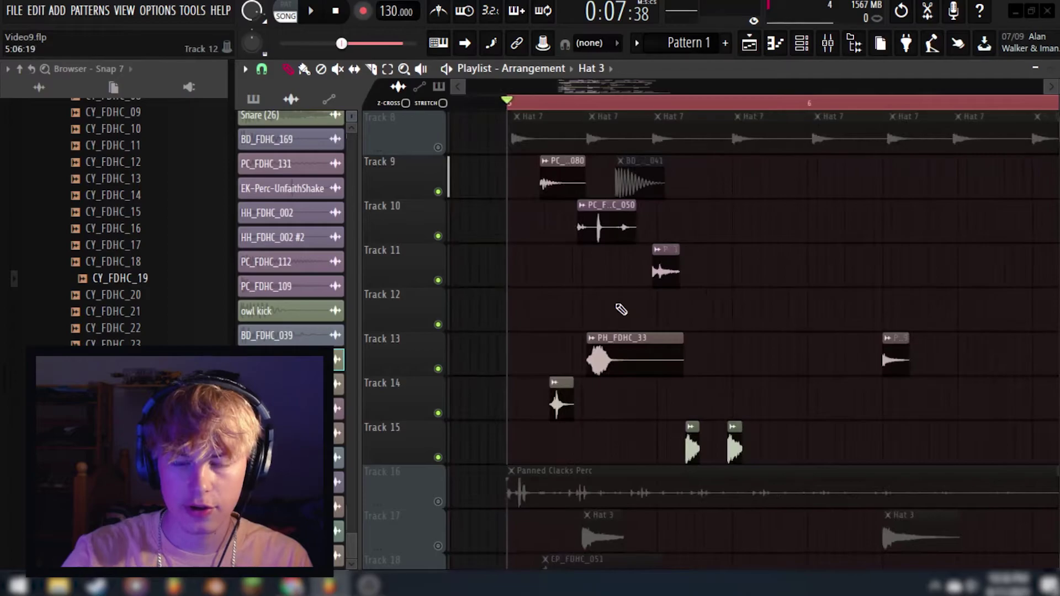
{"action": "left_click", "coordinate": [592, 354]}
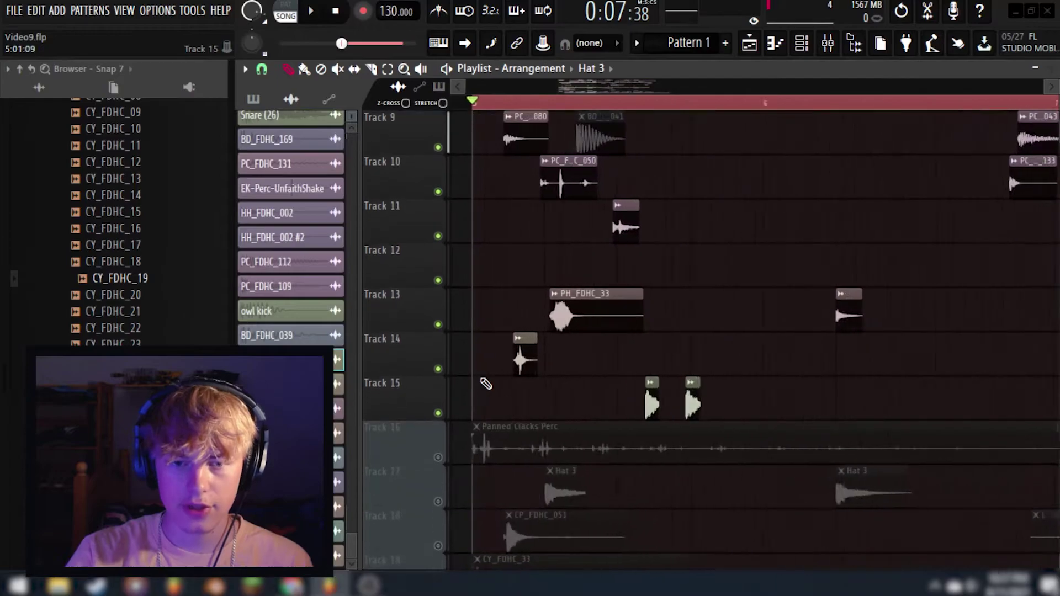
{"action": "left_click_drag", "start_coordinate": [486, 379], "coordinate": [832, 201]}
{"action": "left_click_drag", "start_coordinate": [806, 419], "coordinate": [497, 384]}
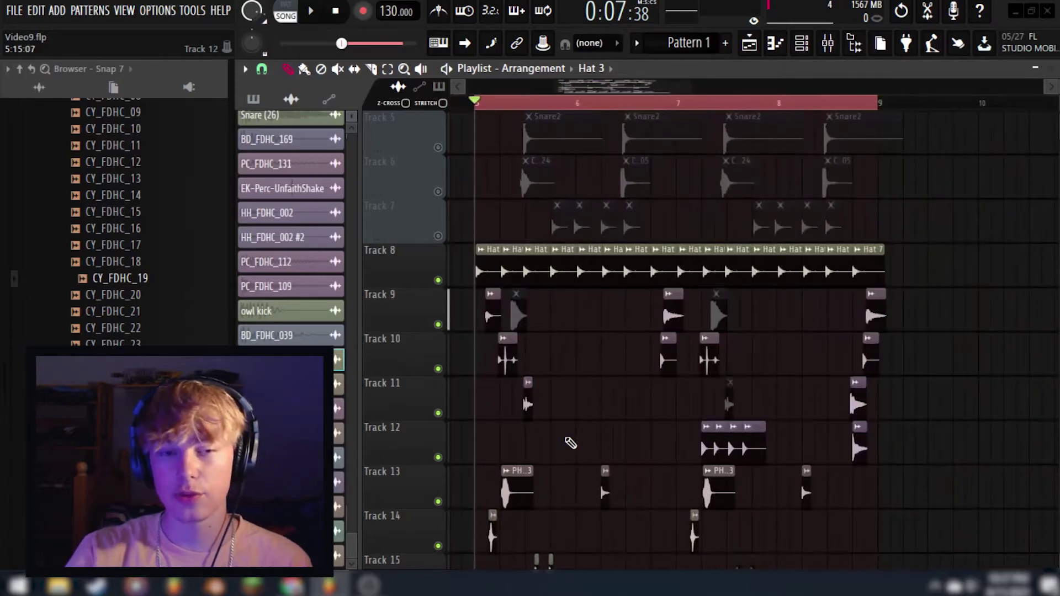
Unmute the kick, snare, clap and hat layers on Tracks 4 to 7
{"action": "scroll", "coordinate": [675, 414], "scroll_direction": "up", "scroll_amount": 5}
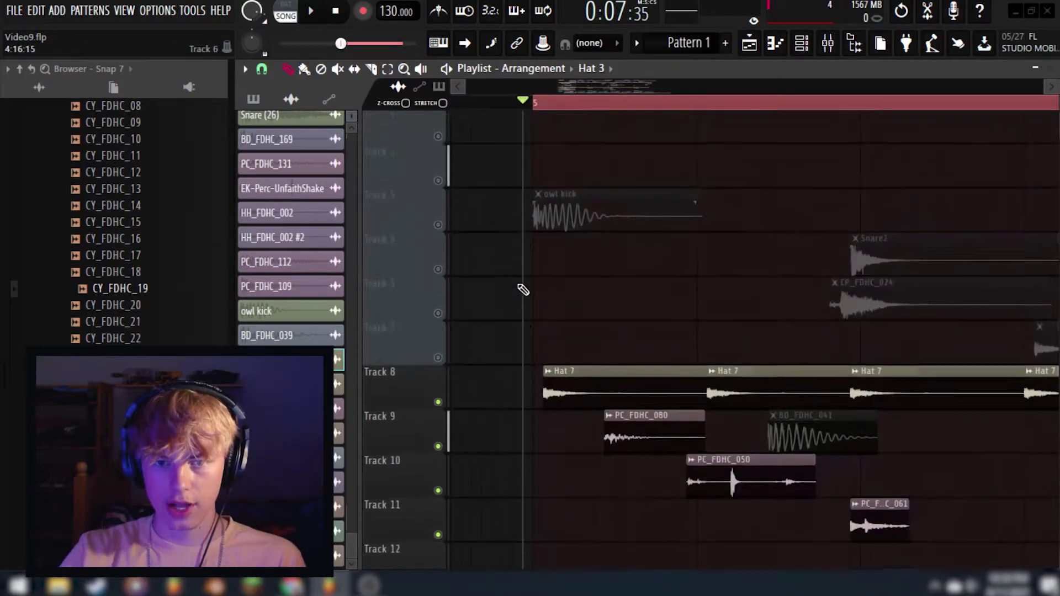
{"action": "scroll", "coordinate": [521, 288], "scroll_direction": "up", "scroll_amount": 2}
{"action": "left_click_drag", "start_coordinate": [442, 284], "coordinate": [443, 413]}
{"action": "scroll", "coordinate": [480, 385], "scroll_direction": "down", "scroll_amount": 3}
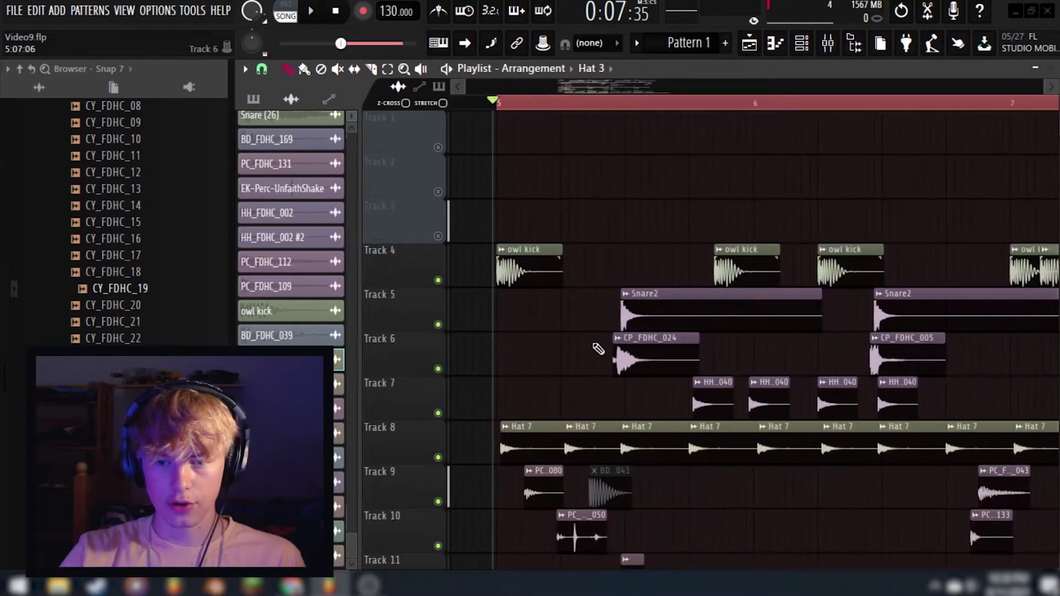
Play bars 5 to 8 to hear the drums together with the percussion on Tracks 4 to 15, and stop playback
{"action": "scroll", "coordinate": [527, 348], "scroll_direction": "down", "scroll_amount": 3}
{"action": "key", "text": "space"}
{"action": "scroll", "coordinate": [625, 374], "scroll_direction": "down", "scroll_amount": 2}
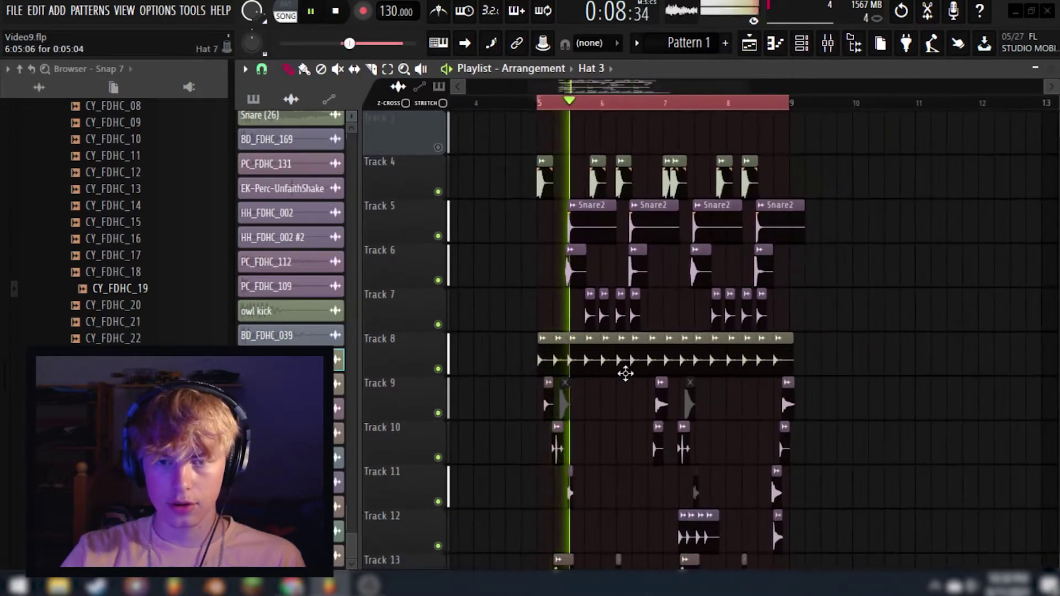
{"action": "scroll", "coordinate": [693, 396], "scroll_direction": "up", "scroll_amount": 2}
{"action": "scroll", "coordinate": [539, 364], "scroll_direction": "down", "scroll_amount": 2}
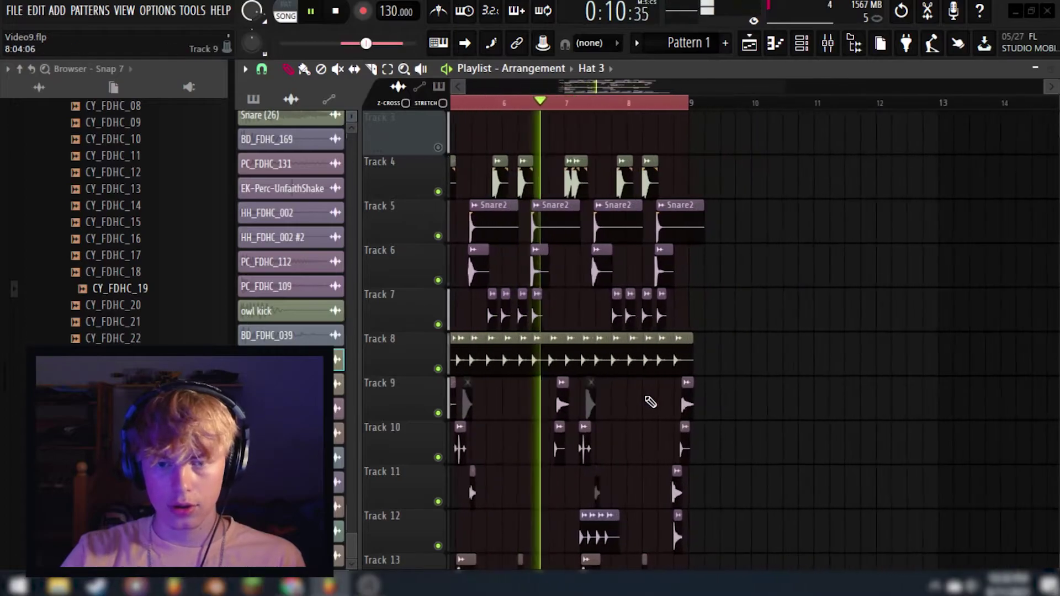
{"action": "scroll", "coordinate": [640, 386], "scroll_direction": "down", "scroll_amount": 5}
{"action": "scroll", "coordinate": [626, 368], "scroll_direction": "up", "scroll_amount": 3}
{"action": "scroll", "coordinate": [692, 382], "scroll_direction": "down", "scroll_amount": 3}
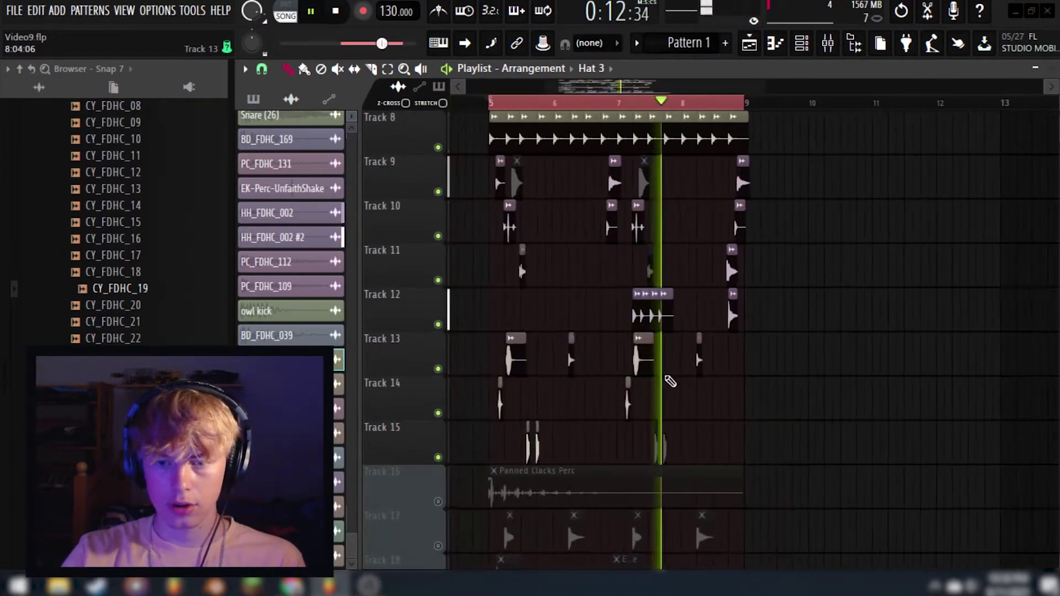
{"action": "scroll", "coordinate": [511, 391], "scroll_direction": "up", "scroll_amount": 2}
{"action": "key", "text": "space"}
Unmute the hat and cymbal layers on Tracks 22 to 25
{"action": "scroll", "coordinate": [442, 350], "scroll_direction": "up", "scroll_amount": 2}
{"action": "scroll", "coordinate": [442, 350], "scroll_direction": "down", "scroll_amount": 8}
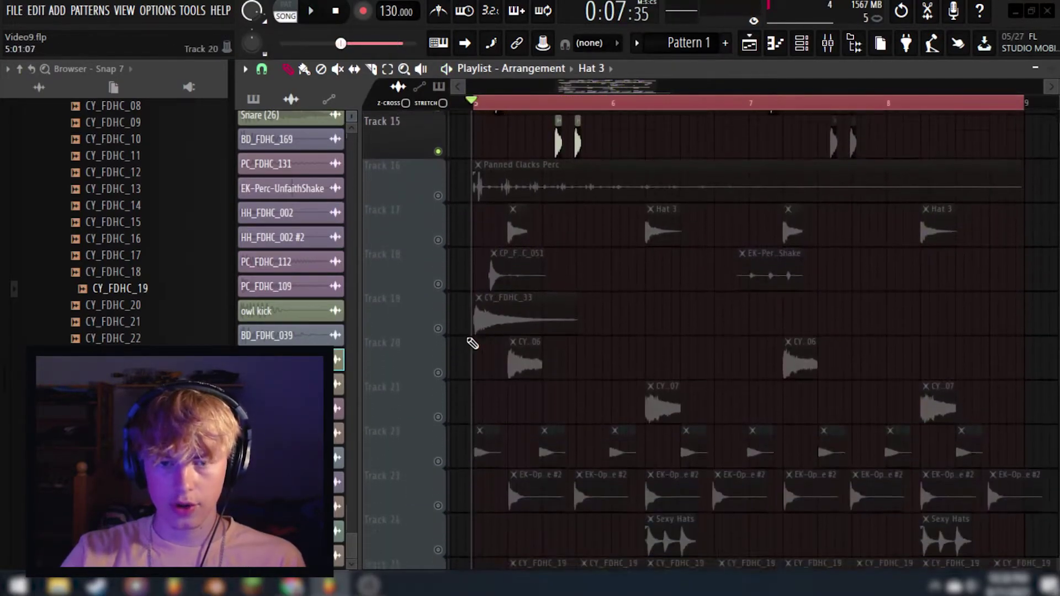
{"action": "left_click", "coordinate": [439, 280]}
{"action": "left_click", "coordinate": [438, 324]}
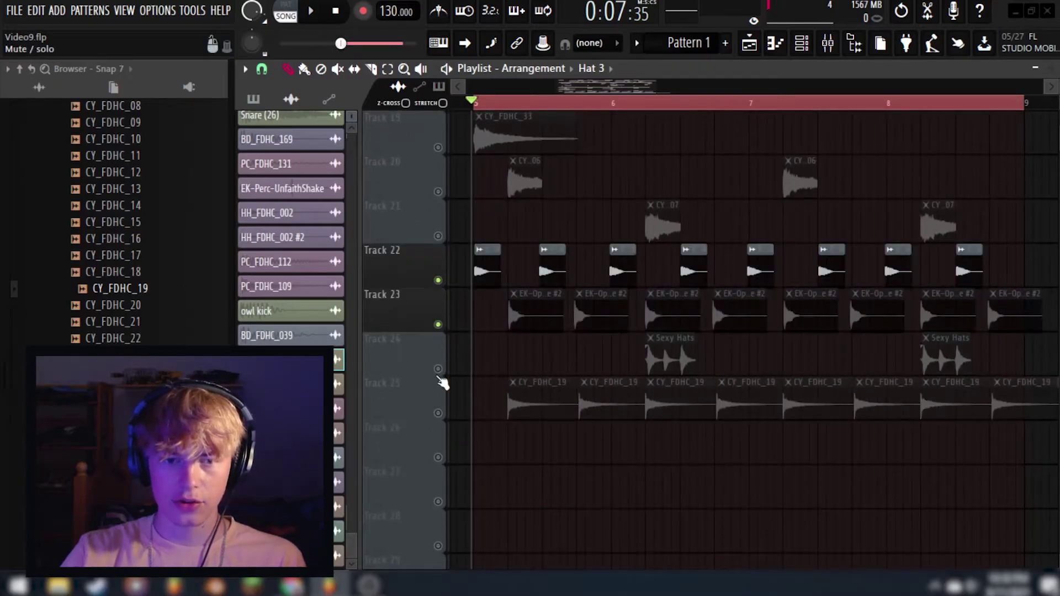
{"action": "left_click", "coordinate": [439, 368]}
{"action": "left_click", "coordinate": [439, 413]}
Toggle solo on Tracks 20 and 17 to turn all playlist tracks back on
{"action": "scroll", "coordinate": [442, 418], "scroll_direction": "up", "scroll_amount": 4}
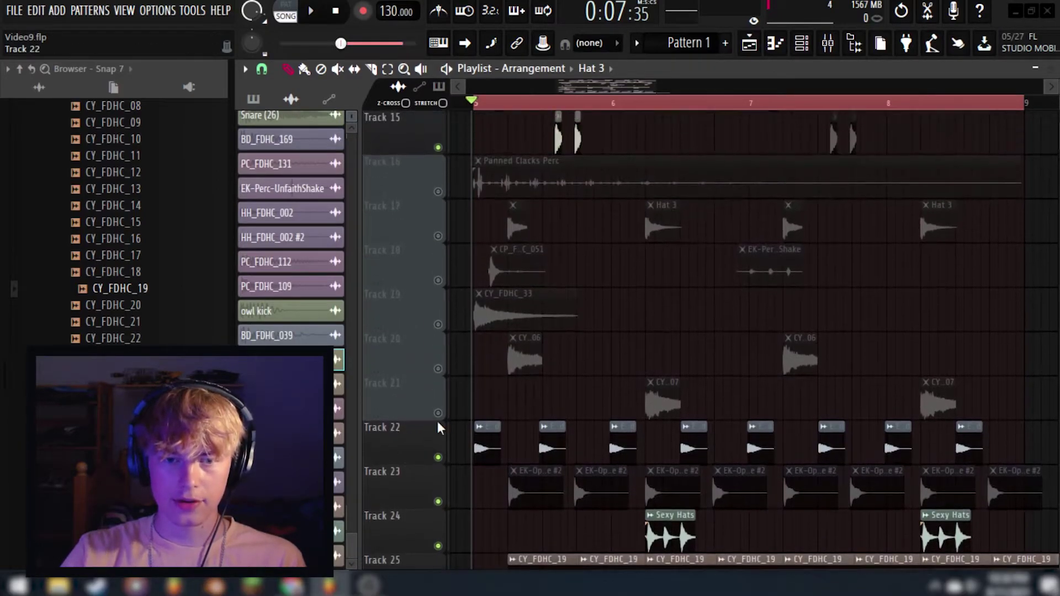
{"action": "left_click", "coordinate": [438, 413]}
{"action": "right_click", "coordinate": [438, 368]}
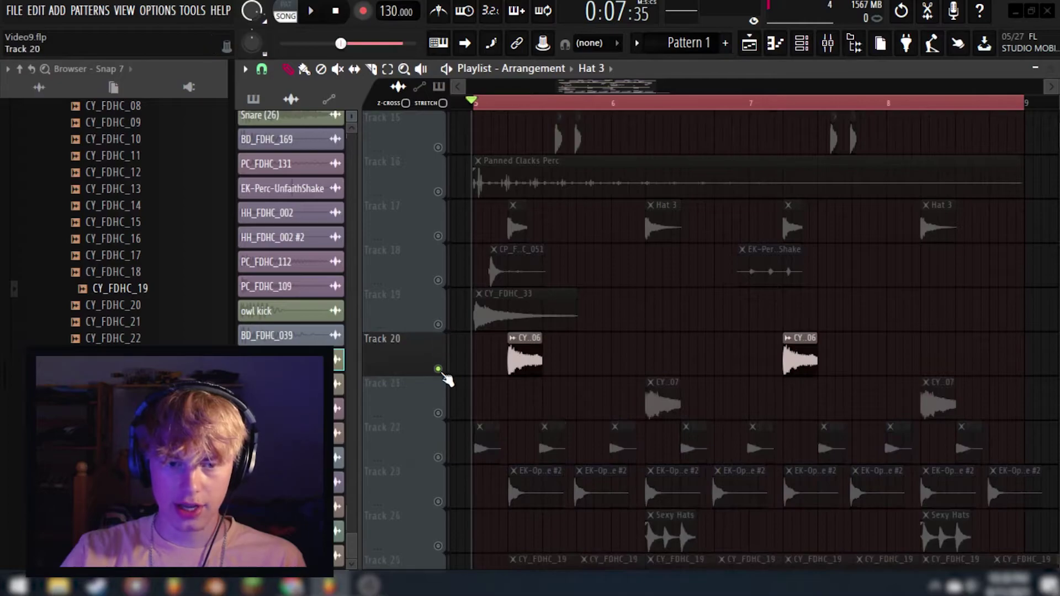
{"action": "scroll", "coordinate": [458, 341], "scroll_direction": "up", "scroll_amount": 3}
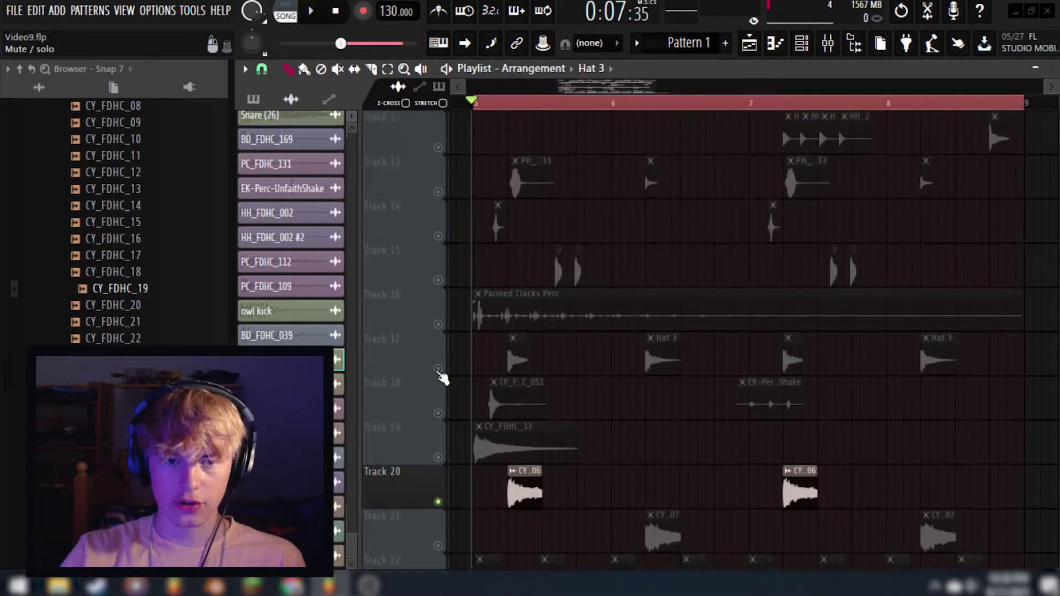
{"action": "right_click", "coordinate": [439, 369]}
{"action": "right_click", "coordinate": [438, 370]}
Mute the percussion layers on Tracks 13 to 16
{"action": "scroll", "coordinate": [449, 349], "scroll_direction": "up", "scroll_amount": 4}
{"action": "scroll", "coordinate": [459, 428], "scroll_direction": "down", "scroll_amount": 4}
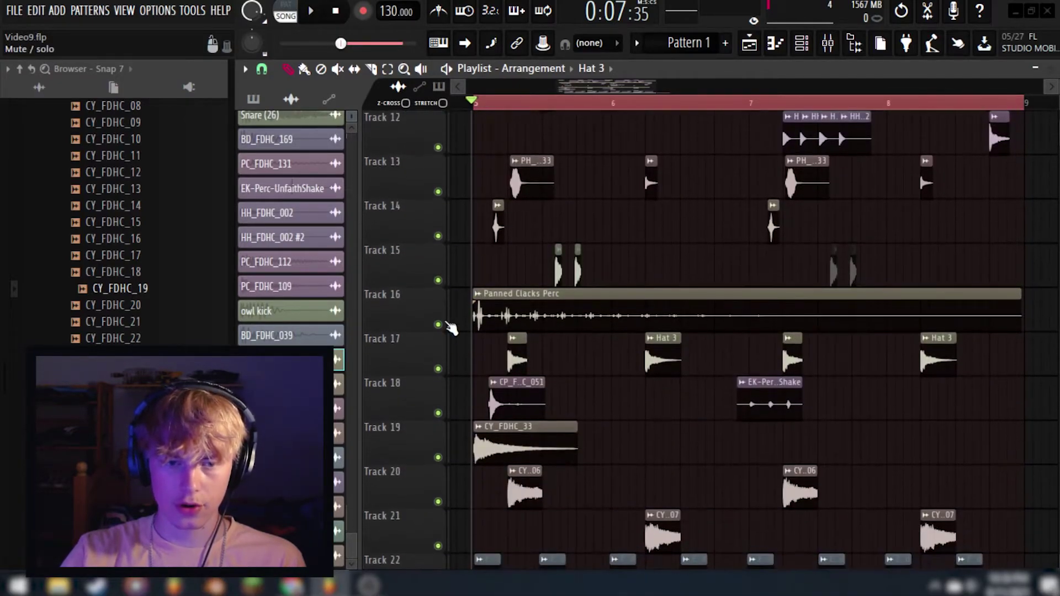
{"action": "left_click", "coordinate": [439, 324]}
{"action": "left_click_drag", "start_coordinate": [441, 240], "coordinate": [439, 192]}
Play bars 5 to 8 to hear the hat, clap and cymbal layers from Track 17 down, and stop playback
{"action": "key", "text": "space"}
{"action": "scroll", "coordinate": [518, 243], "scroll_direction": "down", "scroll_amount": 1}
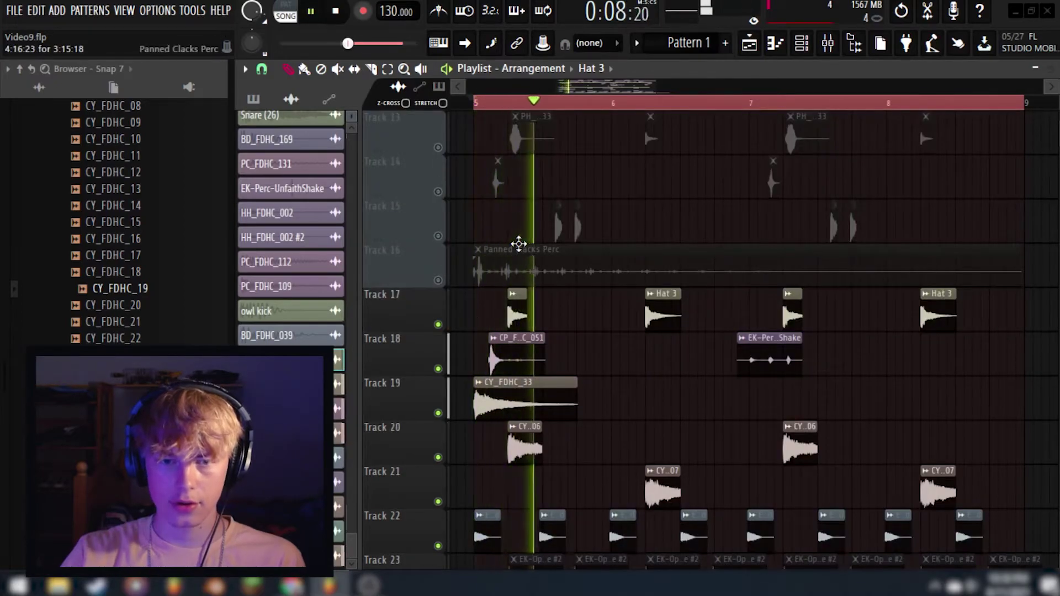
{"action": "scroll", "coordinate": [518, 244], "scroll_direction": "down", "scroll_amount": 3}
{"action": "scroll", "coordinate": [617, 429], "scroll_direction": "up", "scroll_amount": 3}
{"action": "scroll", "coordinate": [617, 429], "scroll_direction": "down", "scroll_amount": 3}
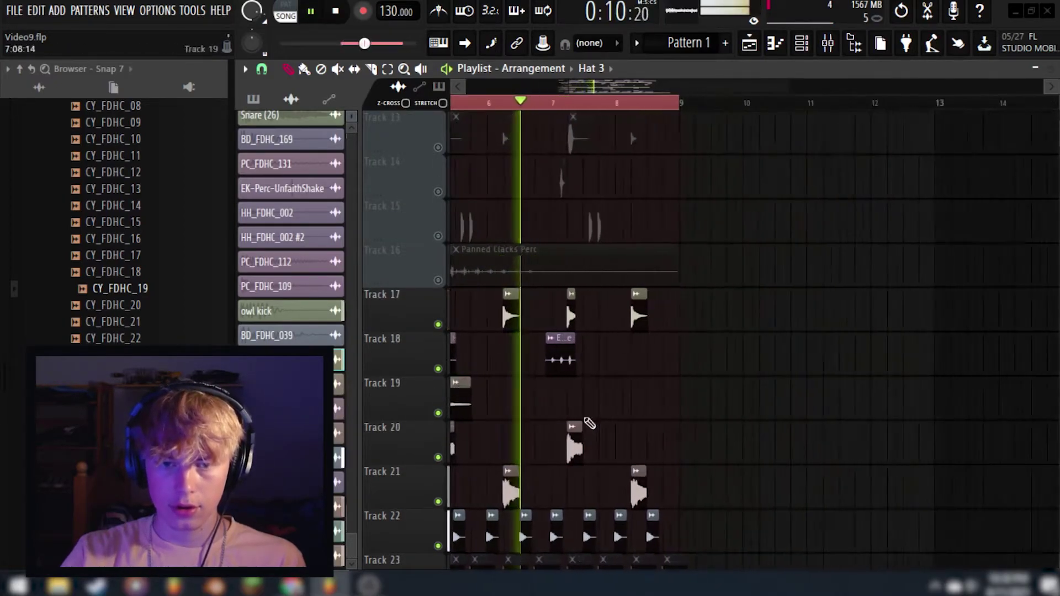
{"action": "scroll", "coordinate": [560, 414], "scroll_direction": "up", "scroll_amount": 2}
{"action": "scroll", "coordinate": [524, 422], "scroll_direction": "down", "scroll_amount": 2}
{"action": "scroll", "coordinate": [523, 421], "scroll_direction": "up", "scroll_amount": 2}
{"action": "scroll", "coordinate": [679, 423], "scroll_direction": "down", "scroll_amount": 3}
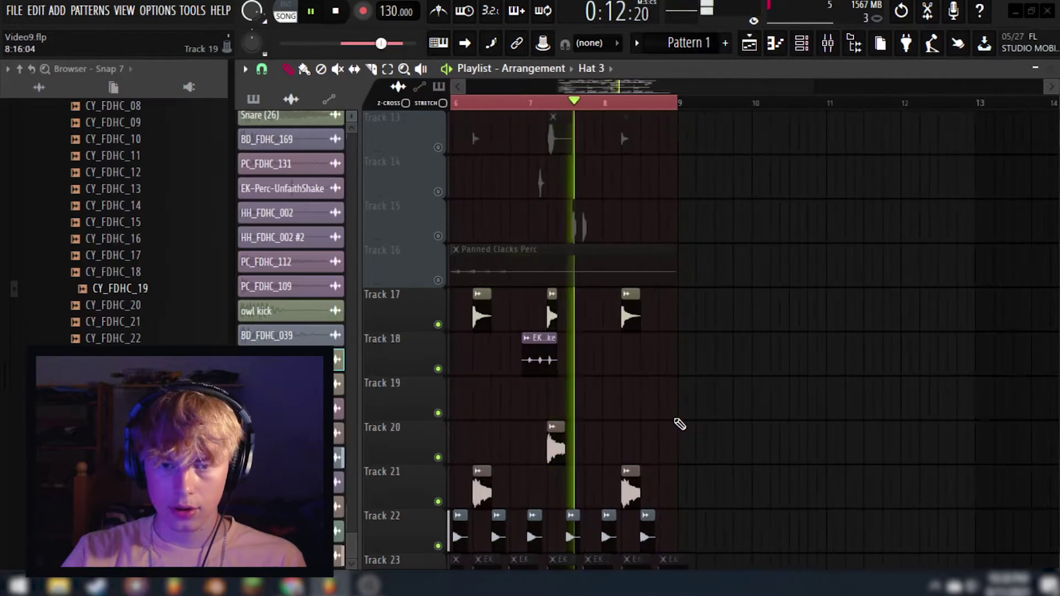
{"action": "scroll", "coordinate": [697, 422], "scroll_direction": "up", "scroll_amount": 3}
{"action": "scroll", "coordinate": [696, 424], "scroll_direction": "down", "scroll_amount": 2}
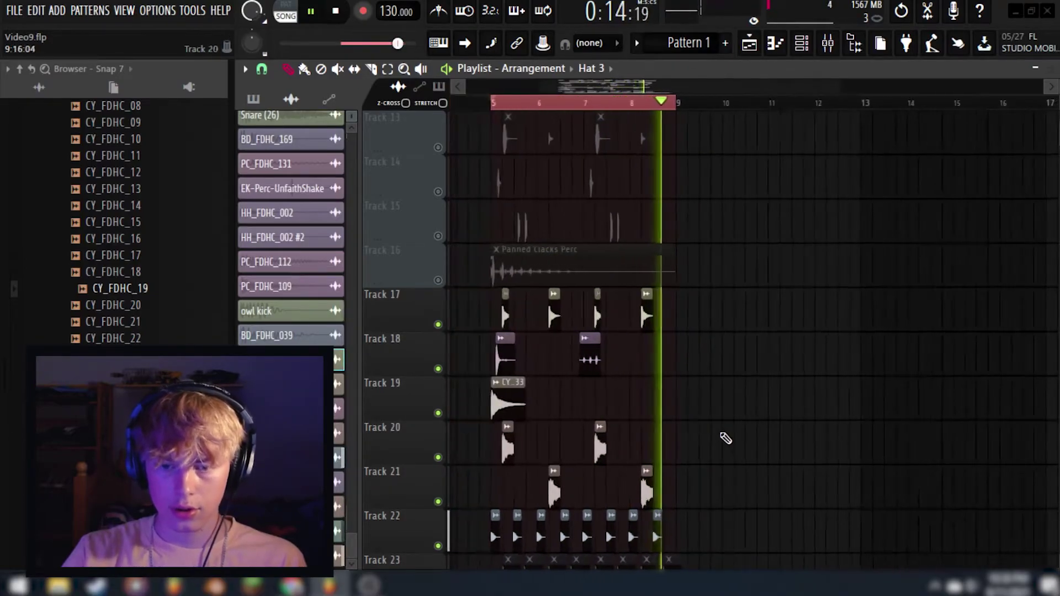
{"action": "key", "text": "space"}
Play the full layered drum pattern over bars 5 to 8 with all playlist tracks unmuted
{"action": "scroll", "coordinate": [626, 359], "scroll_direction": "up", "scroll_amount": 4}
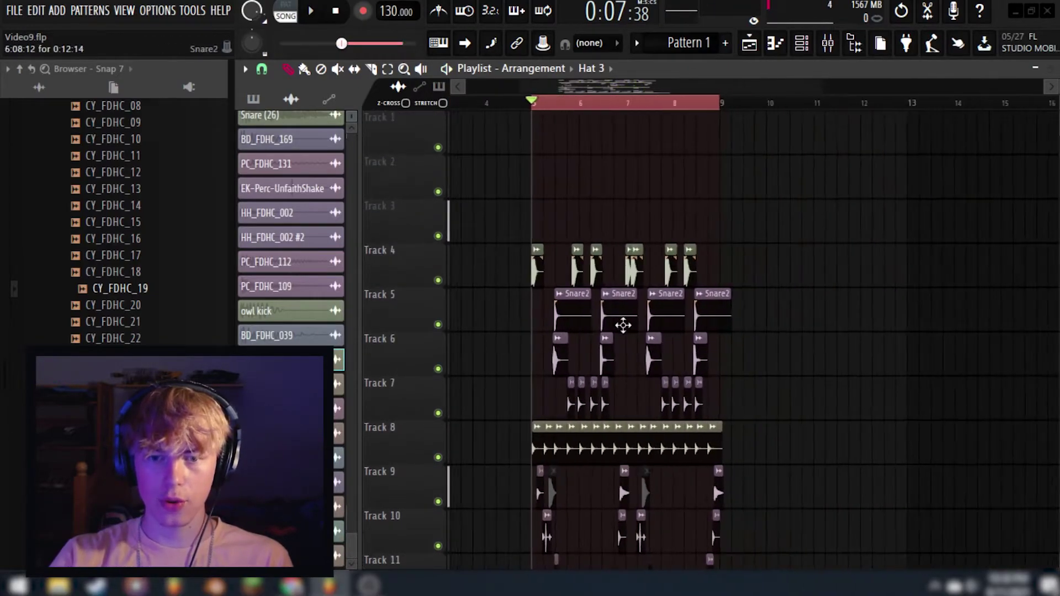
{"action": "key", "text": "space"}
{"action": "scroll", "coordinate": [599, 342], "scroll_direction": "down", "scroll_amount": 2}
{"action": "scroll", "coordinate": [599, 340], "scroll_direction": "up", "scroll_amount": 3}
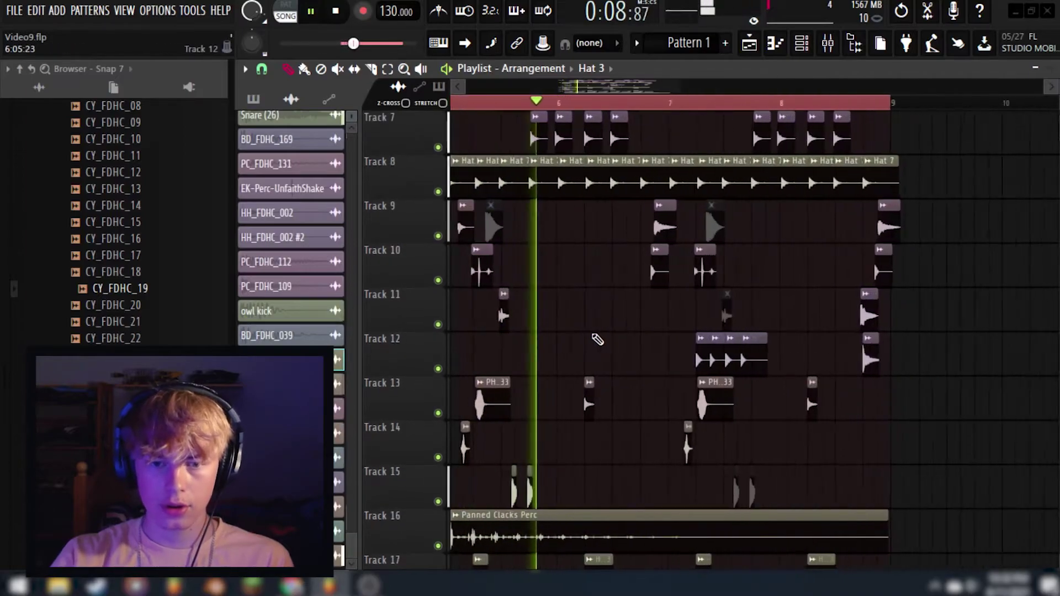
{"action": "scroll", "coordinate": [597, 339], "scroll_direction": "down", "scroll_amount": 1}
{"action": "scroll", "coordinate": [596, 338], "scroll_direction": "down", "scroll_amount": 2}
{"action": "scroll", "coordinate": [651, 386], "scroll_direction": "up", "scroll_amount": 1}
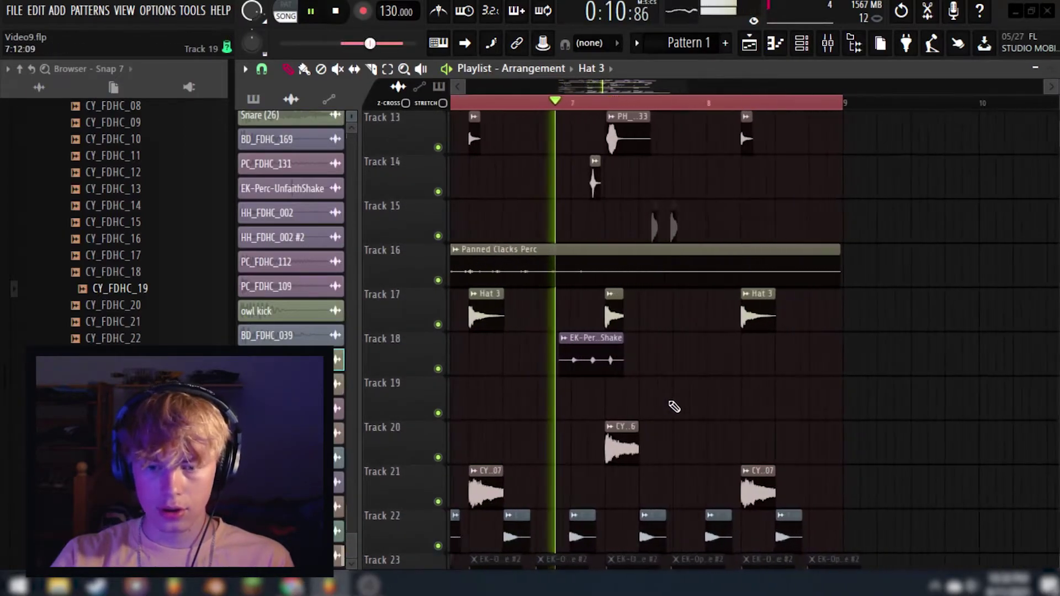
{"action": "scroll", "coordinate": [662, 448], "scroll_direction": "down", "scroll_amount": 2}
{"action": "scroll", "coordinate": [662, 451], "scroll_direction": "down", "scroll_amount": 5}
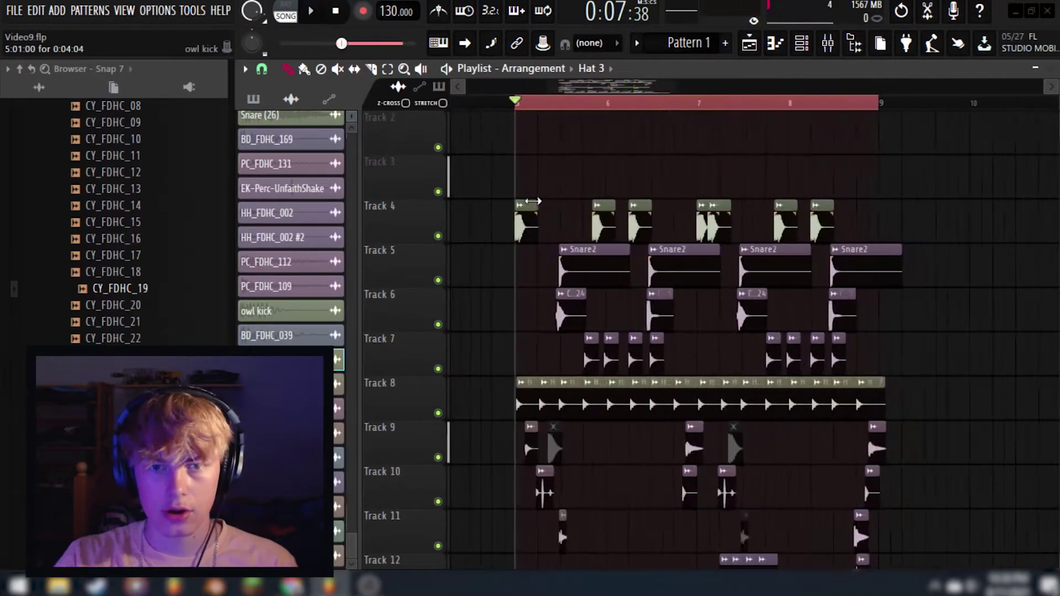
Select all drum clips over bars 5 to 8 and move them down three tracks, so the kick lands on Track 7
{"action": "scroll", "coordinate": [522, 211], "scroll_direction": "up", "scroll_amount": 2}
{"action": "scroll", "coordinate": [525, 213], "scroll_direction": "down", "scroll_amount": 4}
{"action": "scroll", "coordinate": [551, 258], "scroll_direction": "down", "scroll_amount": 3}
{"action": "scroll", "coordinate": [554, 258], "scroll_direction": "up", "scroll_amount": 4}
{"action": "left_click_drag", "start_coordinate": [815, 247], "coordinate": [499, 573]}
{"action": "scroll", "coordinate": [599, 362], "scroll_direction": "up", "scroll_amount": 12}
{"action": "key", "text": "shift+Down"}
{"action": "key", "text": "shift+Down"}
{"action": "key", "text": "shift+Down"}
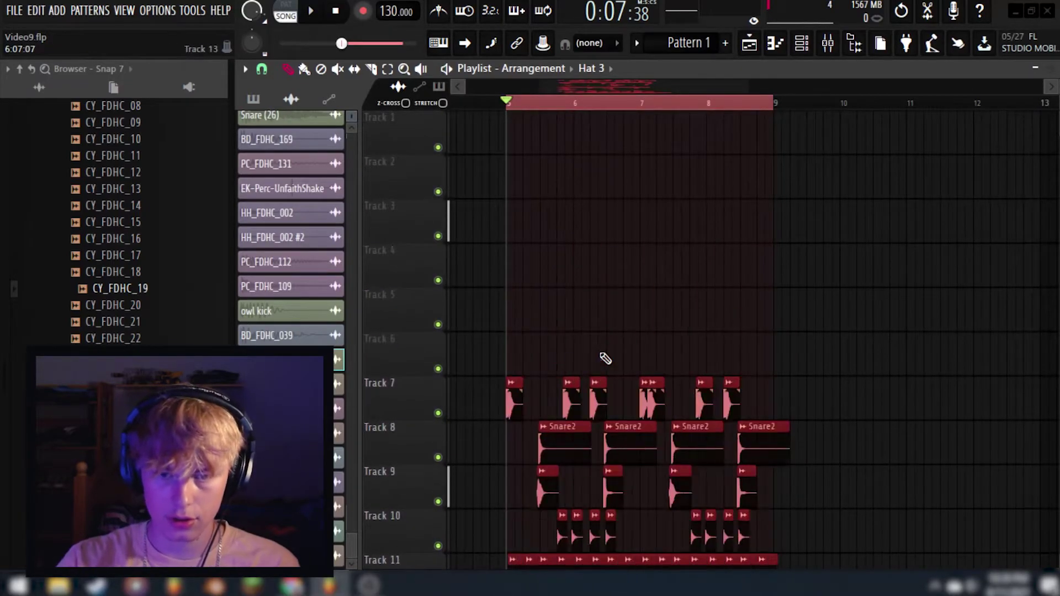
{"action": "key", "text": "ctrl+d"}
{"action": "scroll", "coordinate": [528, 166], "scroll_direction": "up", "scroll_amount": 3}
{"action": "scroll", "coordinate": [528, 165], "scroll_direction": "up", "scroll_amount": 3}
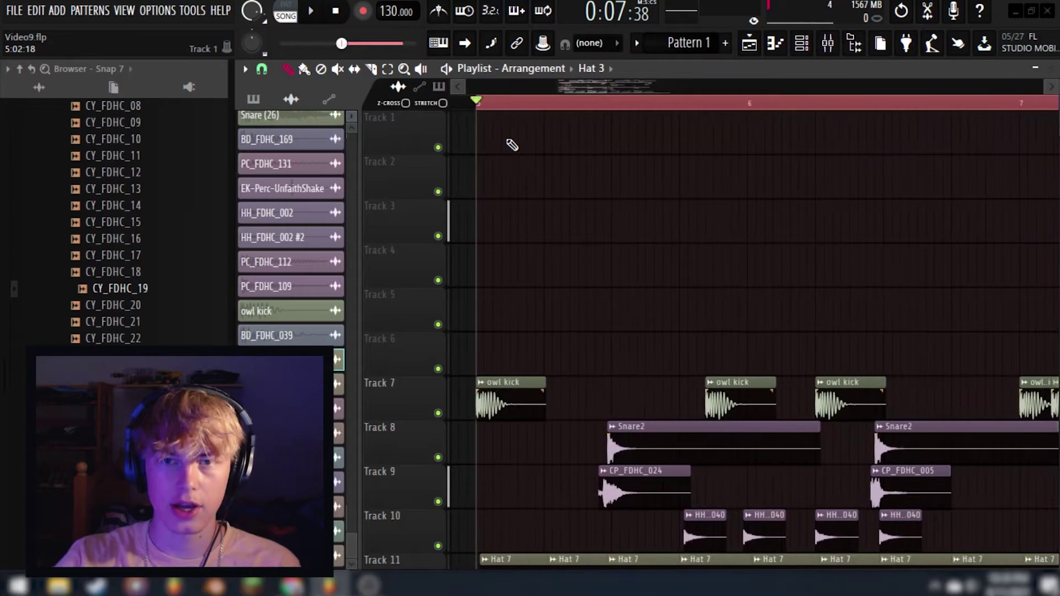
Open the channel rack and start recording into Pattern 1 from bar 4 with the metronome on
{"action": "scroll", "coordinate": [492, 156], "scroll_direction": "down", "scroll_amount": 3}
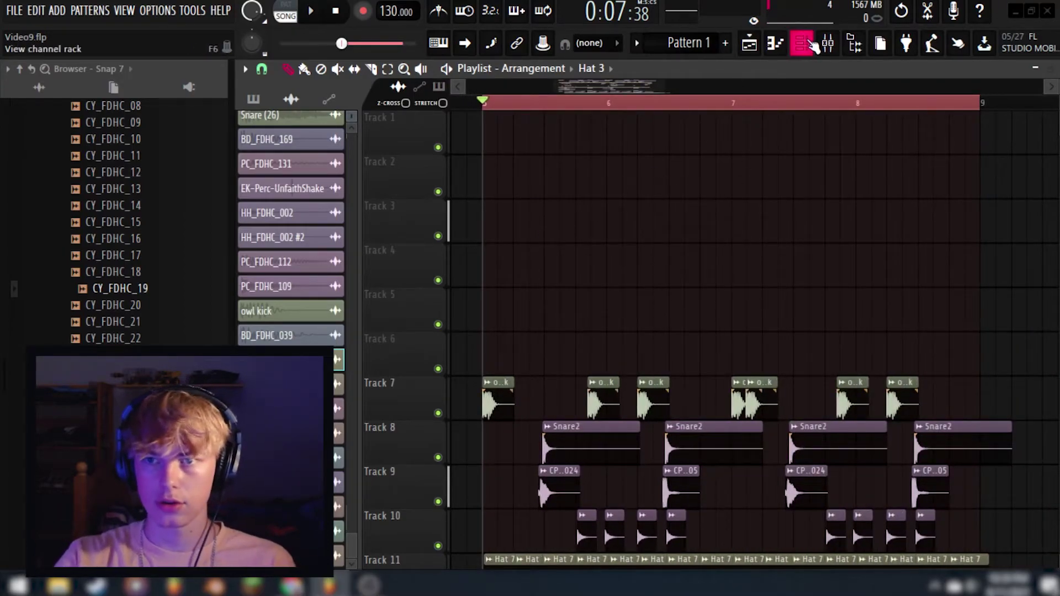
{"action": "left_click", "coordinate": [801, 43]}
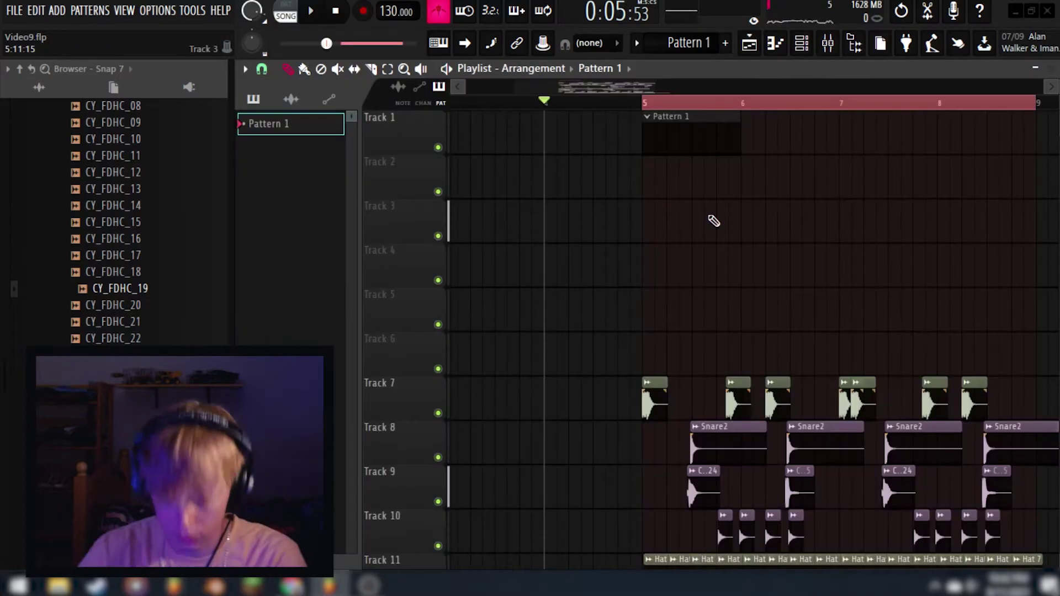
{"action": "key", "text": "space"}
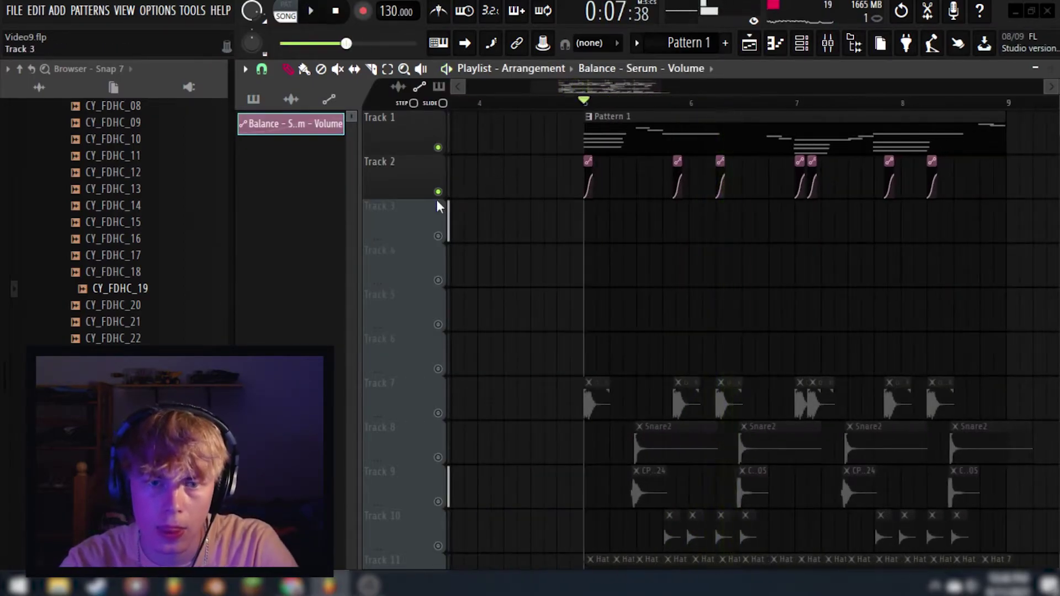
Toggle solo on Track 2 to turn all playlist tracks back on and play the drums with the melody
{"action": "left_click", "coordinate": [439, 193], "text": "ctrl"}
{"action": "left_click", "coordinate": [439, 193], "text": "ctrl"}
{"action": "scroll", "coordinate": [573, 237], "scroll_direction": "down", "scroll_amount": 2}
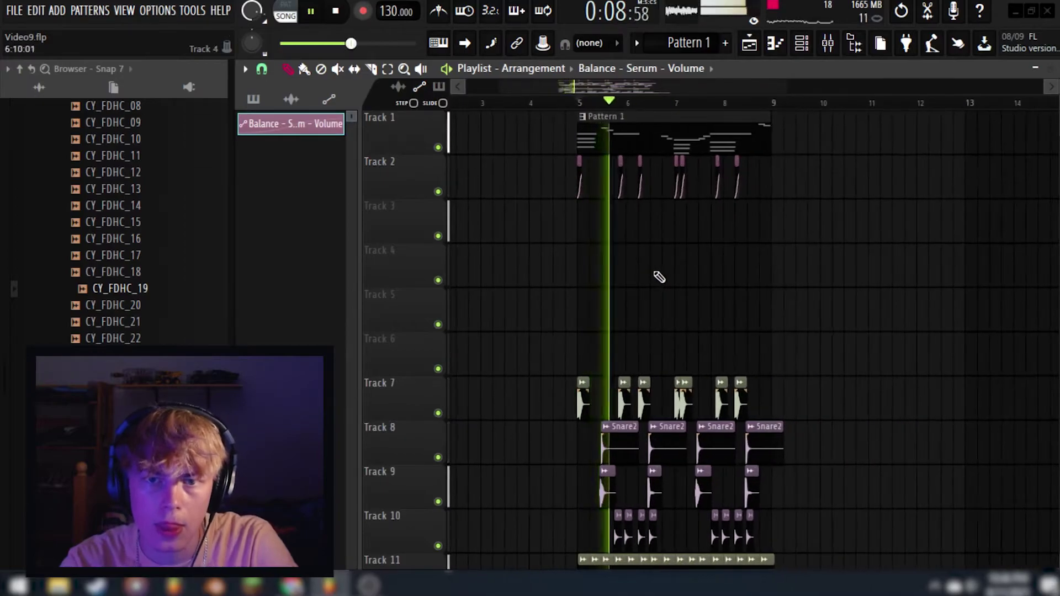
Copy the end point's value from the first Balance volume automation clip on Track 2
{"action": "scroll", "coordinate": [647, 280], "scroll_direction": "up", "scroll_amount": 2}
{"action": "scroll", "coordinate": [513, 243], "scroll_direction": "up", "scroll_amount": 5}
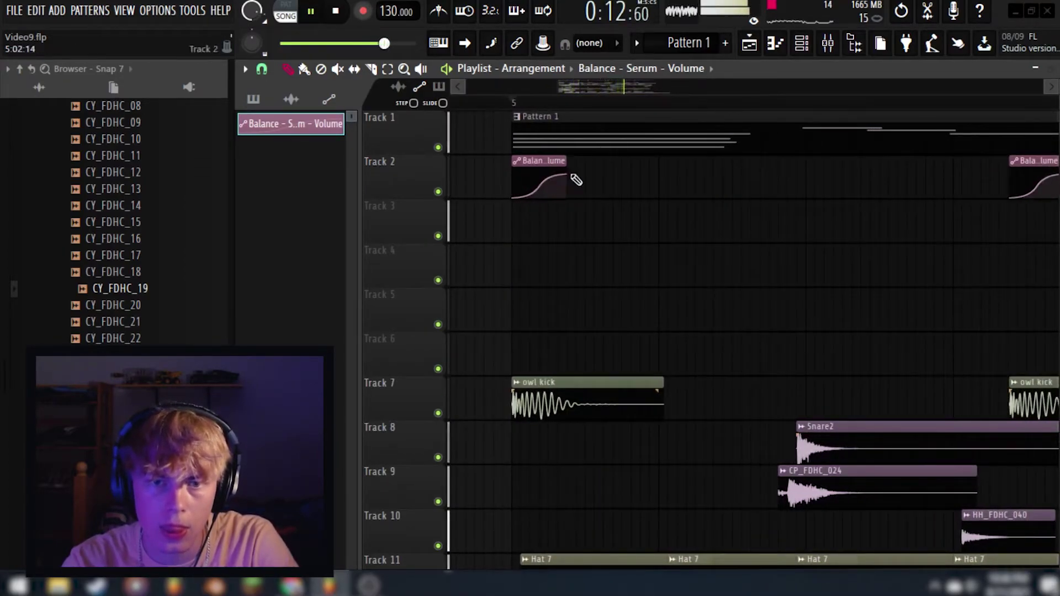
{"action": "right_click", "coordinate": [568, 177]}
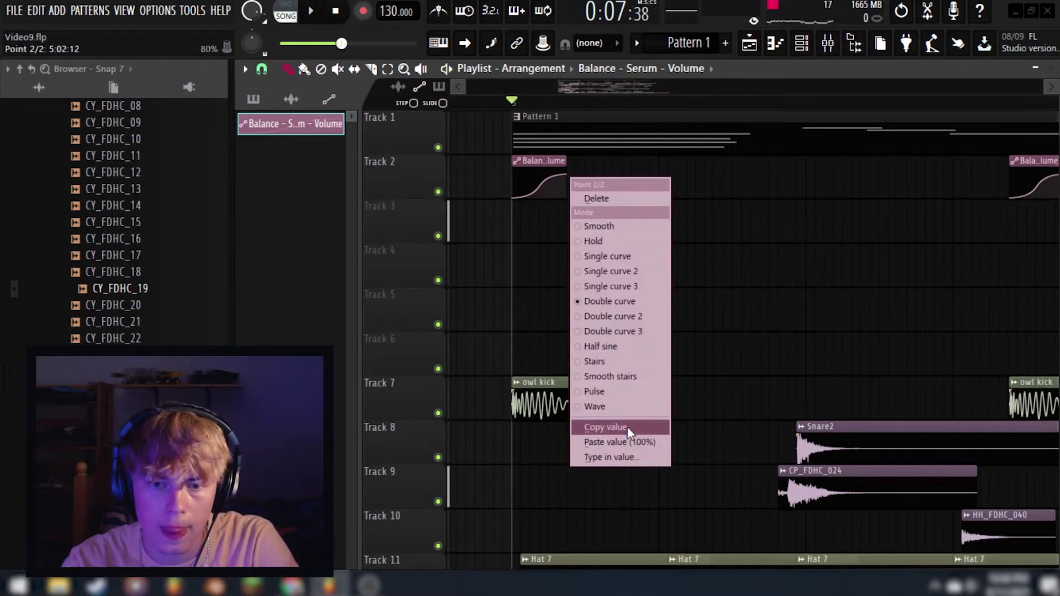
{"action": "left_click", "coordinate": [628, 428]}
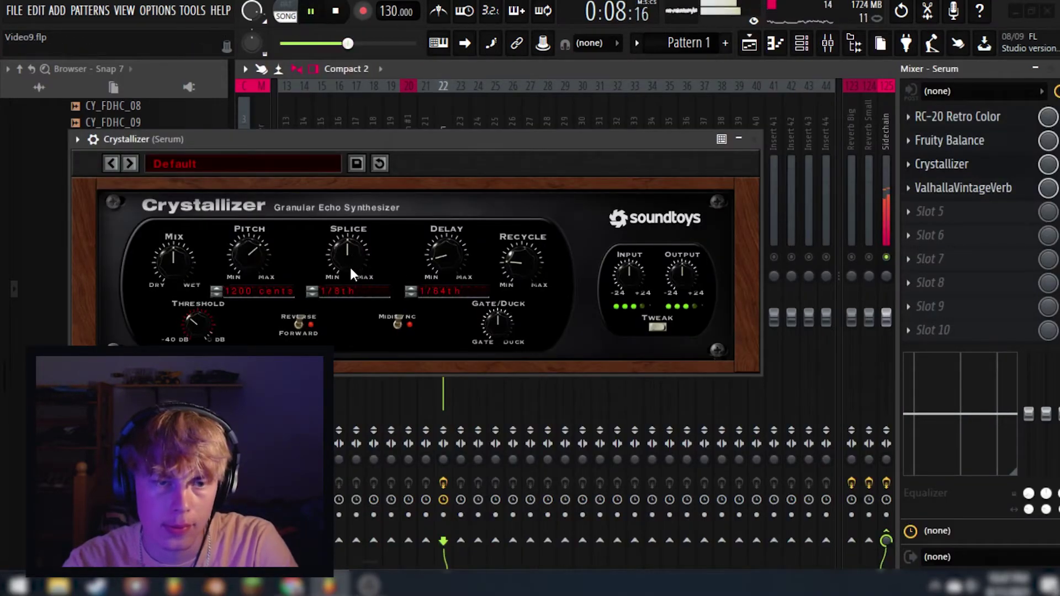
Turn down Crystallizer's Mix and Recycle on the Serum insert, and move Fruity Balance to the end of its effect chain
{"action": "left_click_drag", "start_coordinate": [366, 254], "coordinate": [363, 232]}
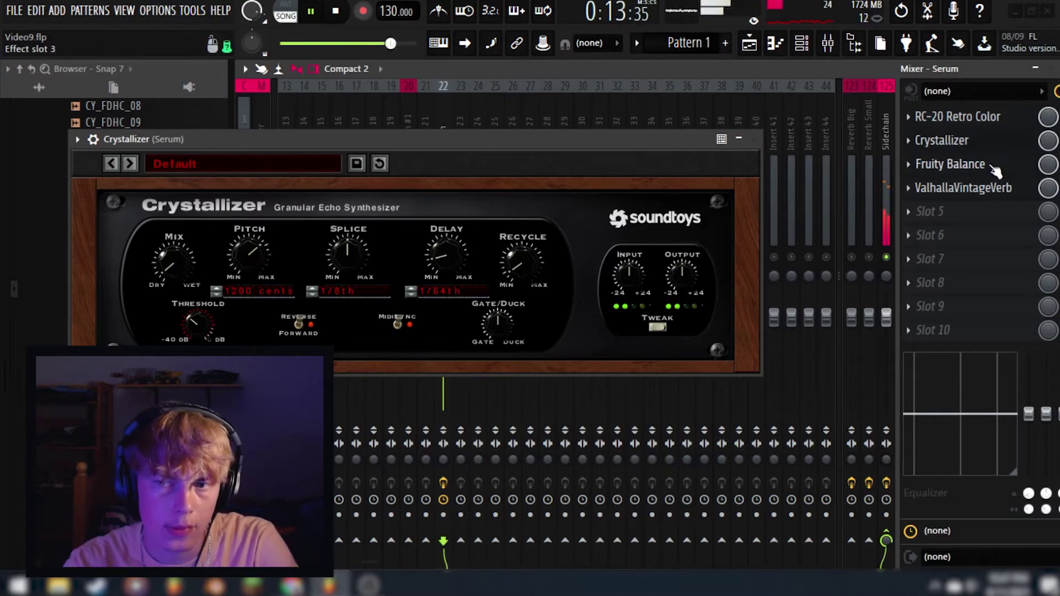
{"action": "left_click_drag", "start_coordinate": [995, 195], "coordinate": [995, 243]}
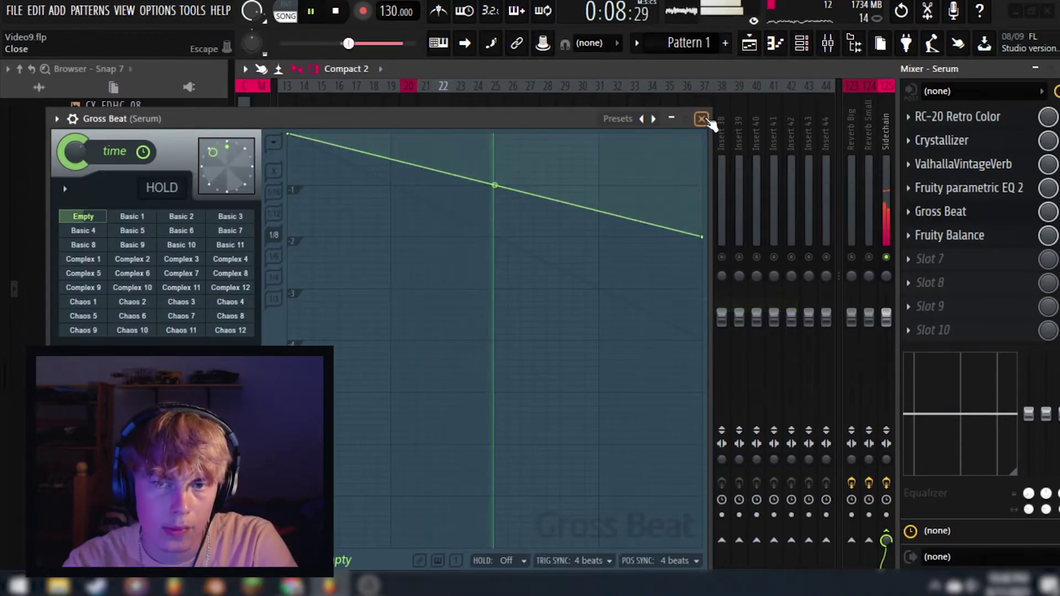
{"action": "left_click", "coordinate": [701, 117]}
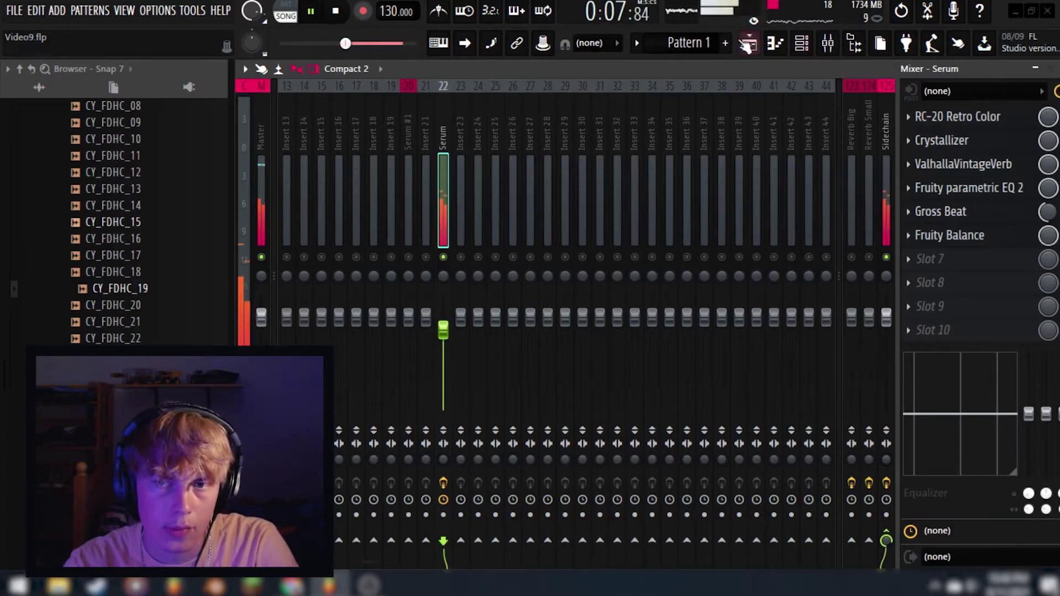
Check the playlist during playback, and move Gross Beat higher in the Serum insert's effect chain
{"action": "left_click", "coordinate": [749, 42]}
{"action": "scroll", "coordinate": [679, 240], "scroll_direction": "down", "scroll_amount": 4}
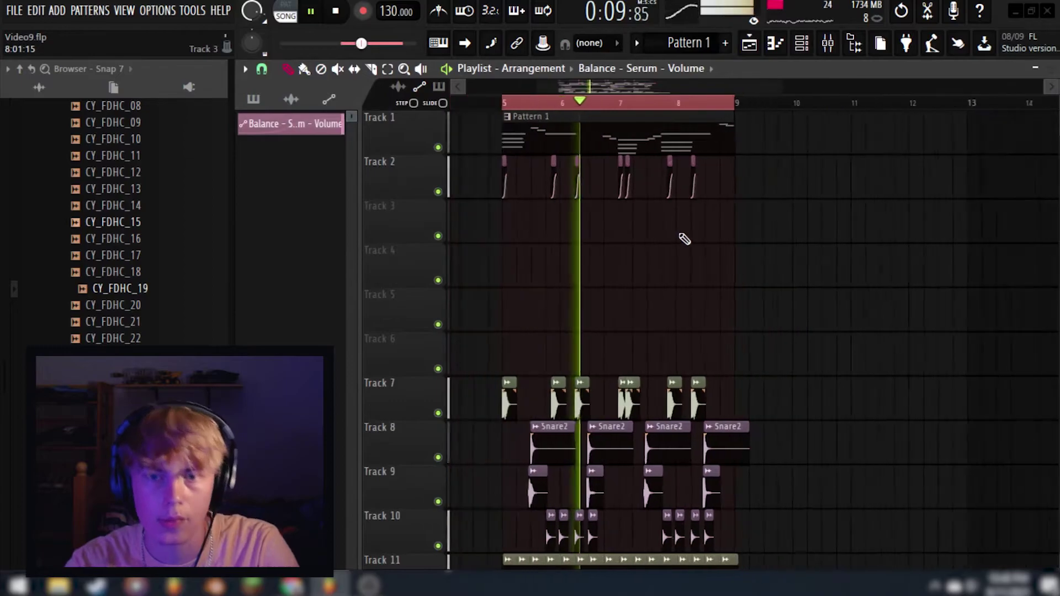
{"action": "left_click", "coordinate": [828, 42]}
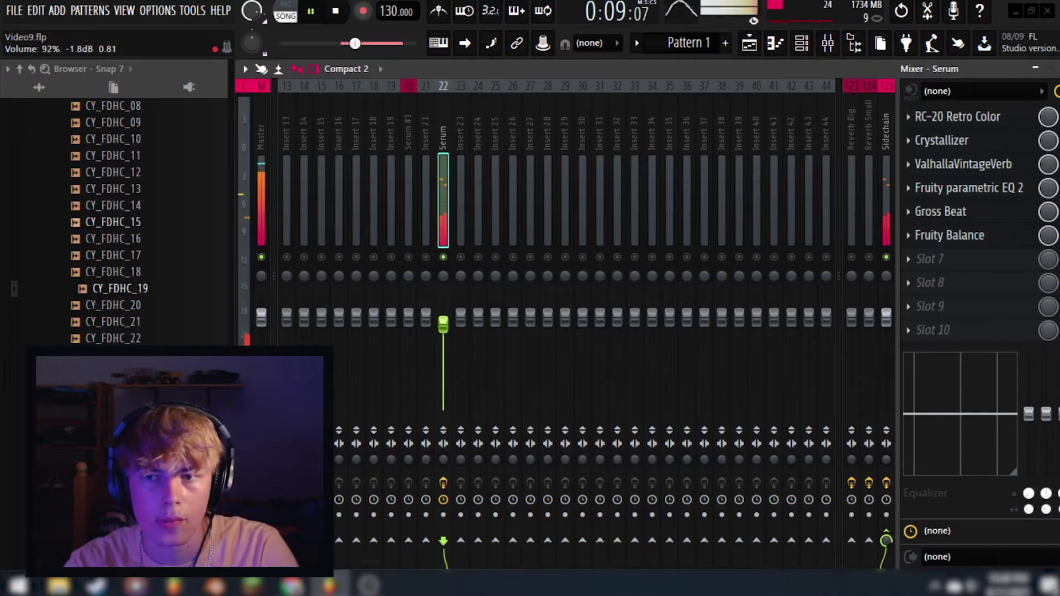
{"action": "left_click_drag", "start_coordinate": [969, 212], "coordinate": [969, 171]}
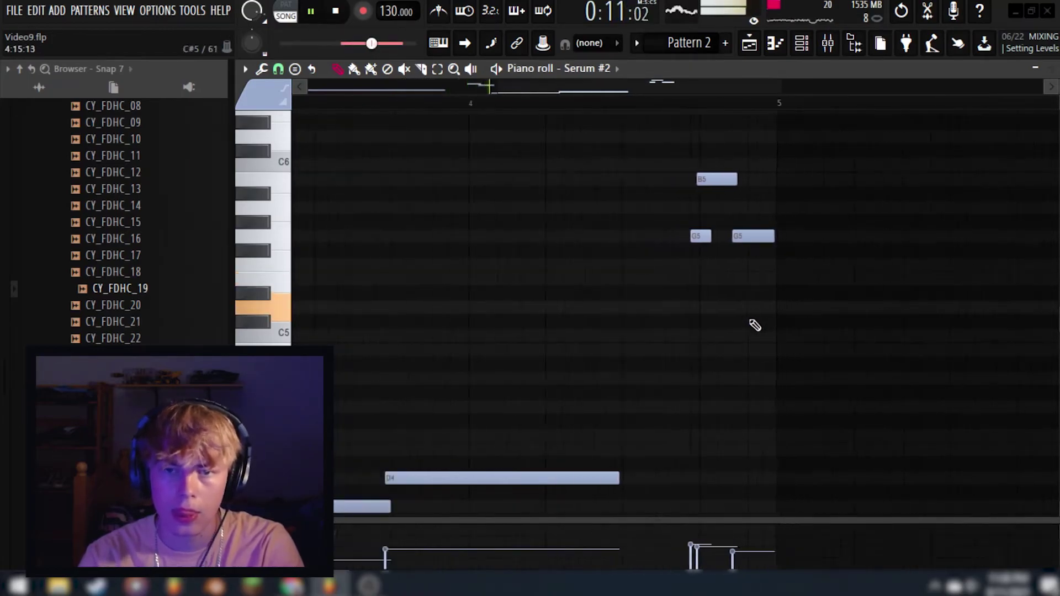
Return to the playlist from the Serum #2 piano roll and stop the song at the end of bar 8
{"action": "left_click", "coordinate": [751, 45]}
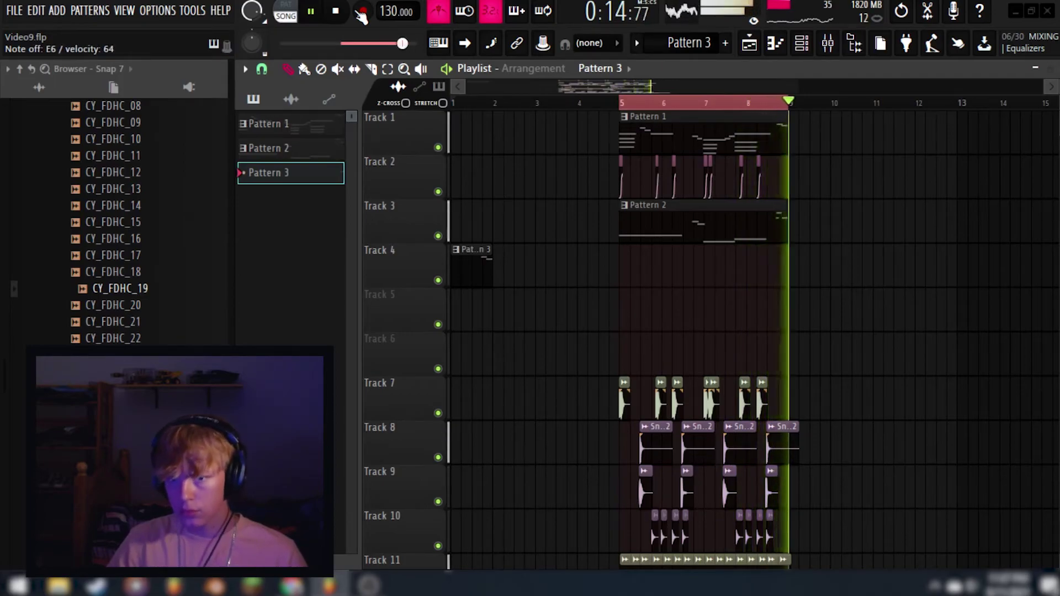
{"action": "key", "text": "space"}
Replace the kick sample on Track 7 with ESWX LoFi - Kick 14 and play the loop with it
{"action": "left_click", "coordinate": [165, 340]}
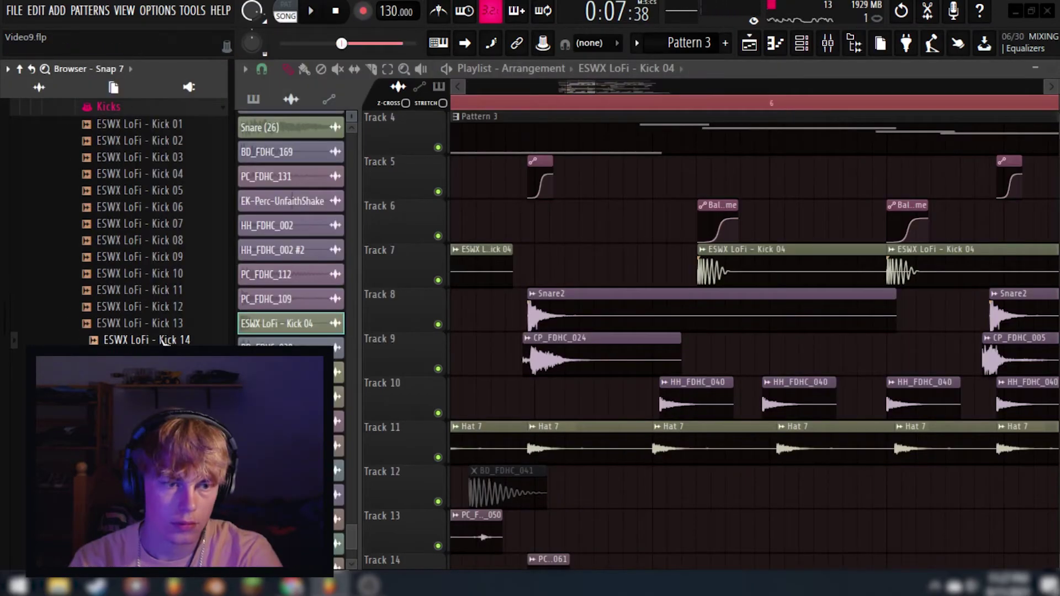
{"action": "left_click_drag", "start_coordinate": [165, 341], "coordinate": [787, 274]}
{"action": "key", "text": "space"}
{"action": "scroll", "coordinate": [638, 326], "scroll_direction": "down", "scroll_amount": 3}
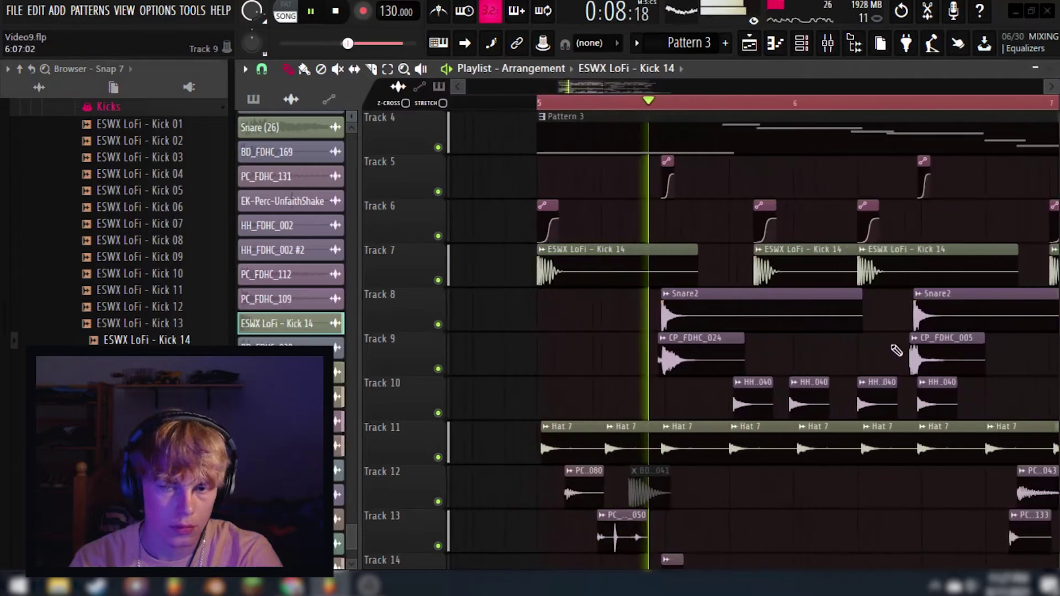
{"action": "scroll", "coordinate": [610, 360], "scroll_direction": "down", "scroll_amount": 3}
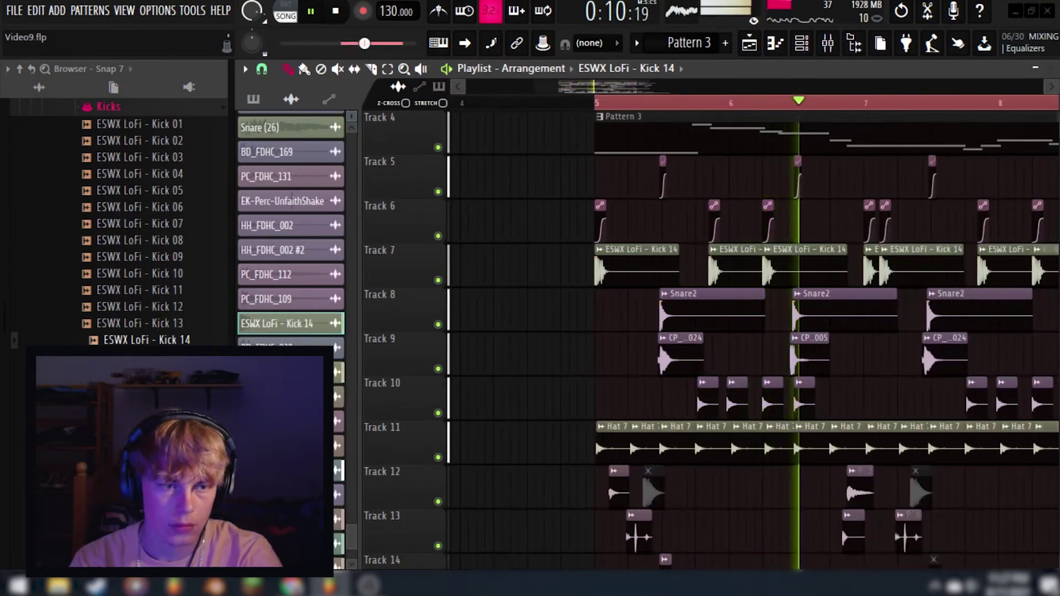
Collapse the LoFi & Chill Kicks sample folder, stop playback and expand the Snares folder
{"action": "scroll", "coordinate": [119, 224], "scroll_direction": "up", "scroll_amount": 8}
{"action": "scroll", "coordinate": [119, 224], "scroll_direction": "down", "scroll_amount": 4}
{"action": "left_click", "coordinate": [138, 307]}
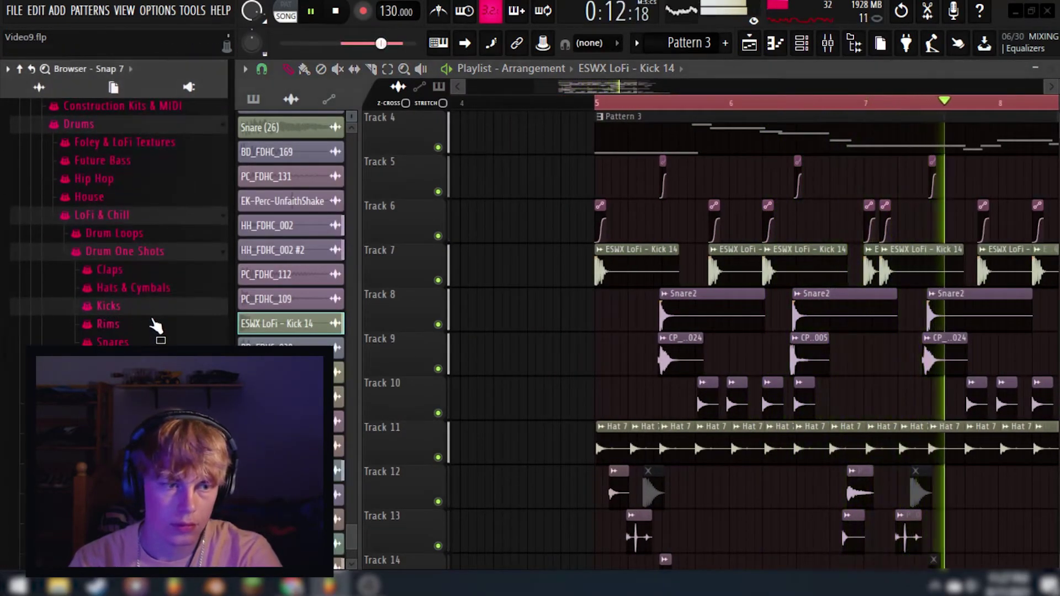
{"action": "key", "text": "space"}
{"action": "left_click", "coordinate": [113, 342]}
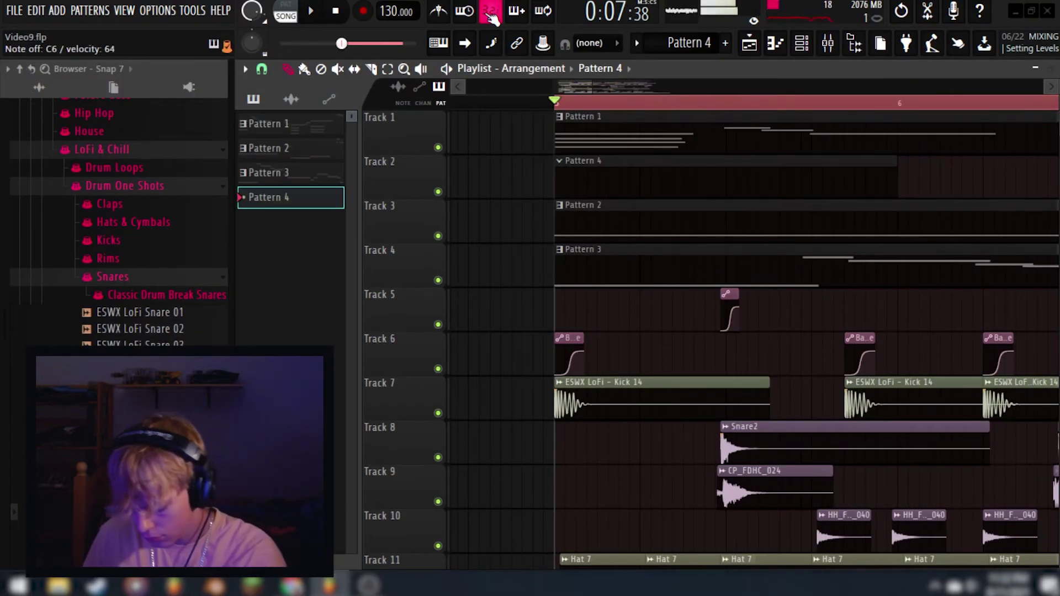
Play the loop and lower the Serum #4 mixer track's volume to 65%
{"action": "key", "text": "space"}
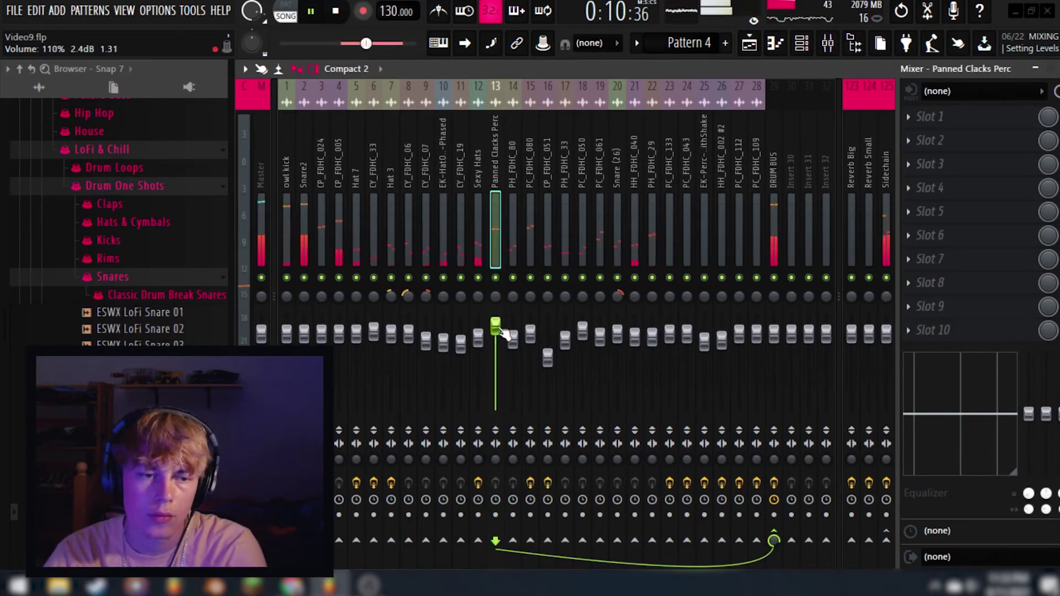
{"action": "scroll", "coordinate": [442, 227], "scroll_direction": "down", "scroll_amount": 15}
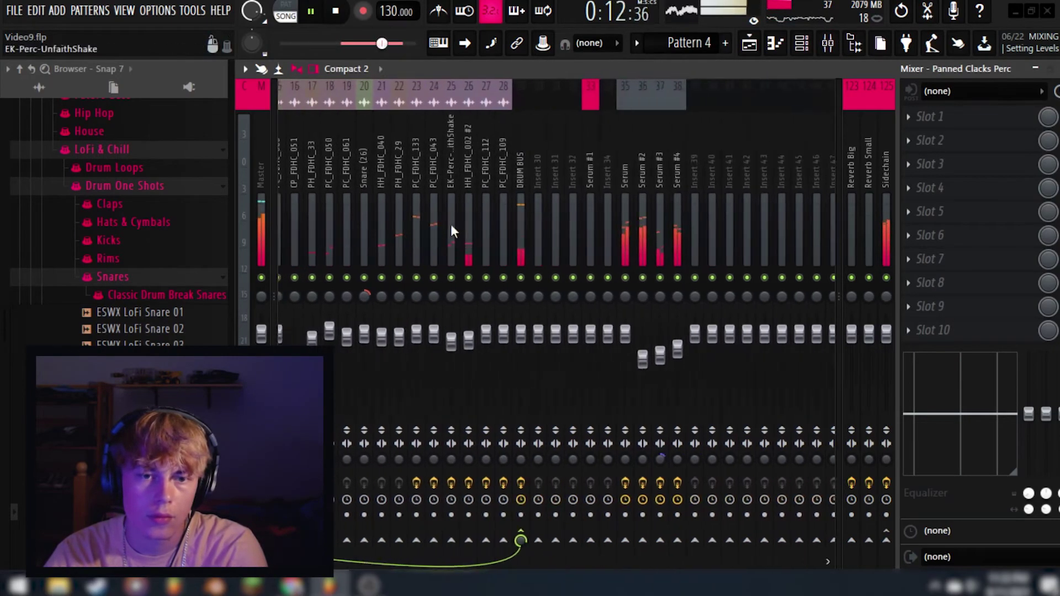
{"action": "left_click_drag", "start_coordinate": [669, 349], "coordinate": [670, 359]}
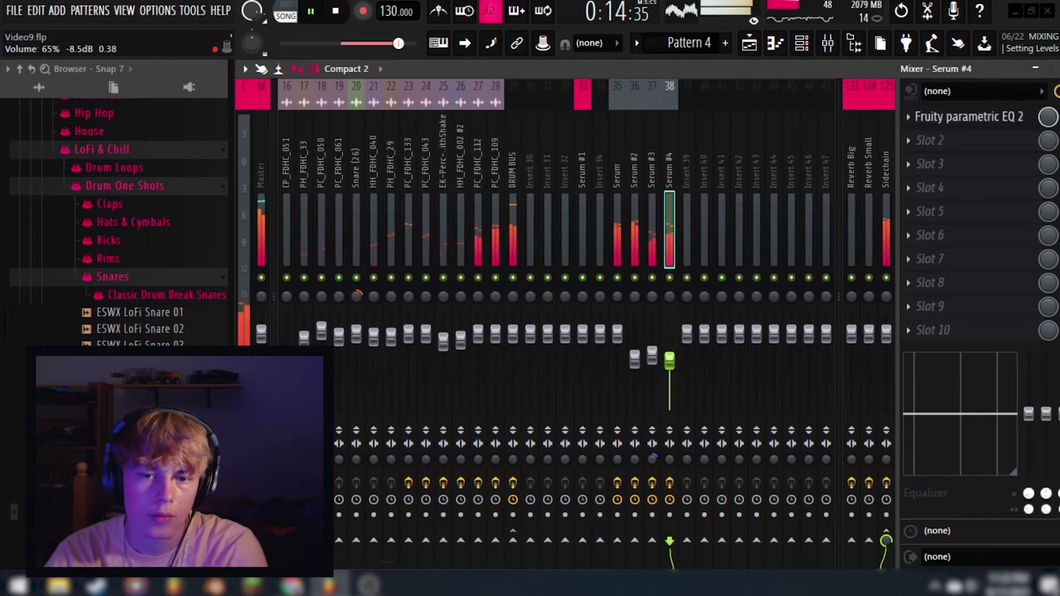
Delete the first and third clap clips on Track 9 in bars 1 to 4 of the playlist
{"action": "key", "text": "F5"}
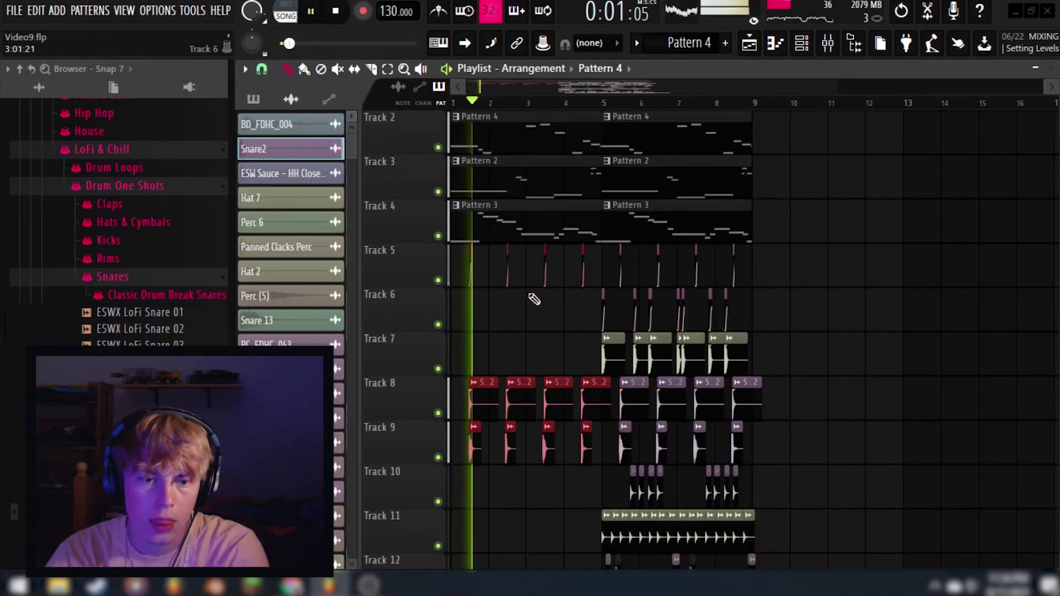
{"action": "scroll", "coordinate": [473, 315], "scroll_direction": "up", "scroll_amount": 3}
{"action": "scroll", "coordinate": [533, 387], "scroll_direction": "down", "scroll_amount": 5}
{"action": "right_click", "coordinate": [486, 224]}
{"action": "right_click", "coordinate": [652, 230]}
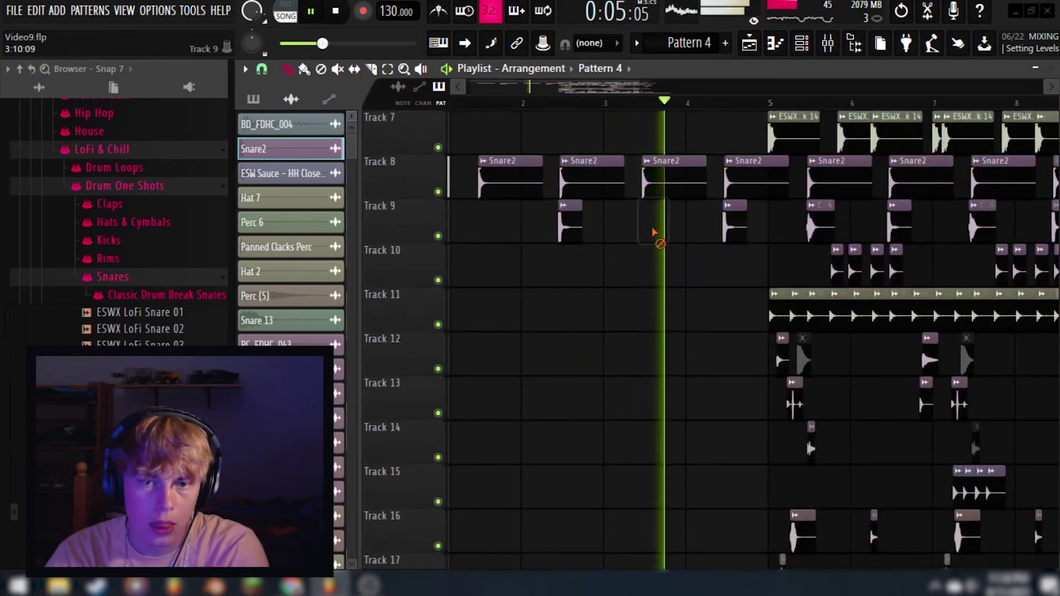
{"action": "scroll", "coordinate": [757, 276], "scroll_direction": "up", "scroll_amount": 2}
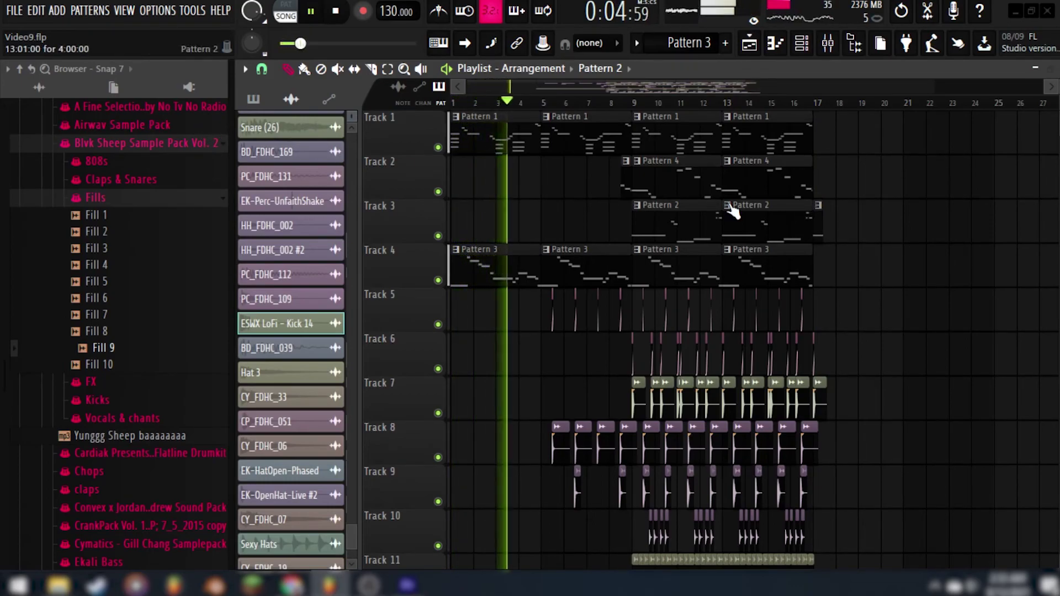
Examine the extended arrangement from the patterns on Track 1 down to Track 21 during playback of the intro
{"action": "scroll", "coordinate": [743, 350], "scroll_direction": "up", "scroll_amount": 2}
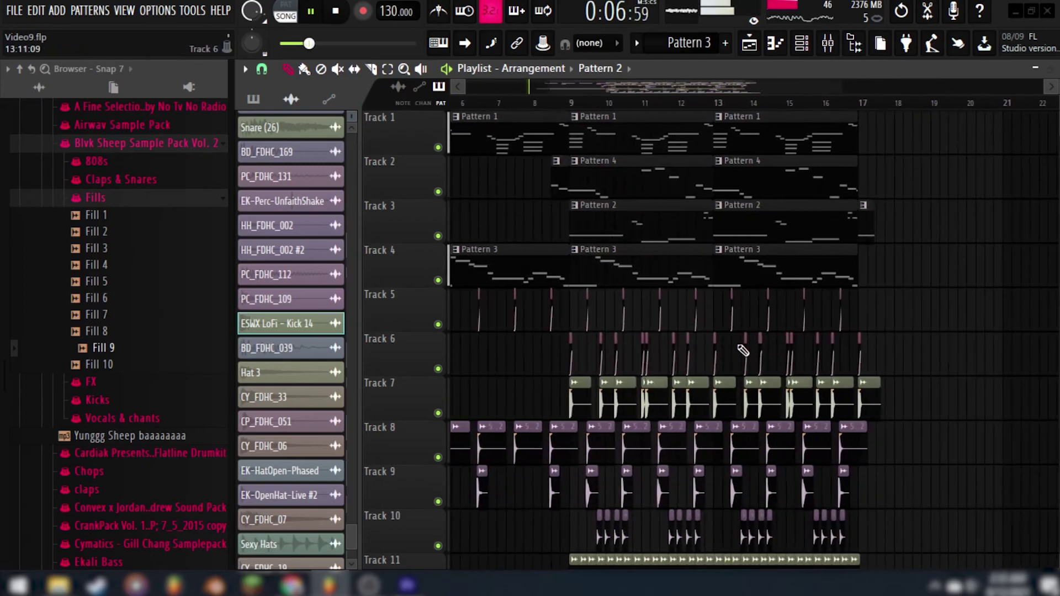
{"action": "scroll", "coordinate": [743, 349], "scroll_direction": "down", "scroll_amount": 7}
{"action": "scroll", "coordinate": [743, 350], "scroll_direction": "down", "scroll_amount": 5}
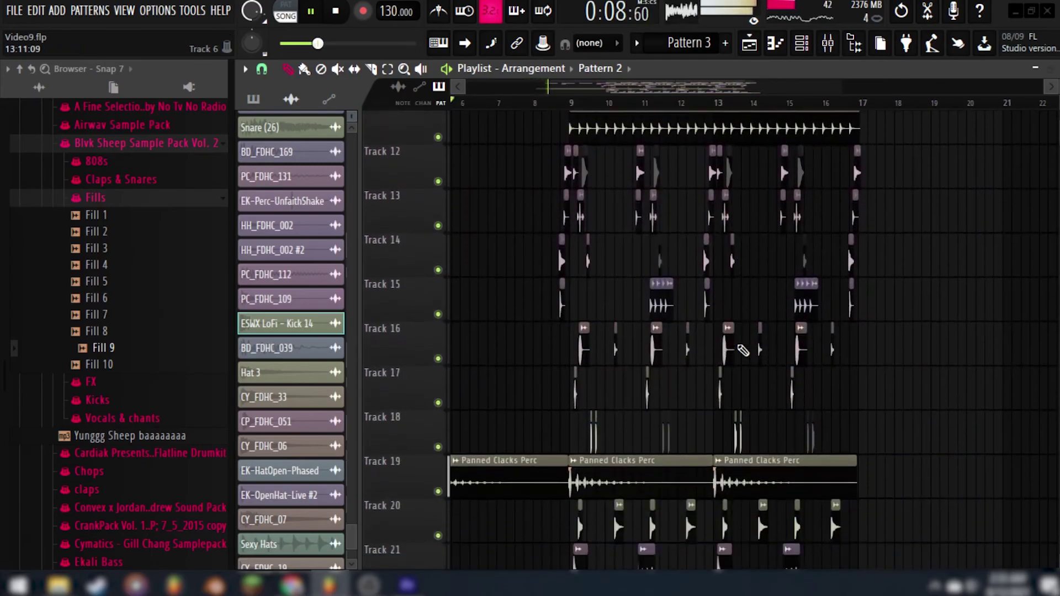
{"action": "scroll", "coordinate": [556, 360], "scroll_direction": "up", "scroll_amount": 11}
{"action": "scroll", "coordinate": [553, 360], "scroll_direction": "up", "scroll_amount": 1}
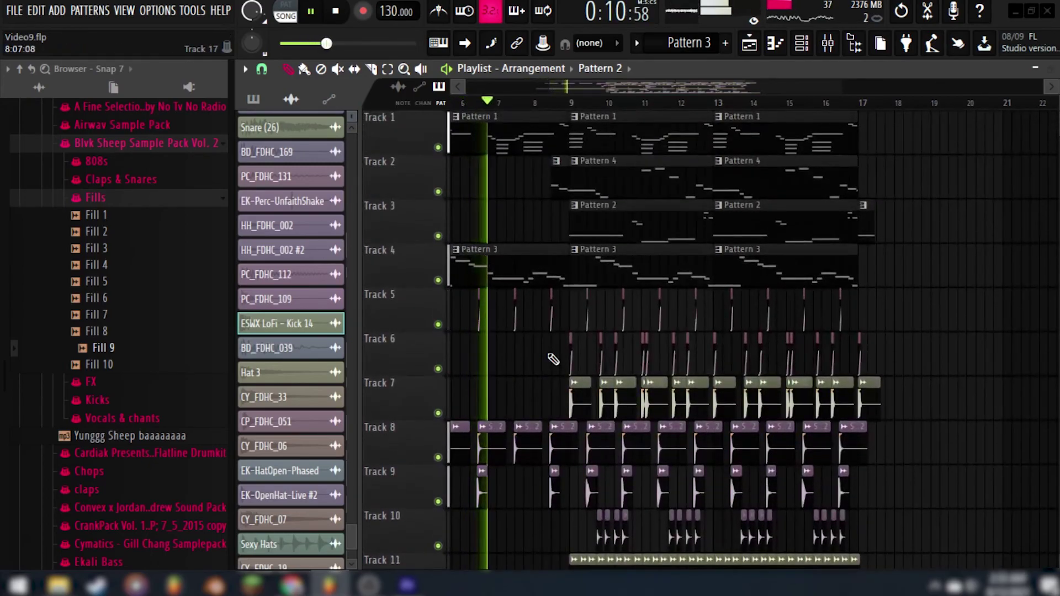
{"action": "scroll", "coordinate": [651, 337], "scroll_direction": "down", "scroll_amount": 2}
{"action": "scroll", "coordinate": [757, 343], "scroll_direction": "down", "scroll_amount": 1}
{"action": "scroll", "coordinate": [757, 343], "scroll_direction": "up", "scroll_amount": 1}
{"action": "scroll", "coordinate": [735, 355], "scroll_direction": "up", "scroll_amount": 1}
{"action": "scroll", "coordinate": [739, 358], "scroll_direction": "up", "scroll_amount": 1}
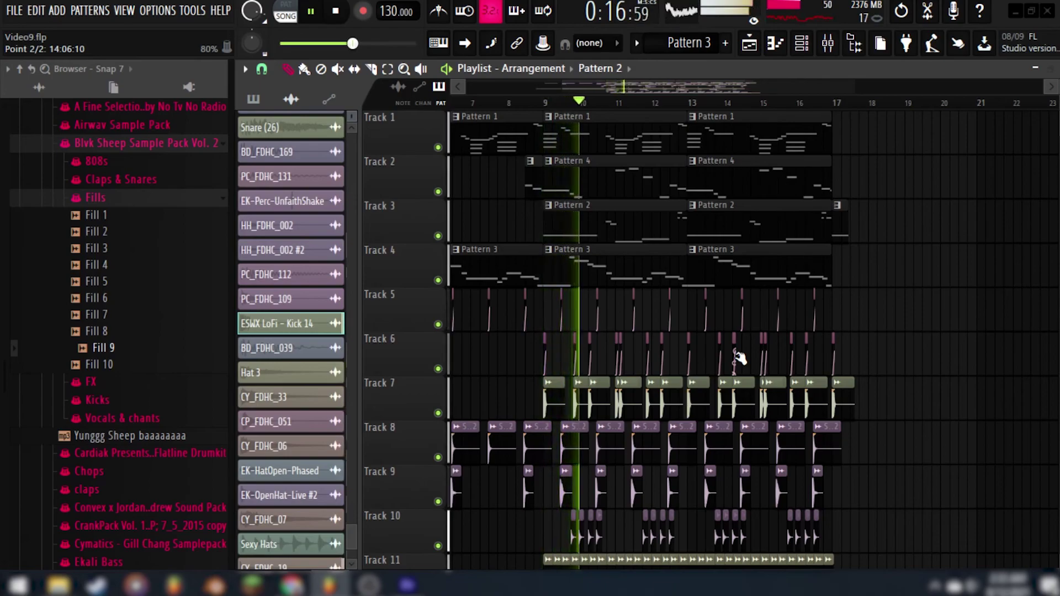
Examine the percussion and cymbal layers down to Track 27 and back up to the patterns while bars 9 to 16 play
{"action": "scroll", "coordinate": [739, 357], "scroll_direction": "down", "scroll_amount": 3}
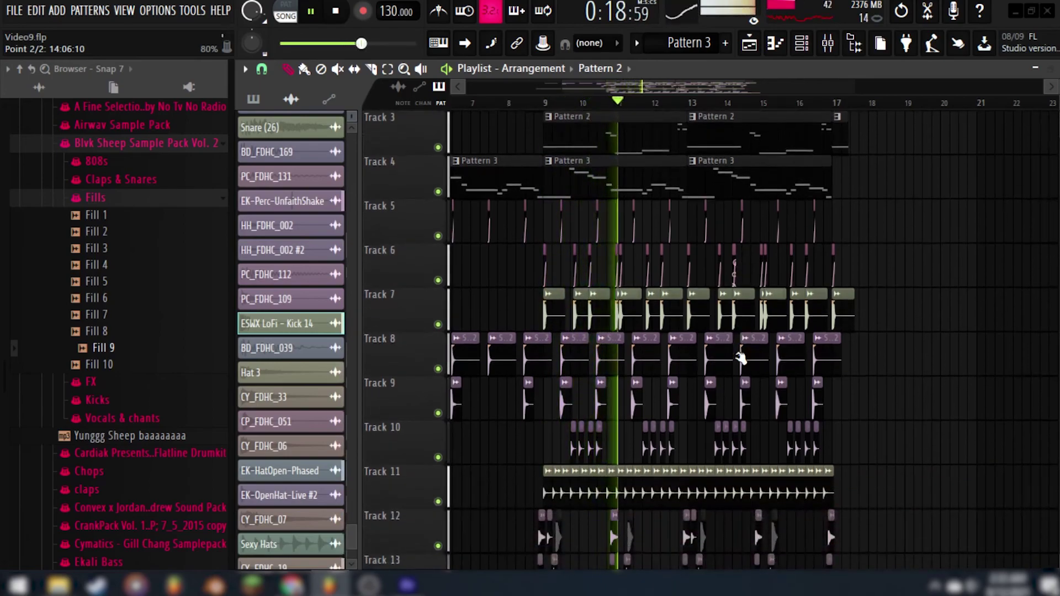
{"action": "scroll", "coordinate": [739, 357], "scroll_direction": "down", "scroll_amount": 1}
{"action": "scroll", "coordinate": [740, 358], "scroll_direction": "down", "scroll_amount": 1}
{"action": "scroll", "coordinate": [739, 357], "scroll_direction": "up", "scroll_amount": 3}
{"action": "scroll", "coordinate": [740, 358], "scroll_direction": "down", "scroll_amount": 7}
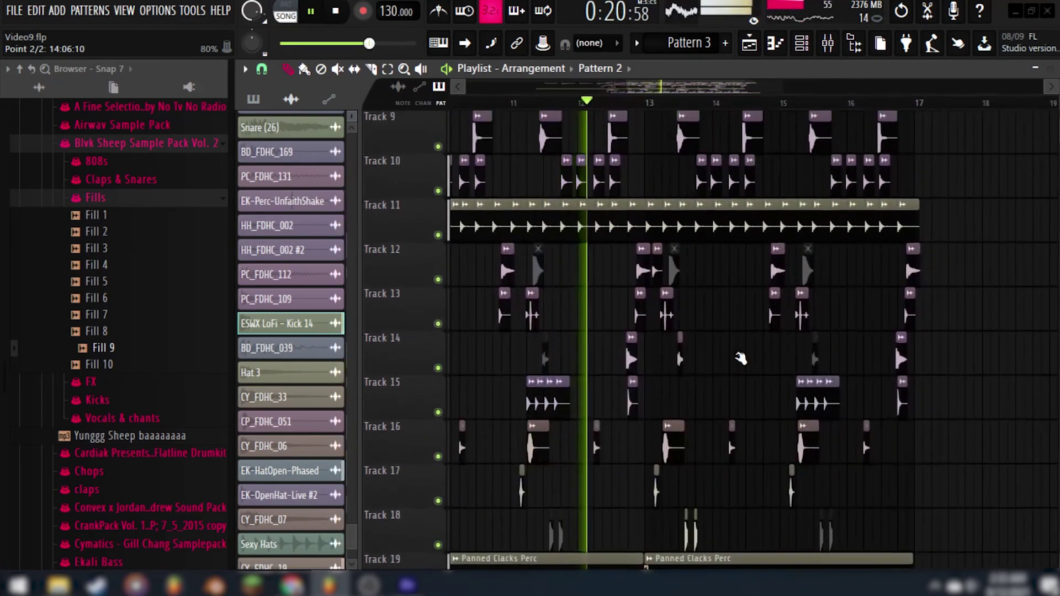
{"action": "scroll", "coordinate": [739, 357], "scroll_direction": "down", "scroll_amount": 8}
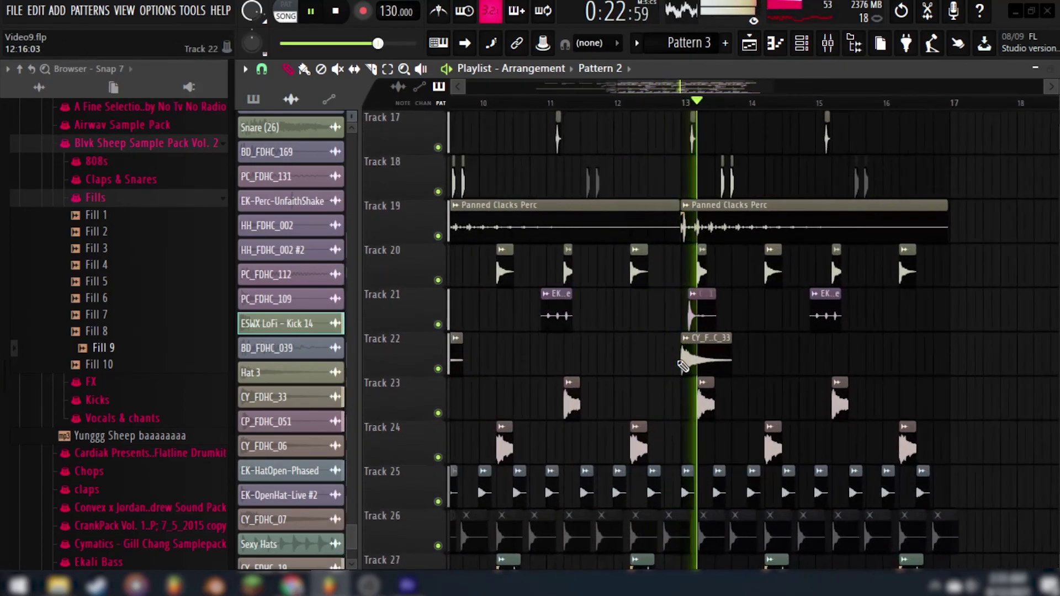
{"action": "scroll", "coordinate": [740, 409], "scroll_direction": "up", "scroll_amount": 16}
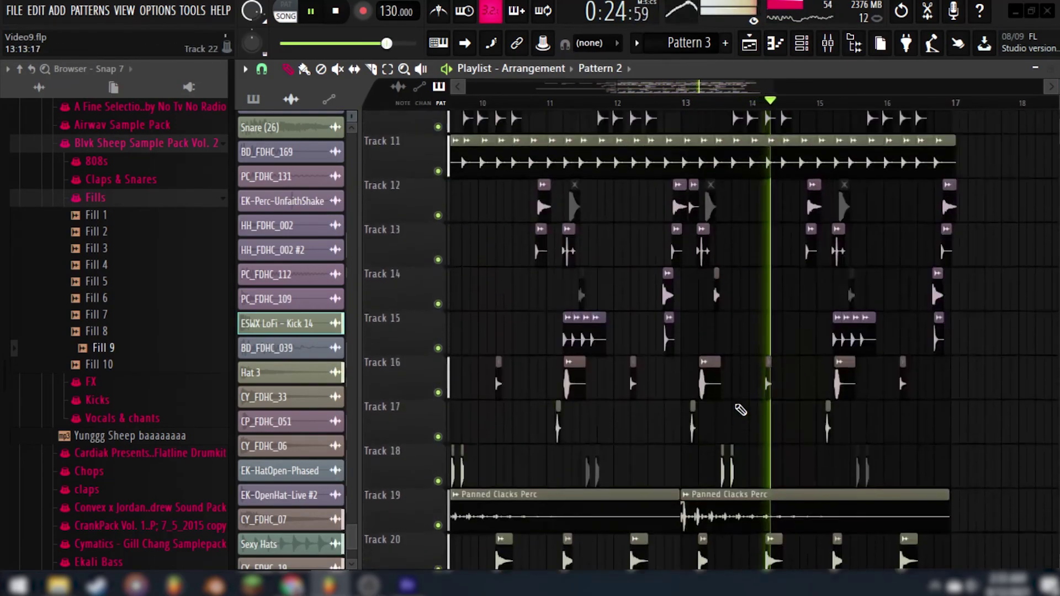
{"action": "scroll", "coordinate": [740, 409], "scroll_direction": "up", "scroll_amount": 5}
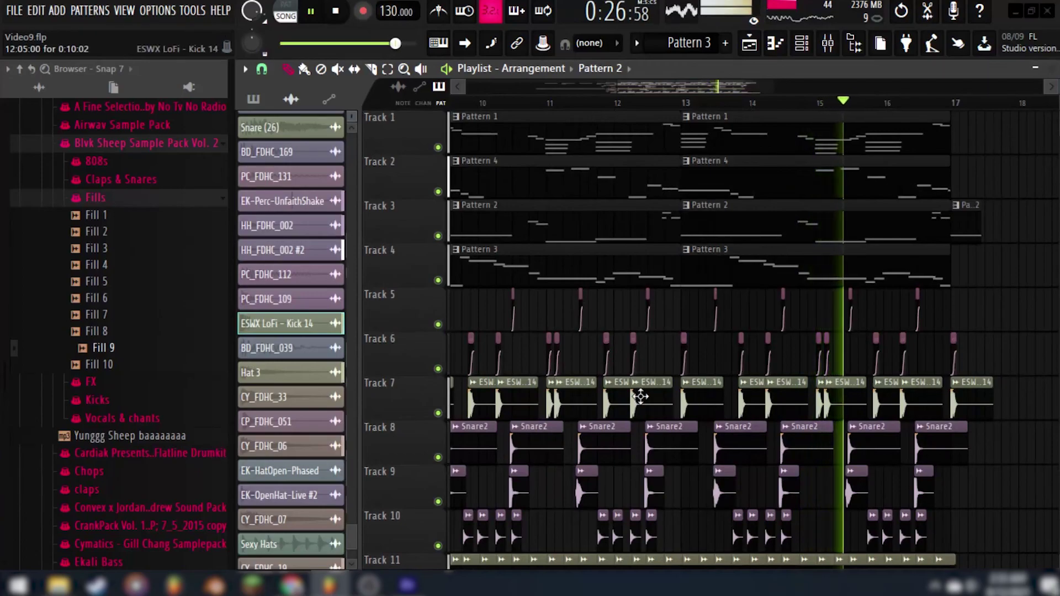
{"action": "scroll", "coordinate": [640, 396], "scroll_direction": "down", "scroll_amount": 1}
{"action": "scroll", "coordinate": [597, 366], "scroll_direction": "down", "scroll_amount": 3}
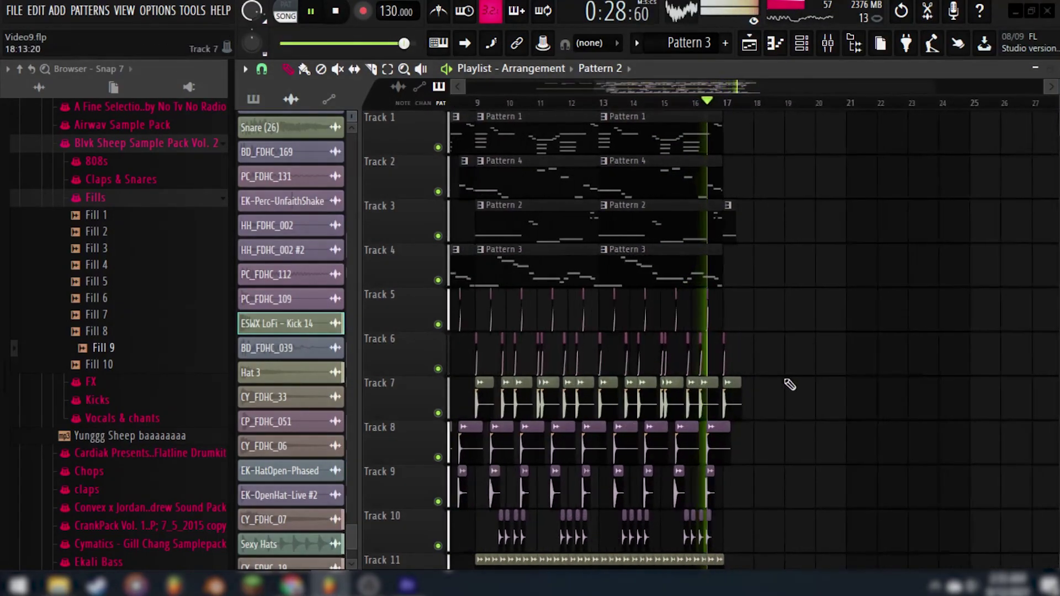